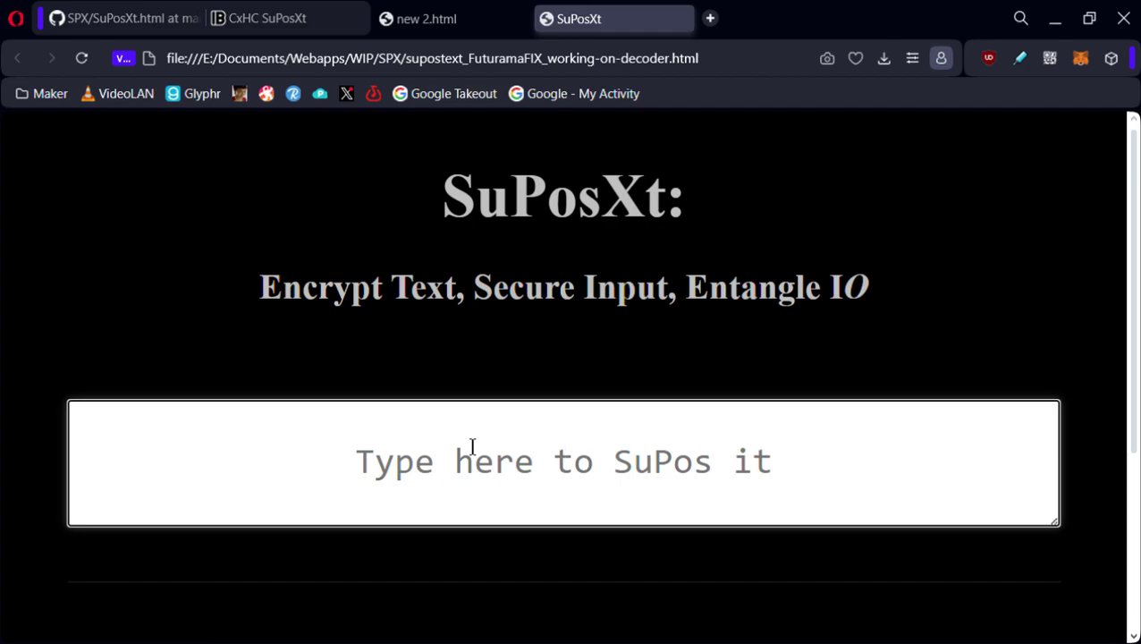
# Type 'hi there is' into the encoder box, giving eleven glyphs with Cnt 11 and Sze 13
pyautogui.write('hi the')
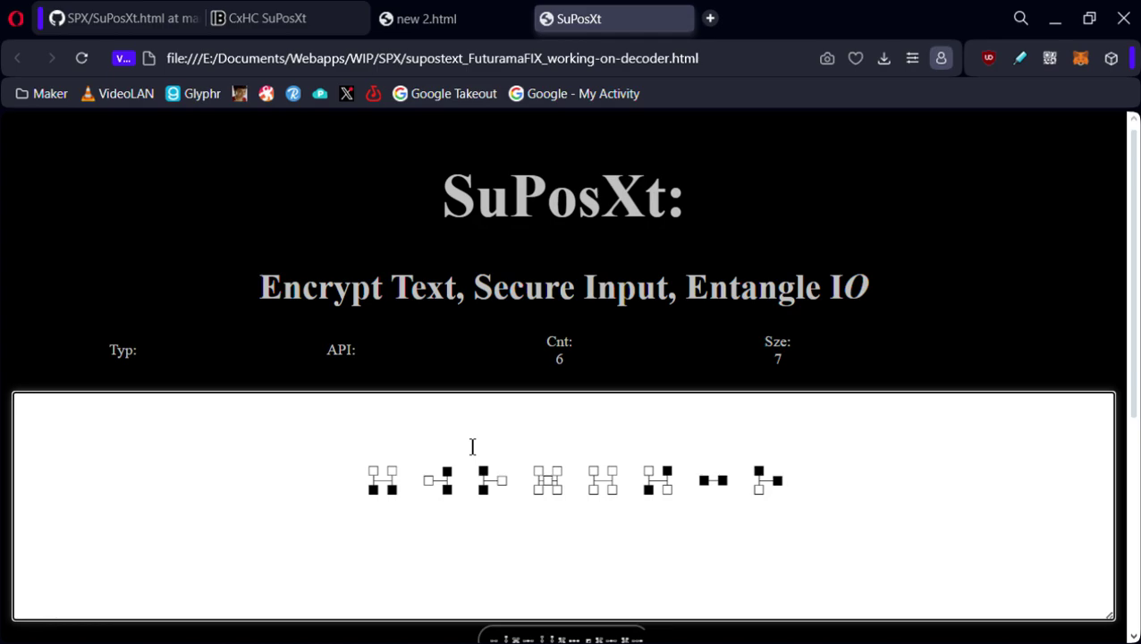
pyautogui.write('re ')
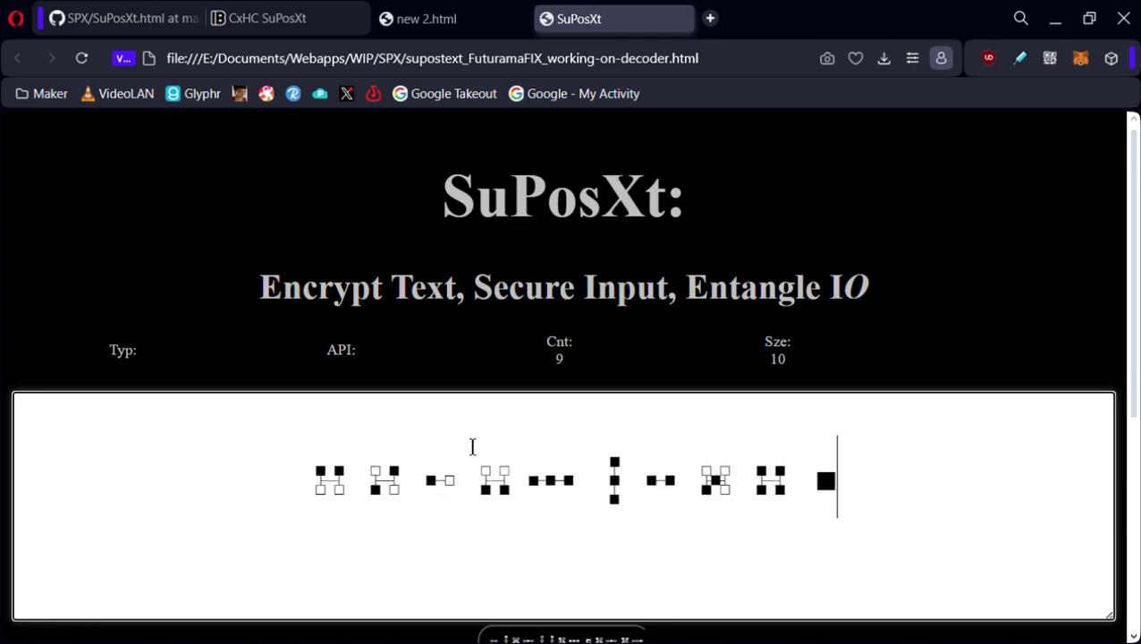
pyautogui.write('is')
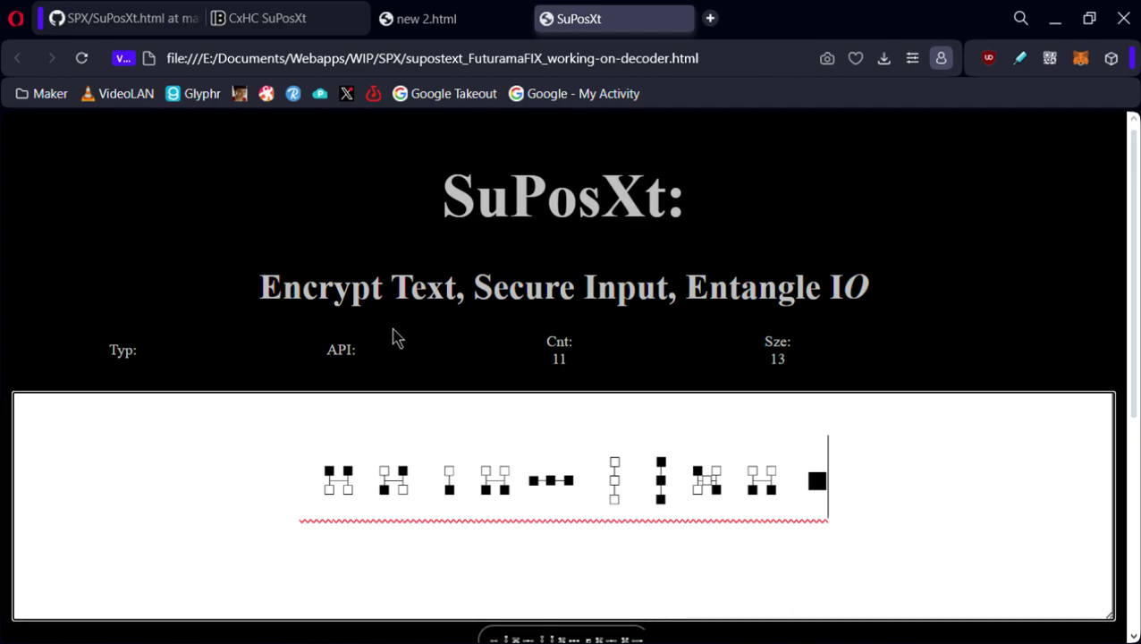
pyautogui.scroll(-1, 397, 338)
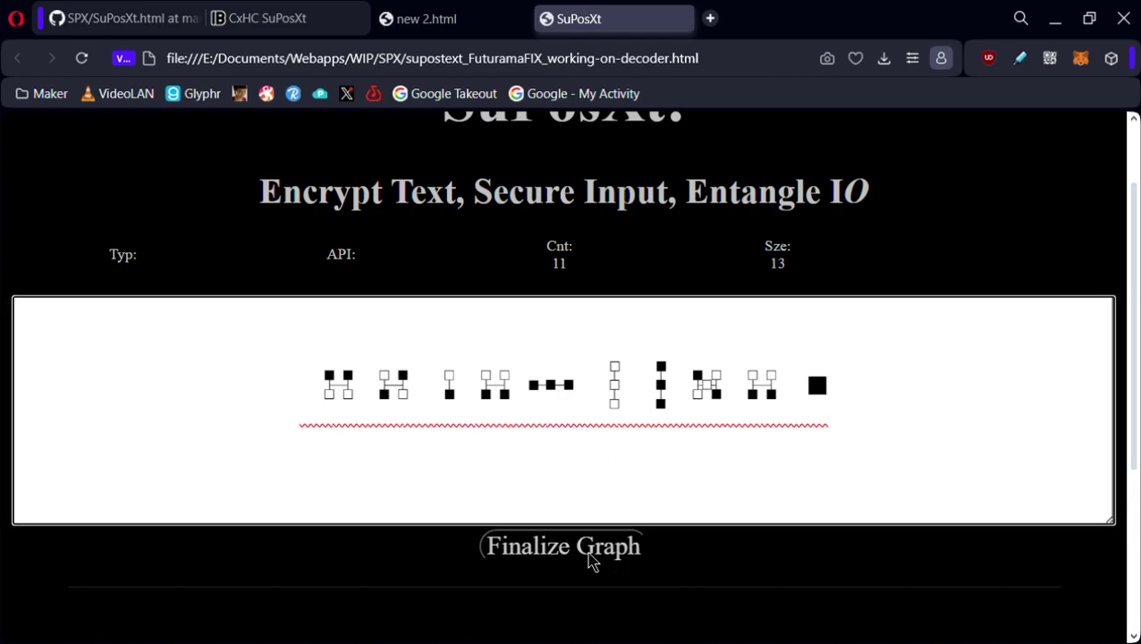
# Finalize the glyph graph into code M3gxMmUxMg== [12] and show its decoded line
pyautogui.scroll(-3, 591, 559)
pyautogui.scroll(3, 779, 295)
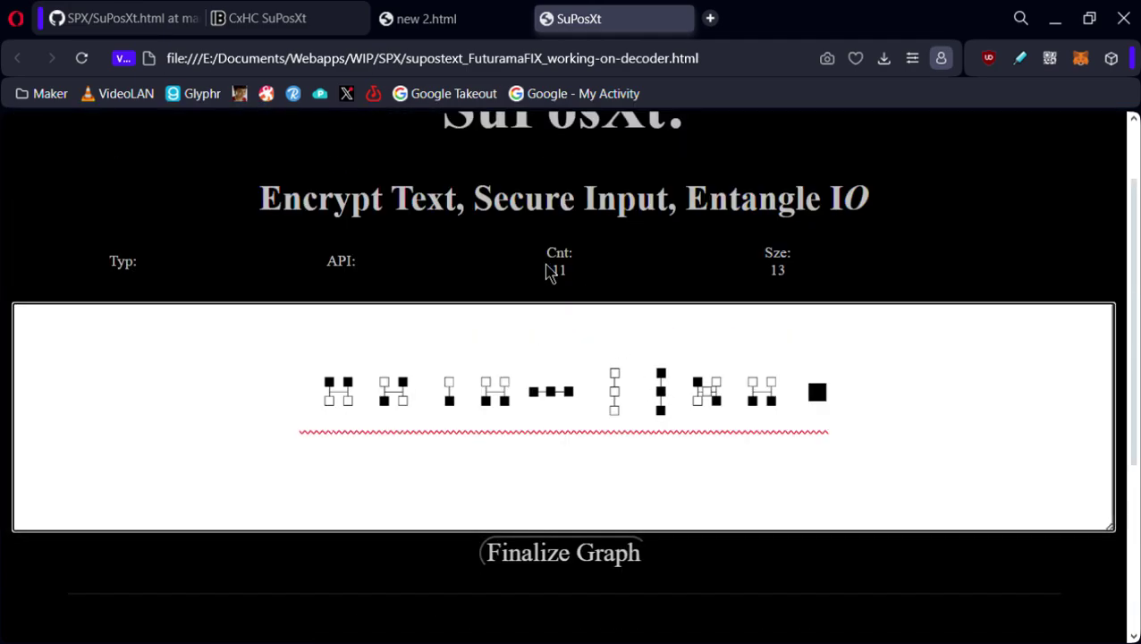
pyautogui.scroll(-1, 590, 465)
pyautogui.click(580, 460)
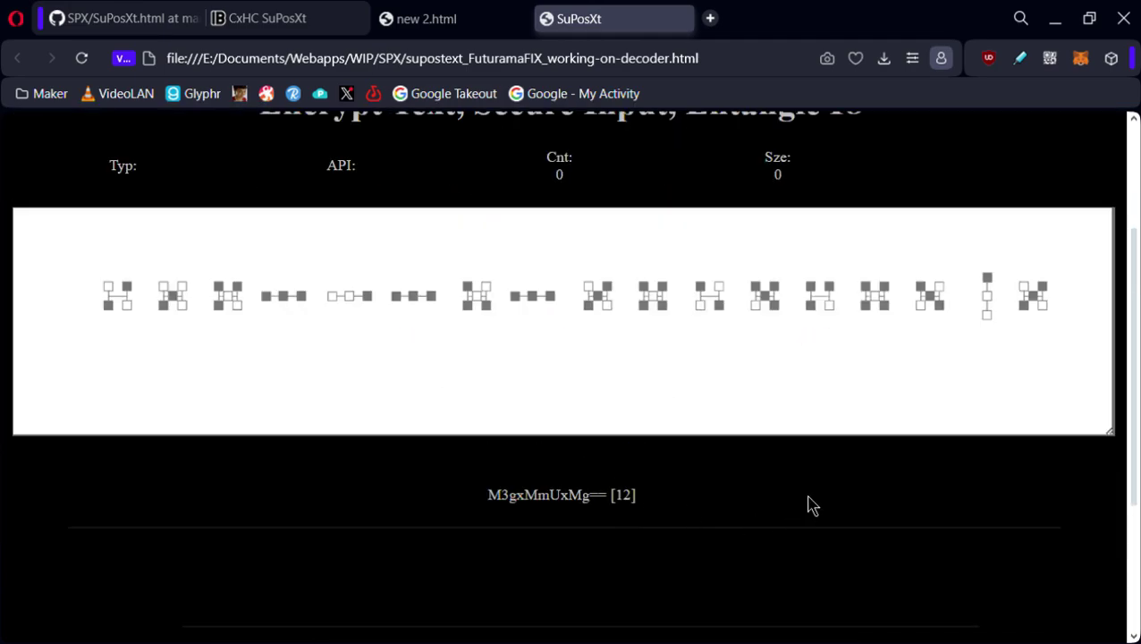
pyautogui.click(631, 506)
# Select the whole decoded data line, then clear the selection
pyautogui.scroll(-1, 631, 492)
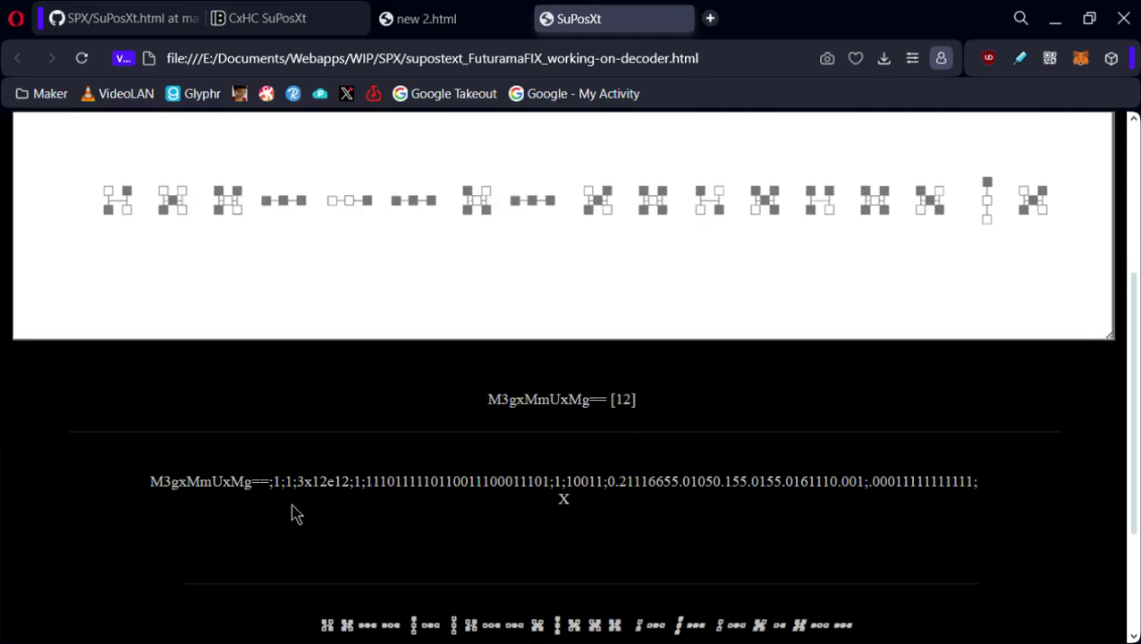
pyautogui.moveTo(152, 488); pyautogui.dragTo(981, 490)
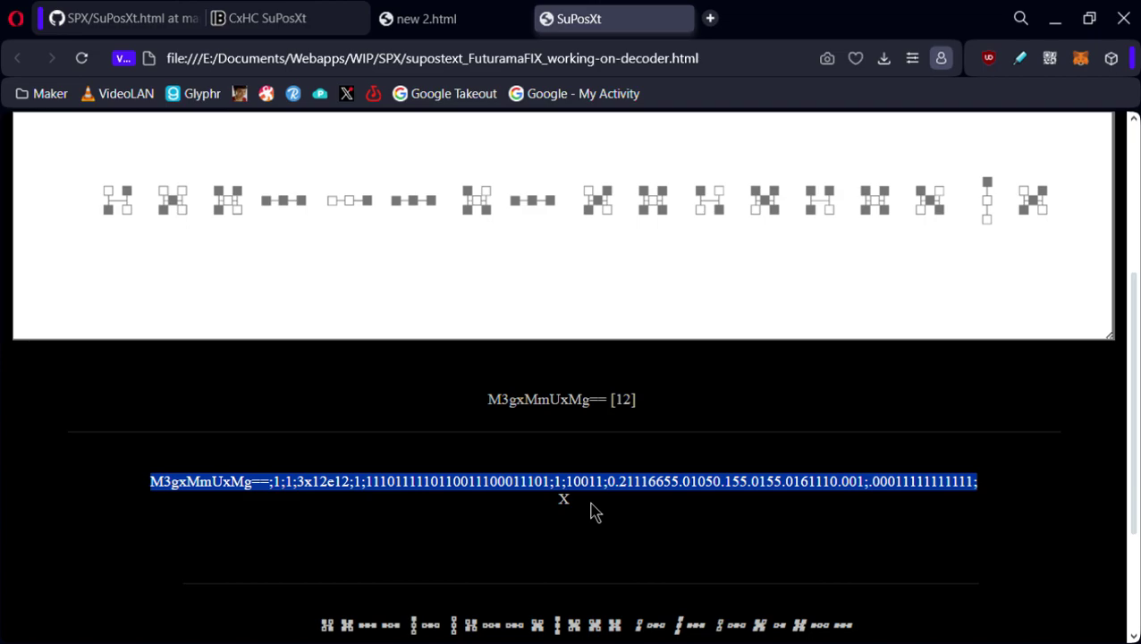
pyautogui.click(369, 490)
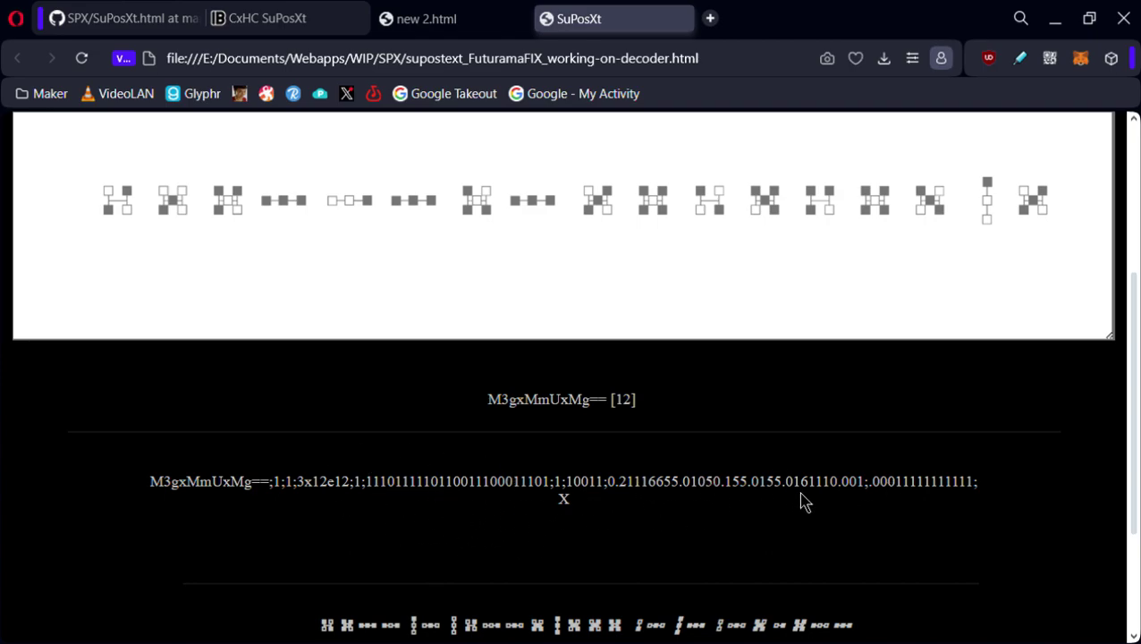
pyautogui.scroll(3, 554, 425)
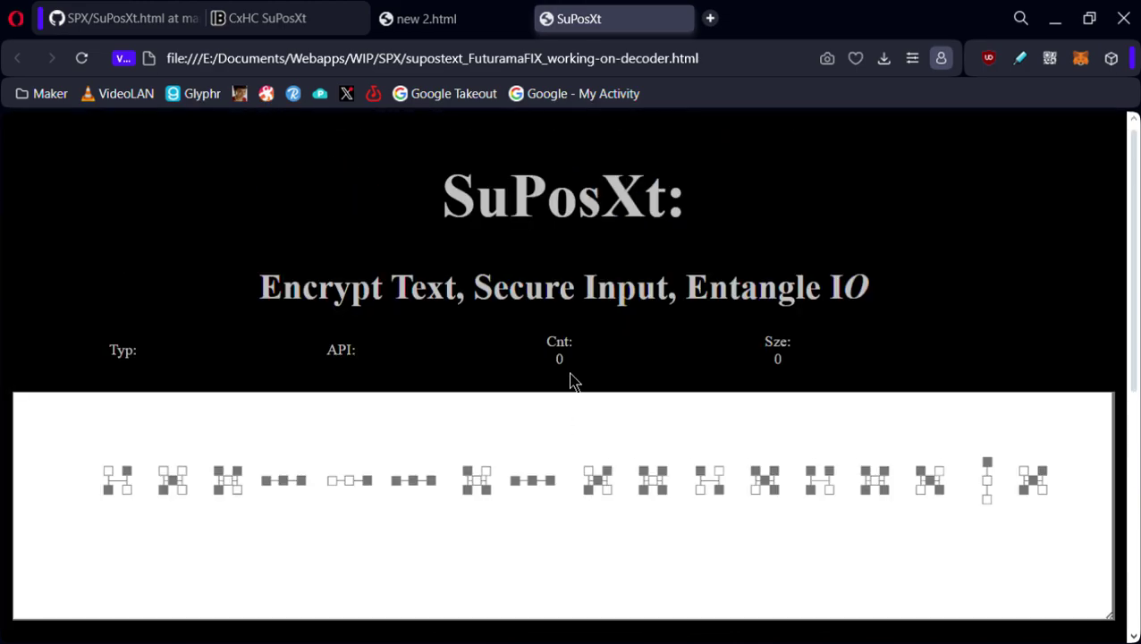
# Clear the decoder and paste the M3gxMmUxMg== data string, decoding to row 11 |<| 0 1 0 0
pyautogui.scroll(-1, 562, 374)
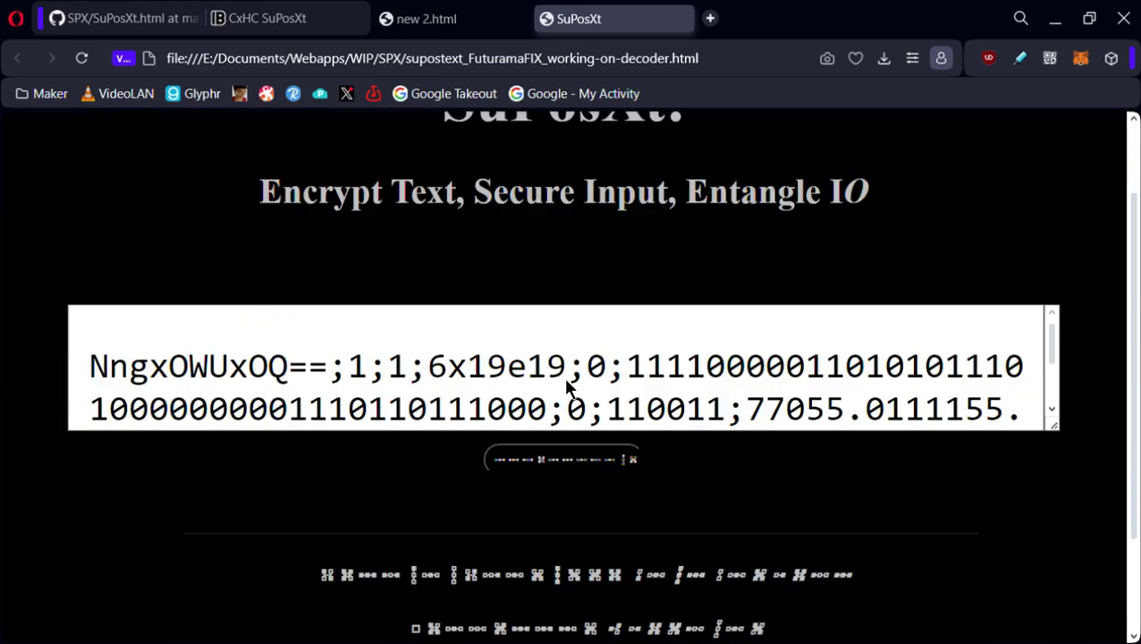
pyautogui.click(576, 376)
pyautogui.click(578, 459)
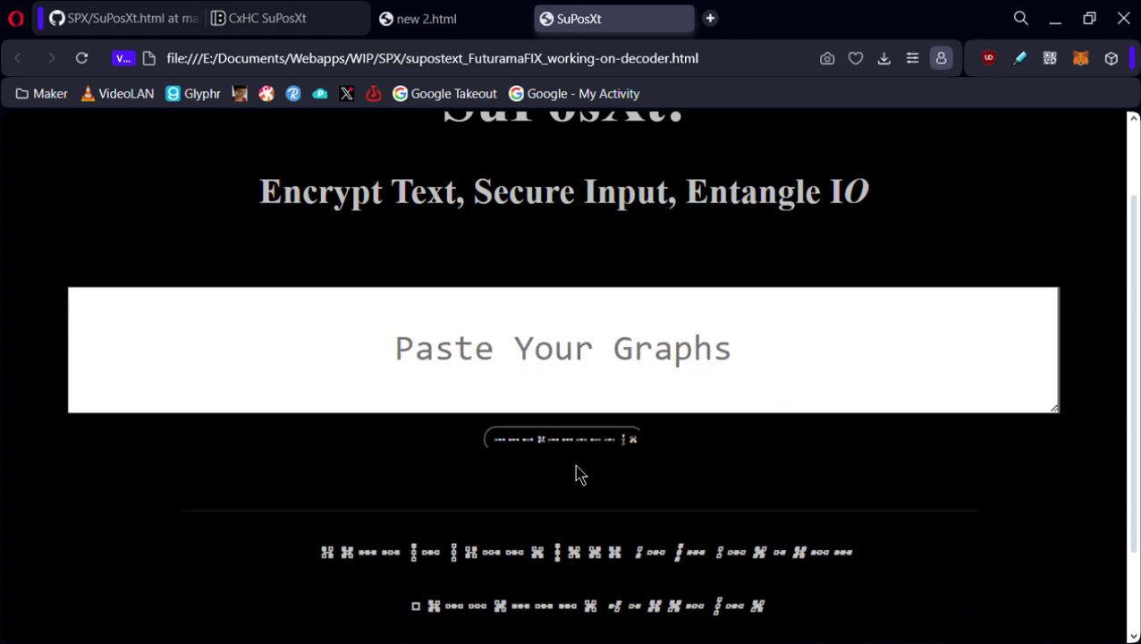
pyautogui.click(576, 361)
pyautogui.hotkey('ctrl', 'v')
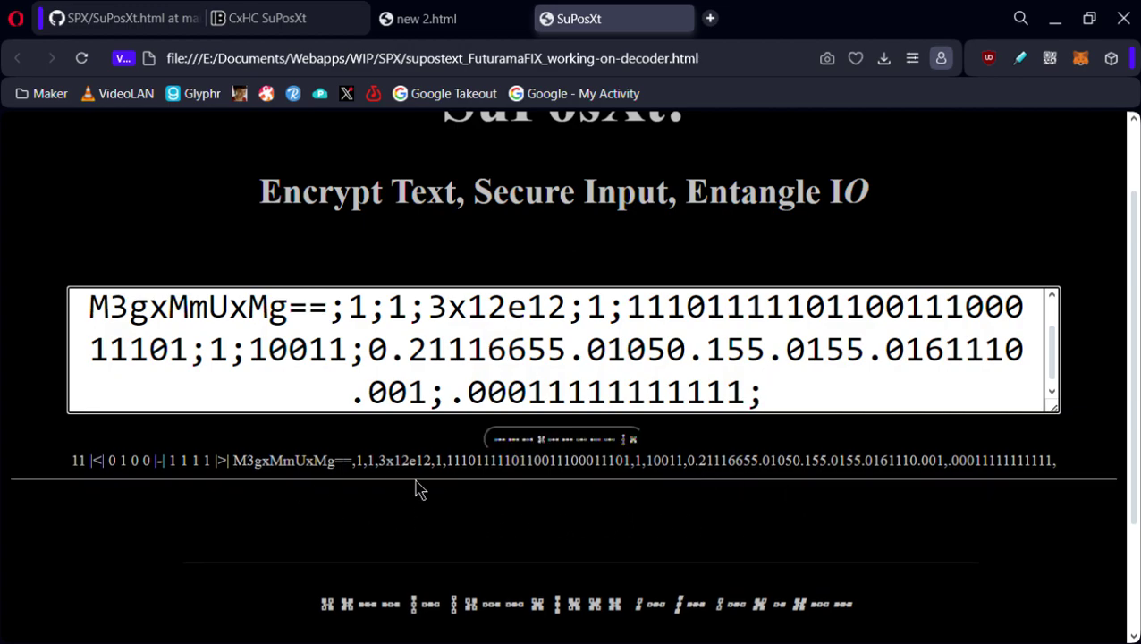
pyautogui.scroll(-2, 420, 489)
pyautogui.scroll(2, 422, 488)
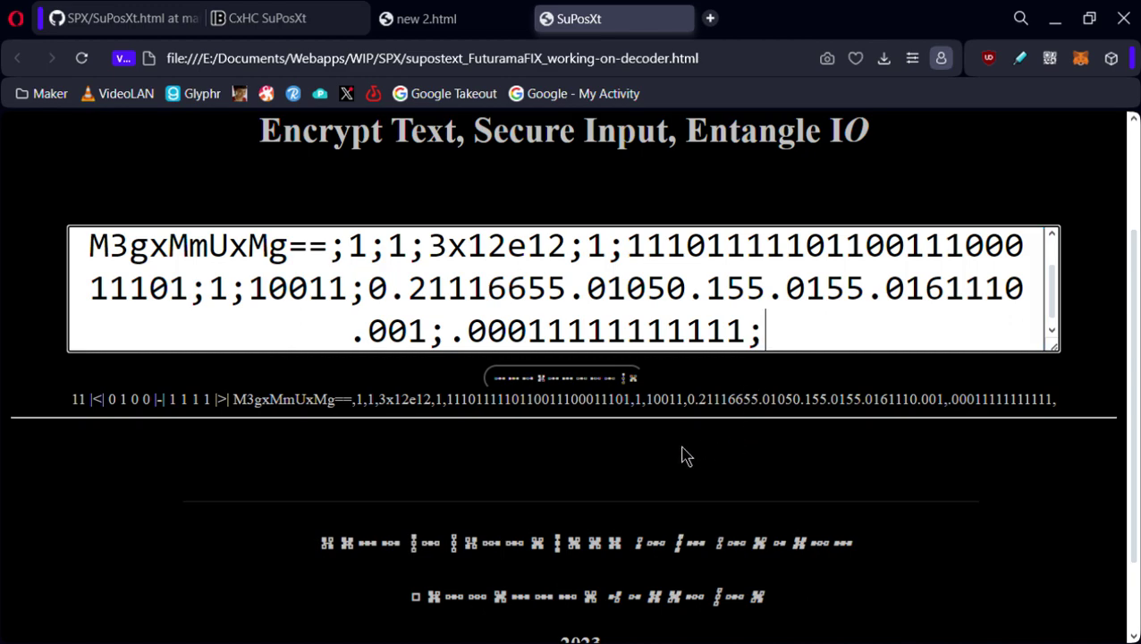
pyautogui.scroll(-1, 681, 456)
pyautogui.scroll(2, 682, 465)
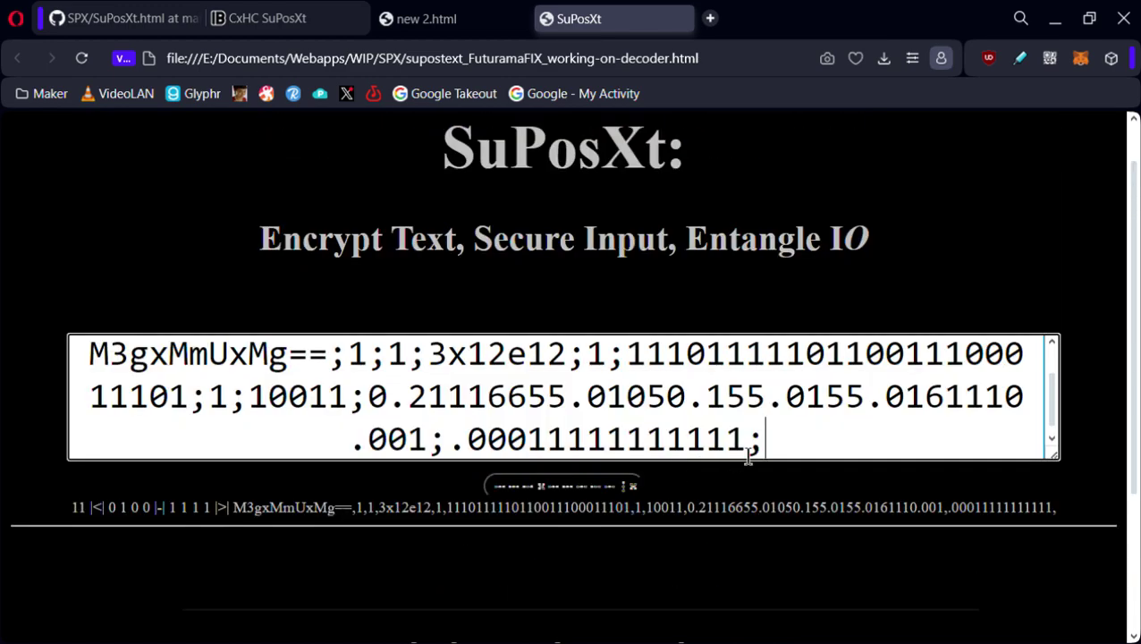
pyautogui.scroll(1, 802, 435)
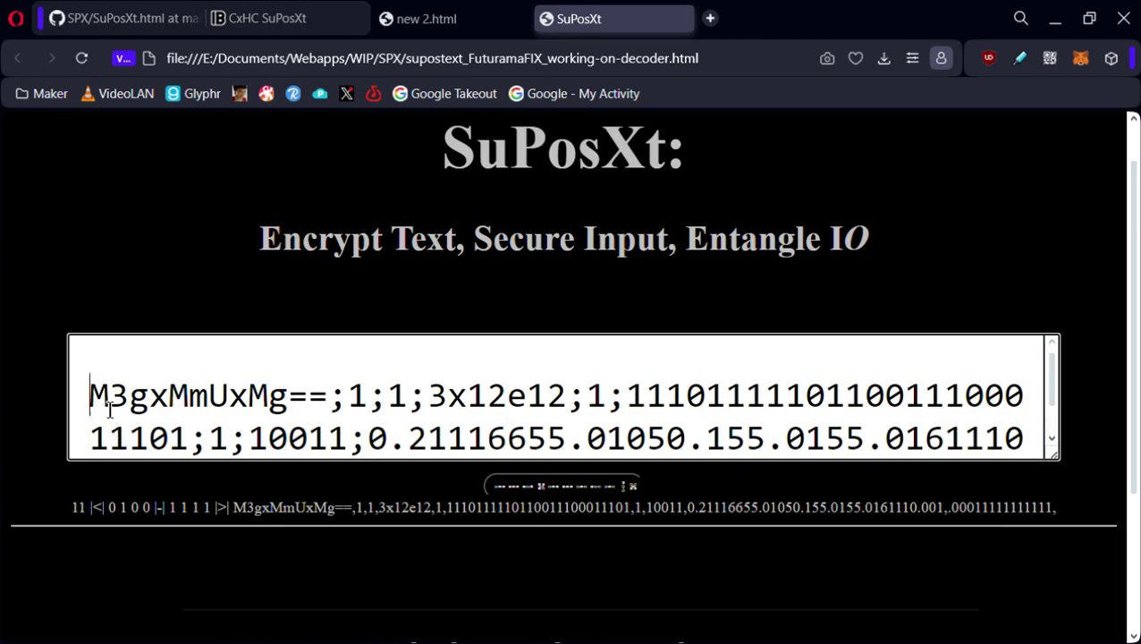
# Empty the decoder, re-paste the data string and insert a blank line before it
pyautogui.moveTo(90, 398); pyautogui.dragTo(963, 490)
pyautogui.hotkey('ctrl', 'c')
pyautogui.press('BackSpace')
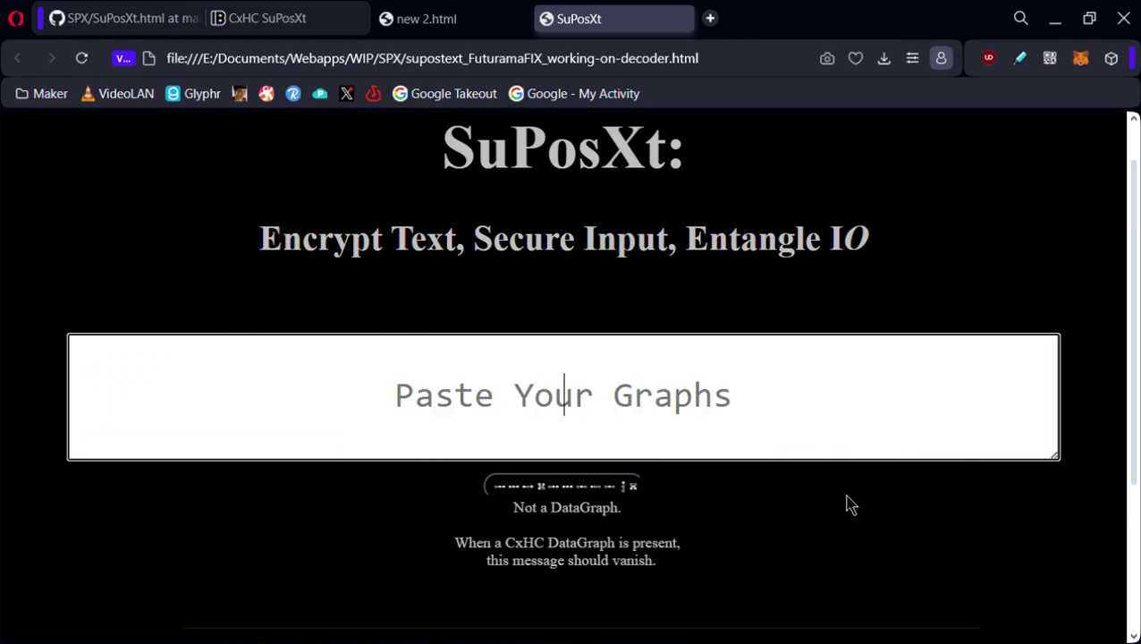
pyautogui.click(592, 496)
pyautogui.click(601, 450)
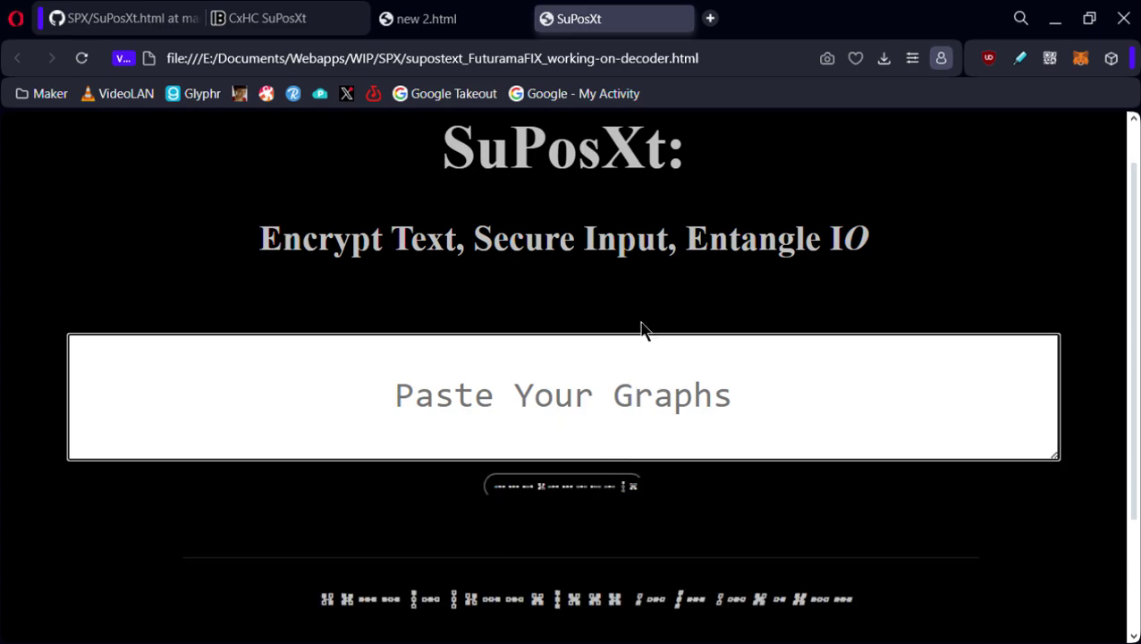
pyautogui.hotkey('ctrl', 'v')
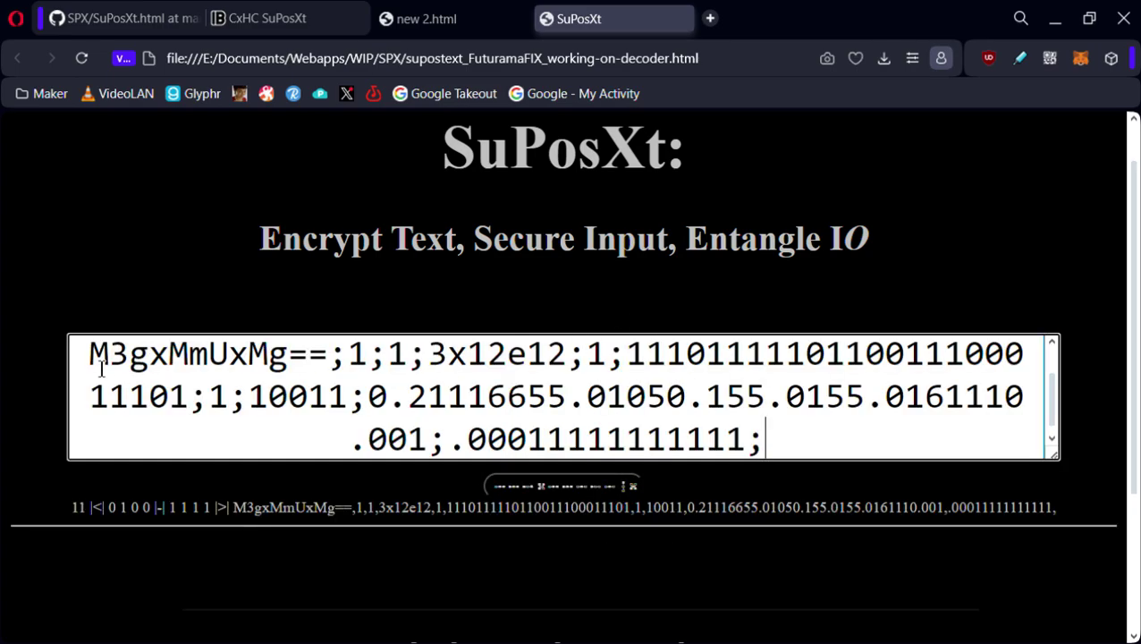
pyautogui.hotkey('ctrl', 'Home')
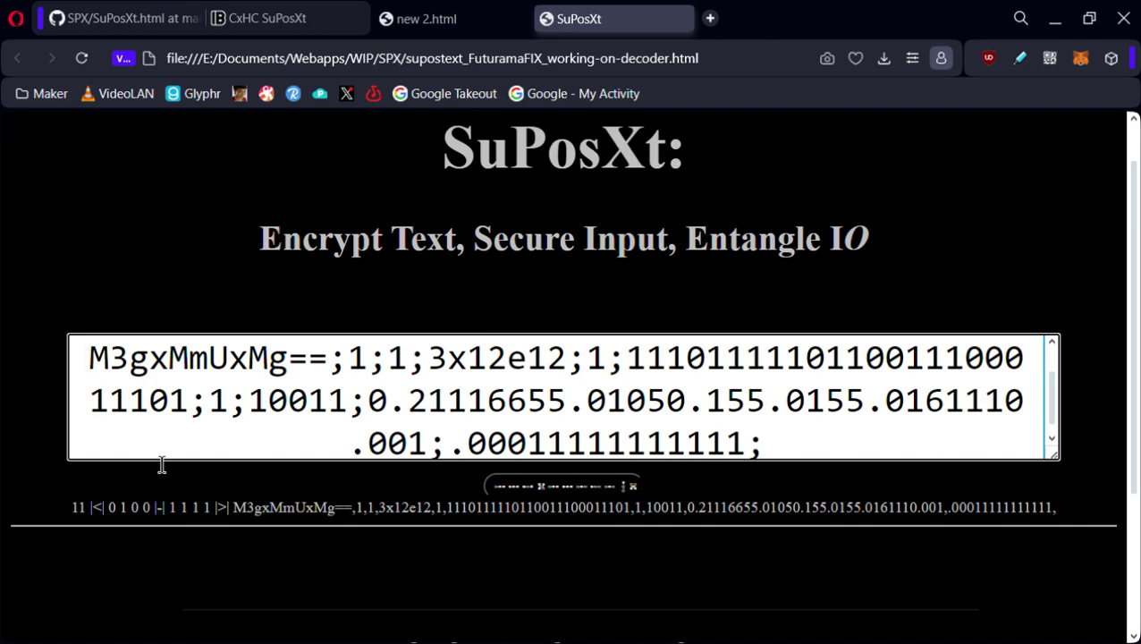
pyautogui.press('Return')
# Delete and retype the string's trailing ';', then remove the extra empty line
pyautogui.click(664, 384)
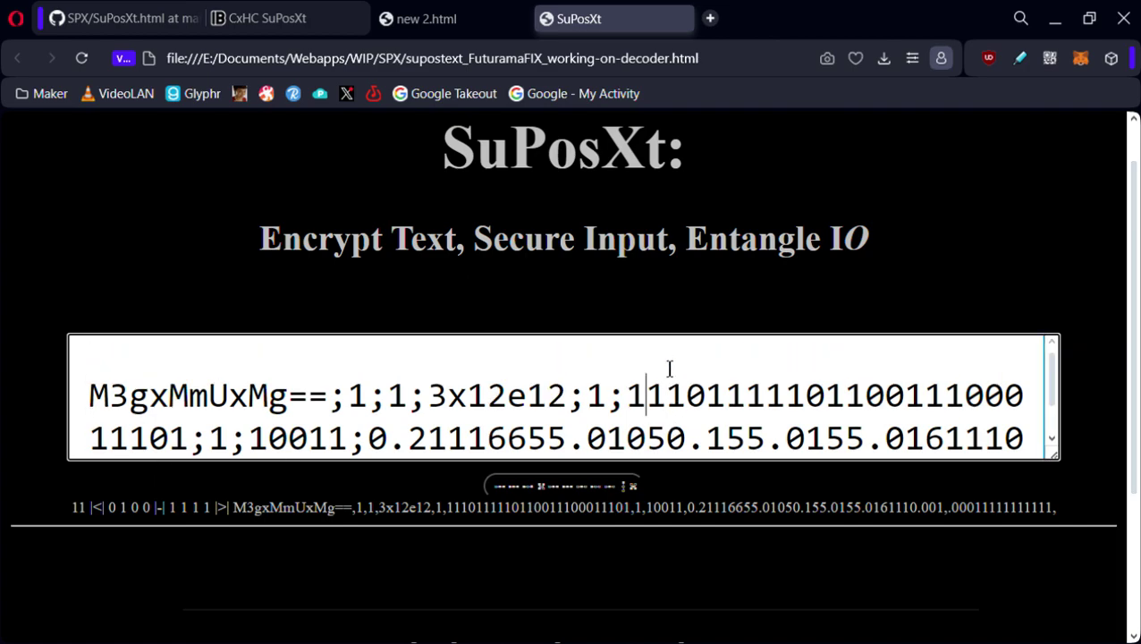
pyautogui.scroll(-1, 711, 403)
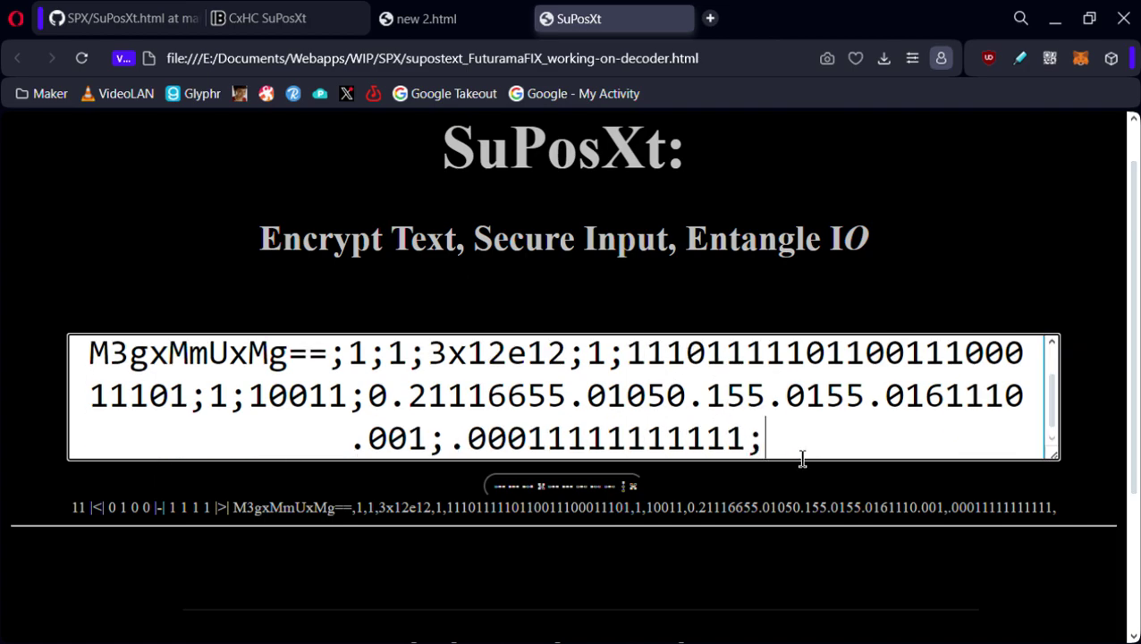
pyautogui.press('BackSpace')
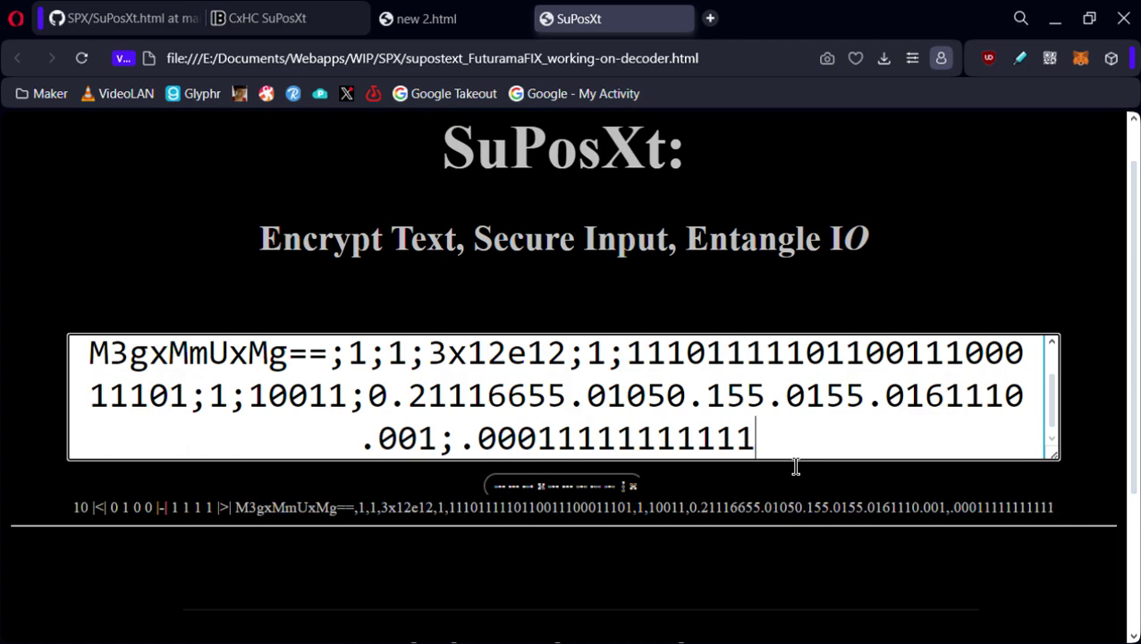
pyautogui.write(';')
pyautogui.press('Return')
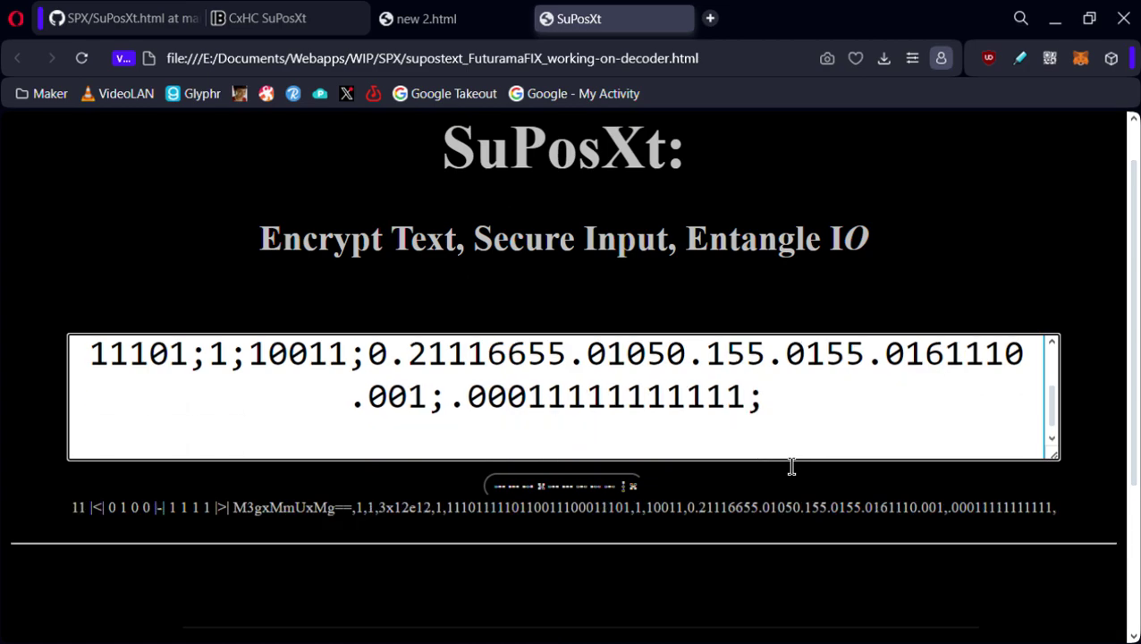
pyautogui.press('BackSpace')
pyautogui.scroll(-2, 792, 466)
pyautogui.scroll(1, 756, 474)
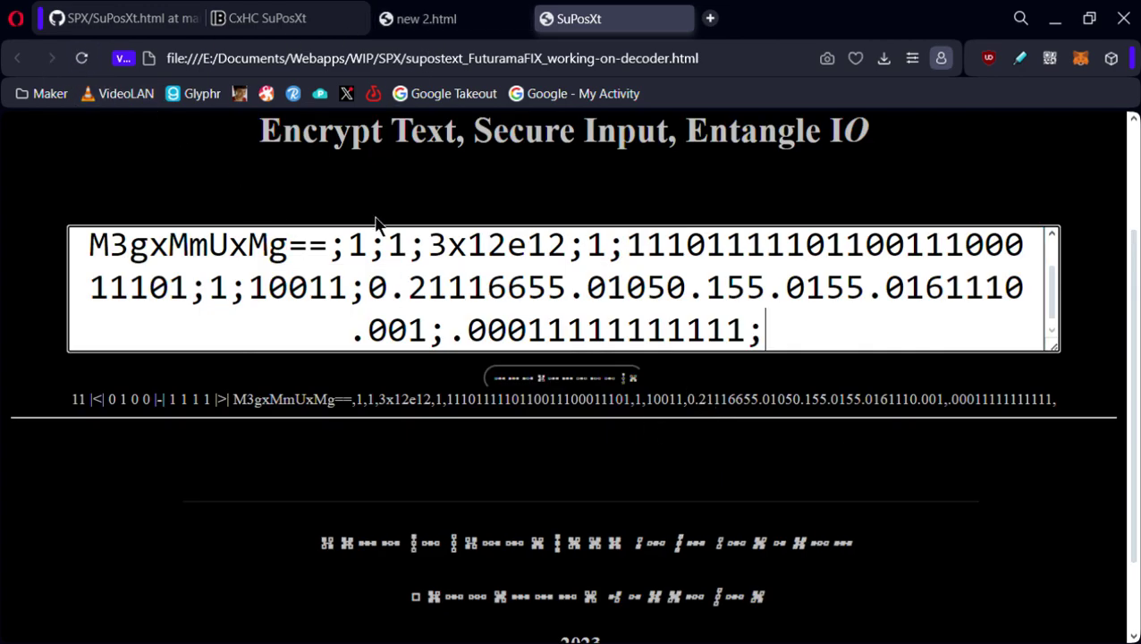
pyautogui.scroll(1, 466, 247)
# Reload the page, type 'SuPosXtEncryp' and encode it into M3gxMmUxMg== [12]
pyautogui.click(847, 140)
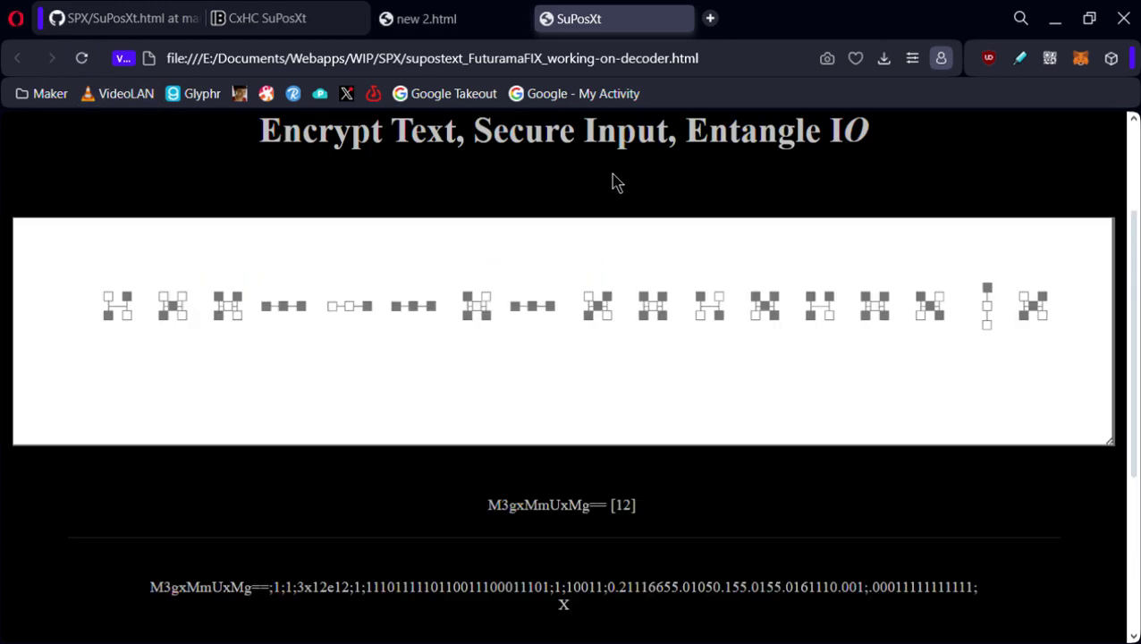
pyautogui.click(81, 57)
pyautogui.click(611, 310)
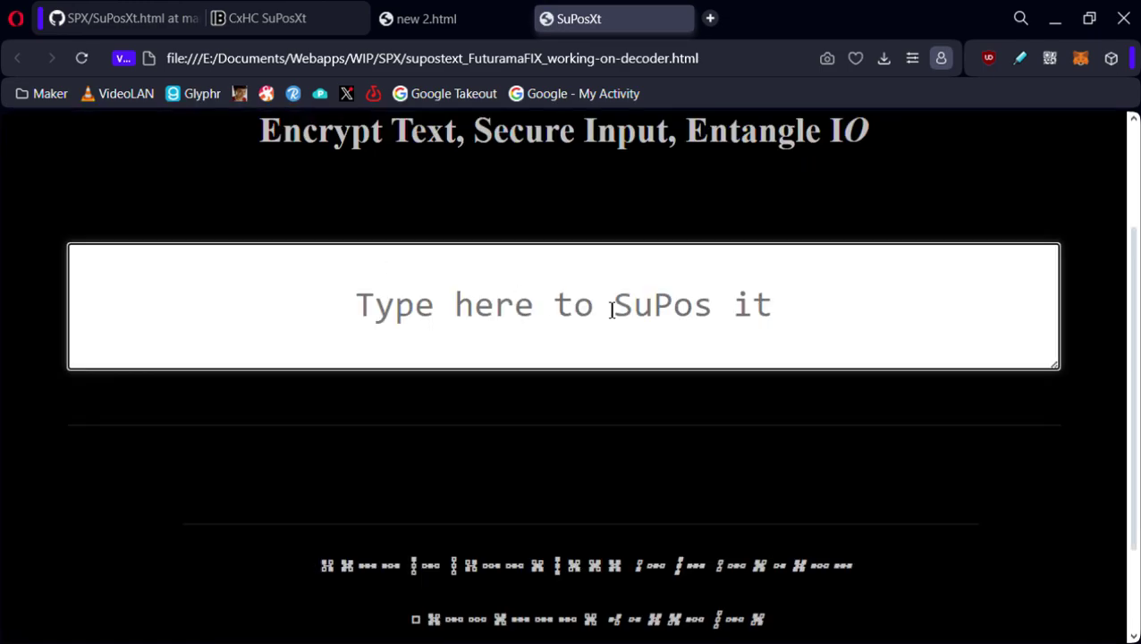
pyautogui.write('SuPosXt')
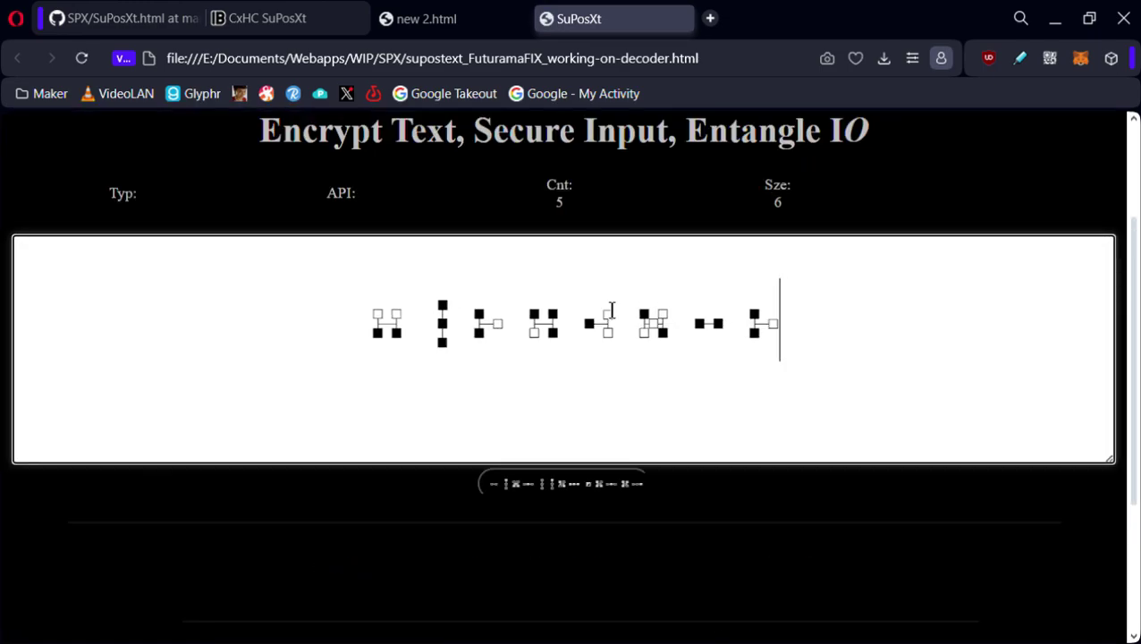
pyautogui.write('Encryp')
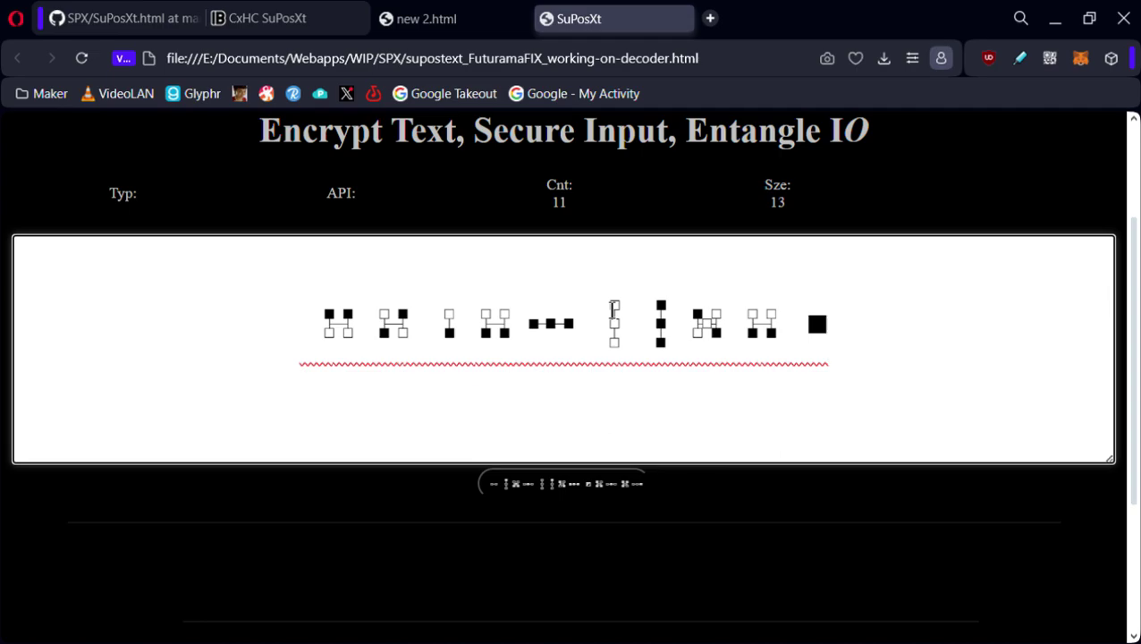
pyautogui.click(562, 484)
# Reveal the full decoder string for the output and select all of it
pyautogui.scroll(-2, 569, 496)
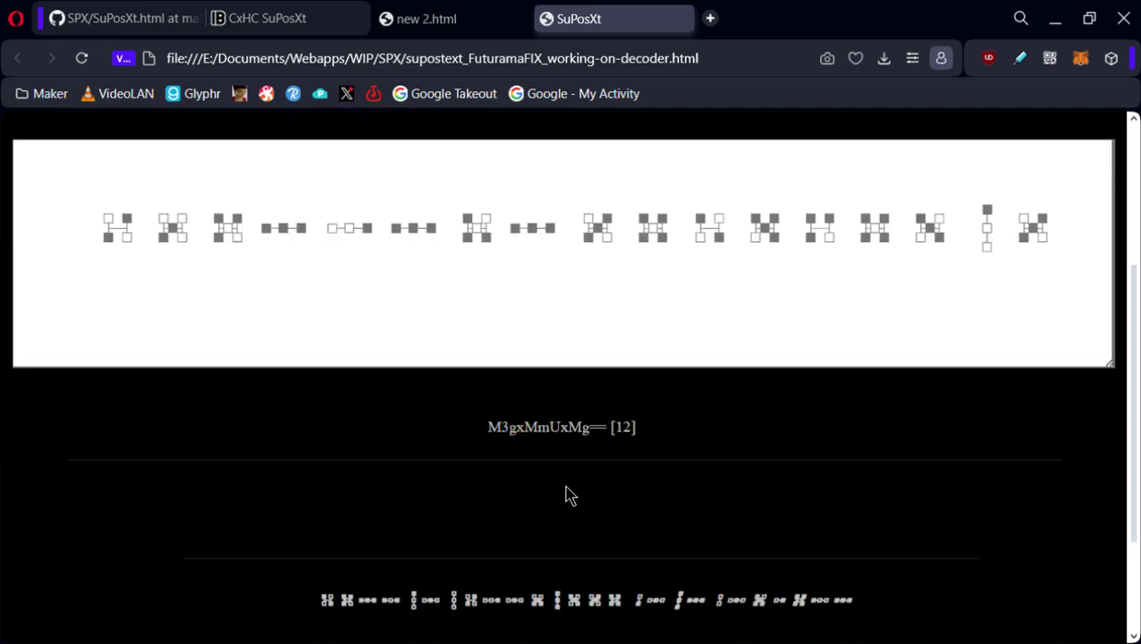
pyautogui.click(585, 431)
pyautogui.moveTo(974, 515); pyautogui.dragTo(153, 523)
pyautogui.click(154, 523)
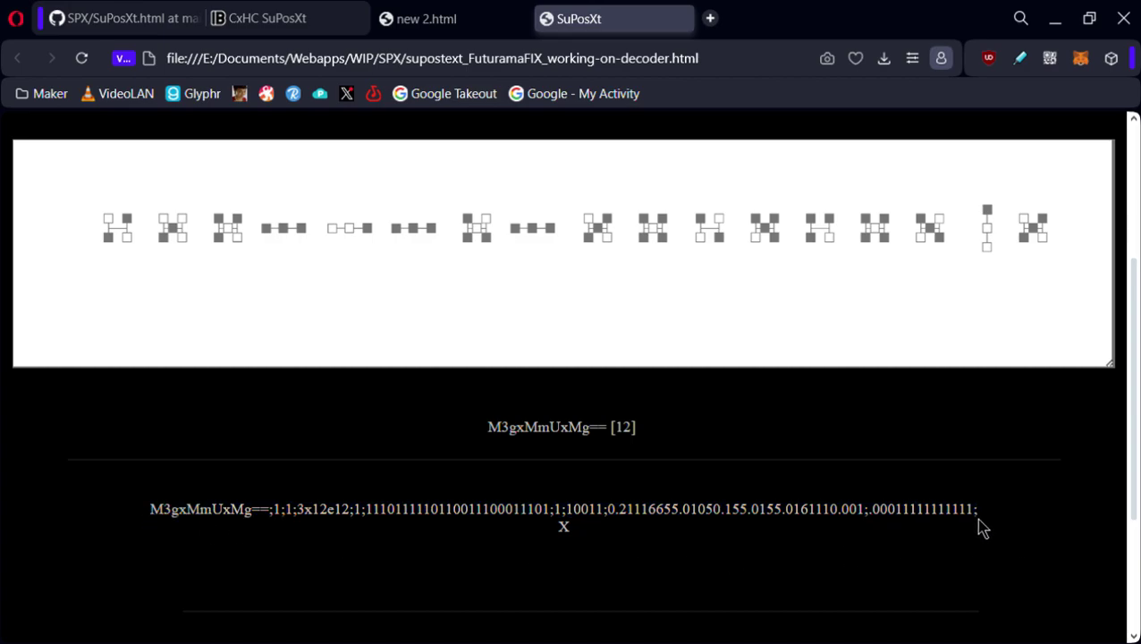
pyautogui.moveTo(978, 517); pyautogui.dragTo(158, 525)
pyautogui.hotkey('ctrl', 'c')
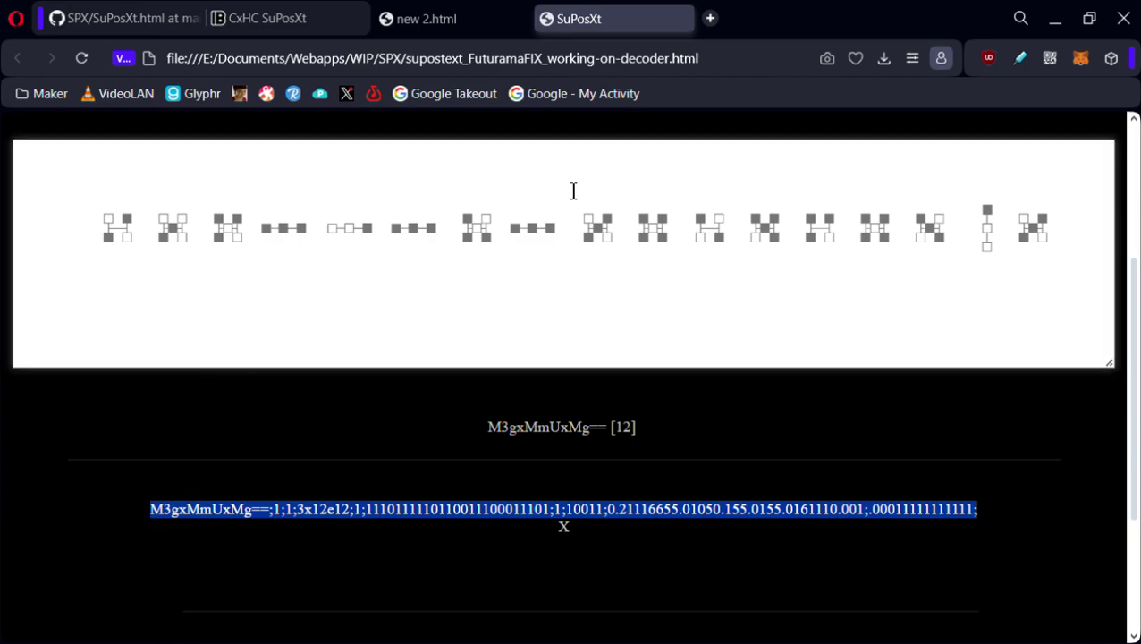
pyautogui.scroll(2, 679, 232)
# Reload to an empty paste box and paste the copied decoder string into it
pyautogui.press('F5')
pyautogui.click(656, 404)
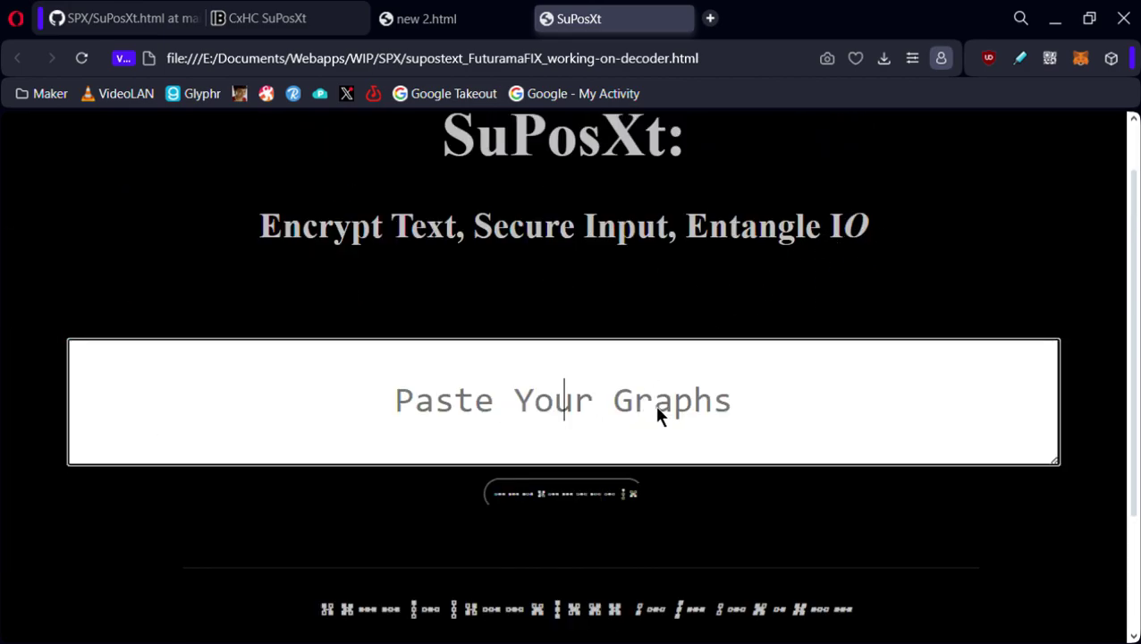
pyautogui.hotkey('ctrl', 'v')
pyautogui.scroll(-3, 649, 412)
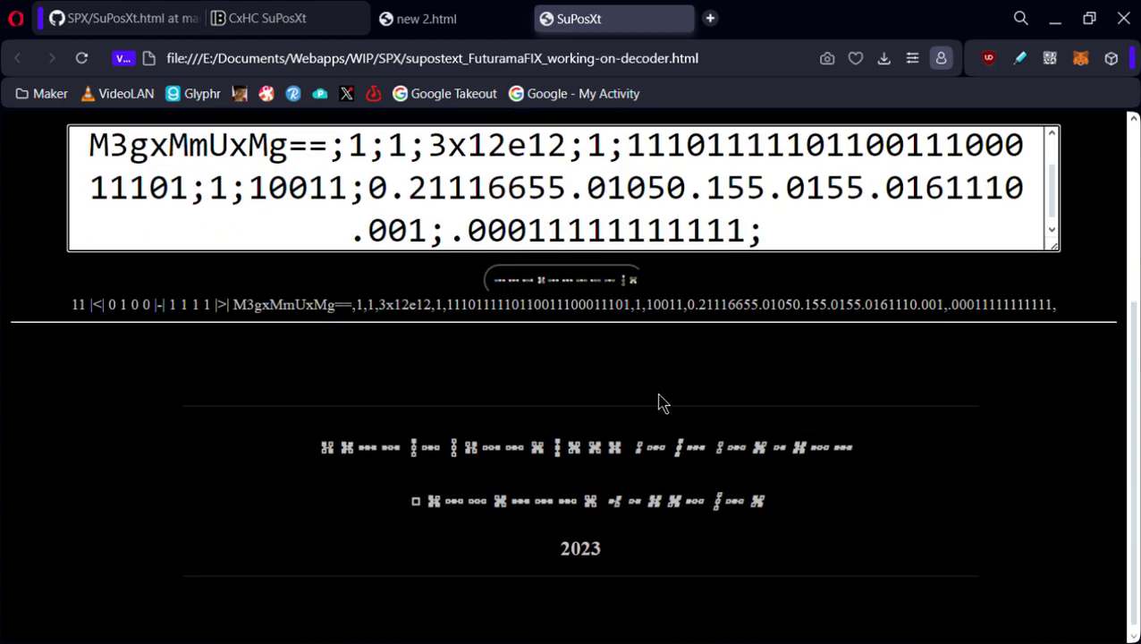
# Highlight the decoded prefix 11 |<| 0 1 0 0 |-| 1 1 1 1
pyautogui.click(469, 354)
pyautogui.click(339, 217)
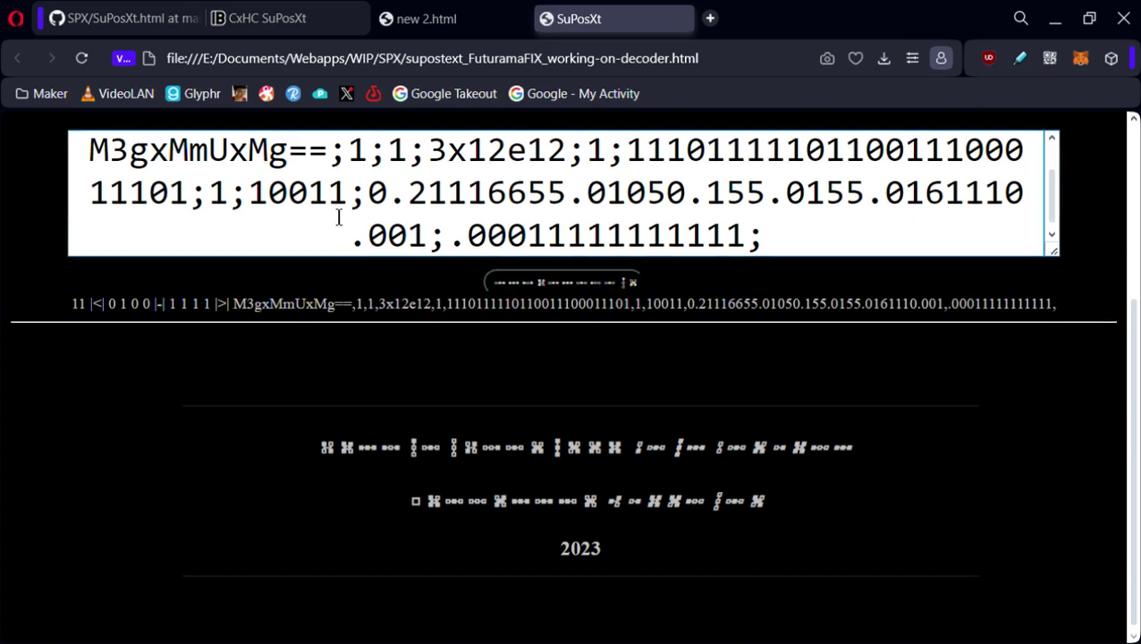
pyautogui.click(329, 161)
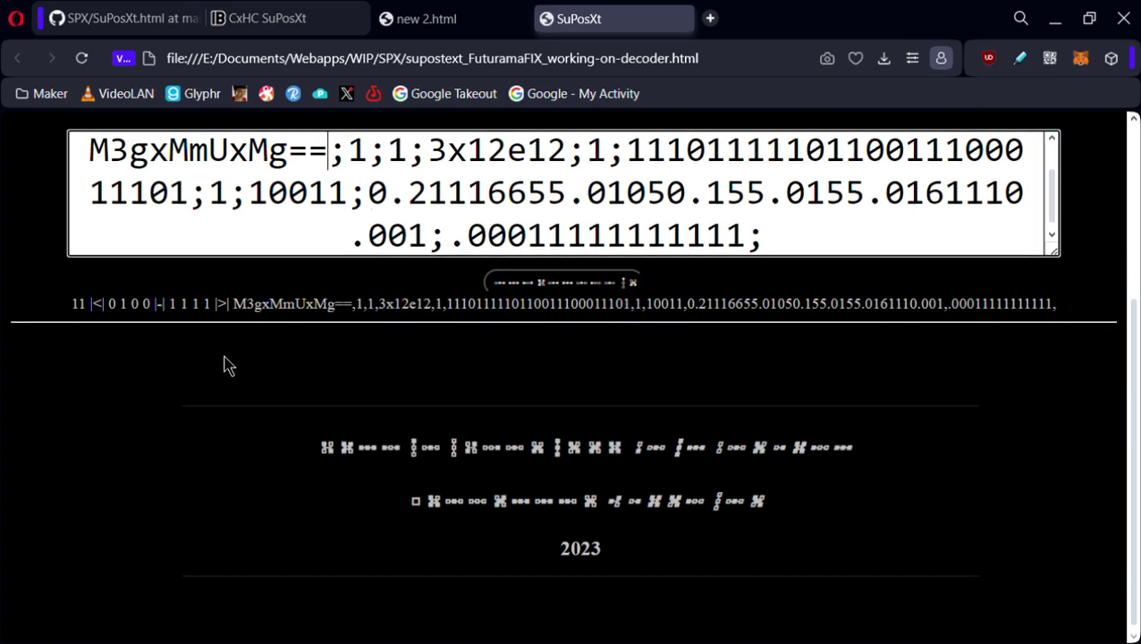
pyautogui.moveTo(68, 322); pyautogui.dragTo(233, 319)
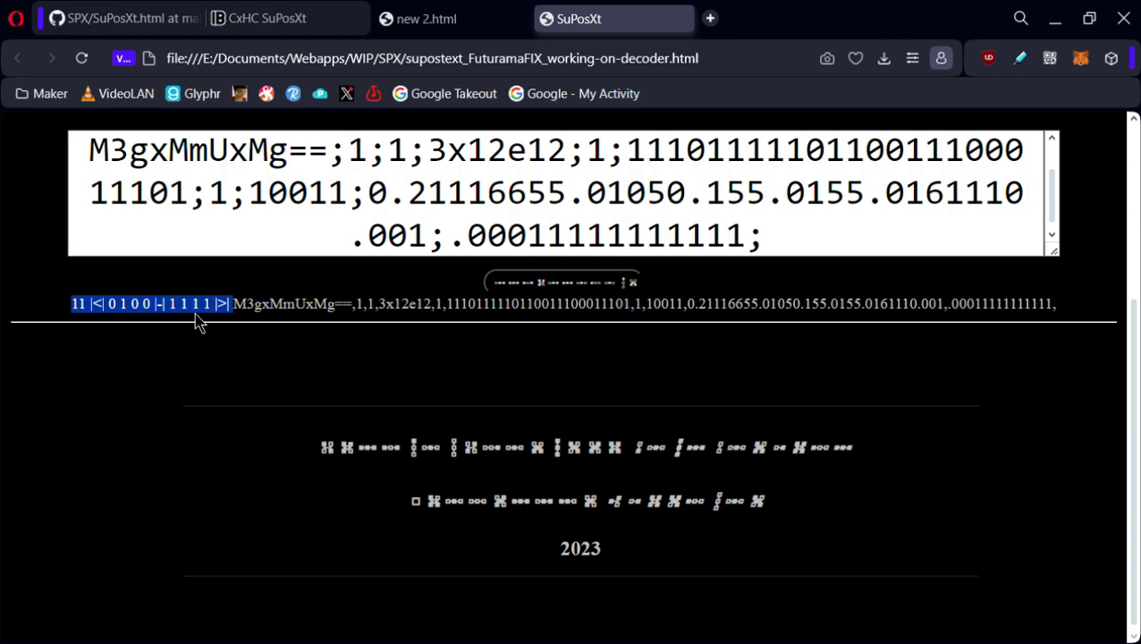
# Load convertbinary.com/numbers/ in a new tab after entering 'binary' in the address bar
pyautogui.click(711, 19)
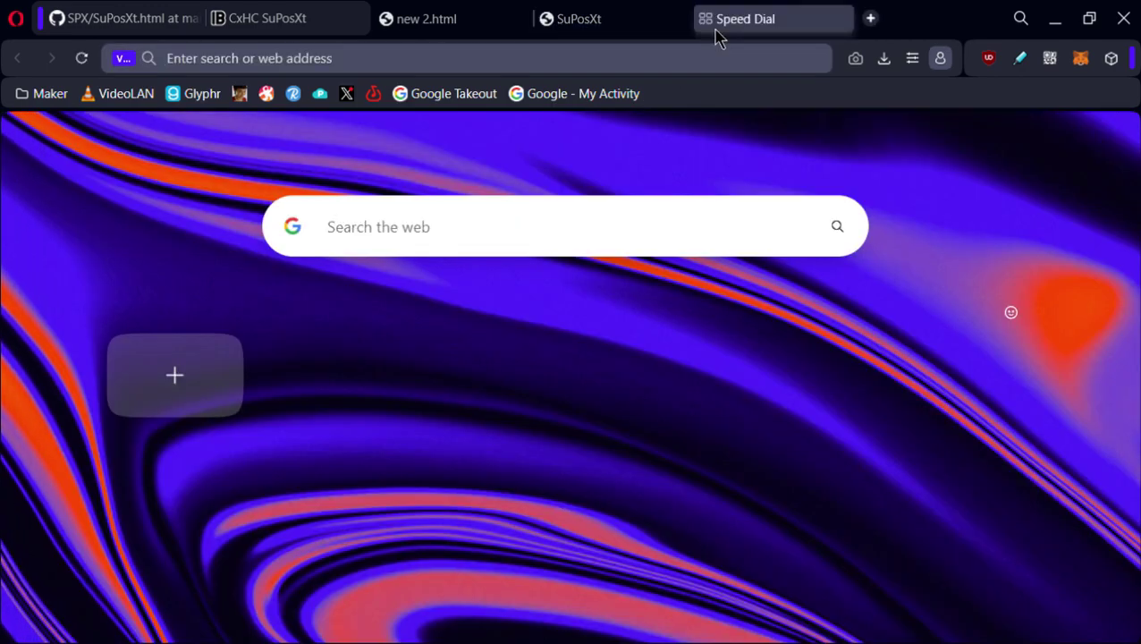
pyautogui.write('bu')
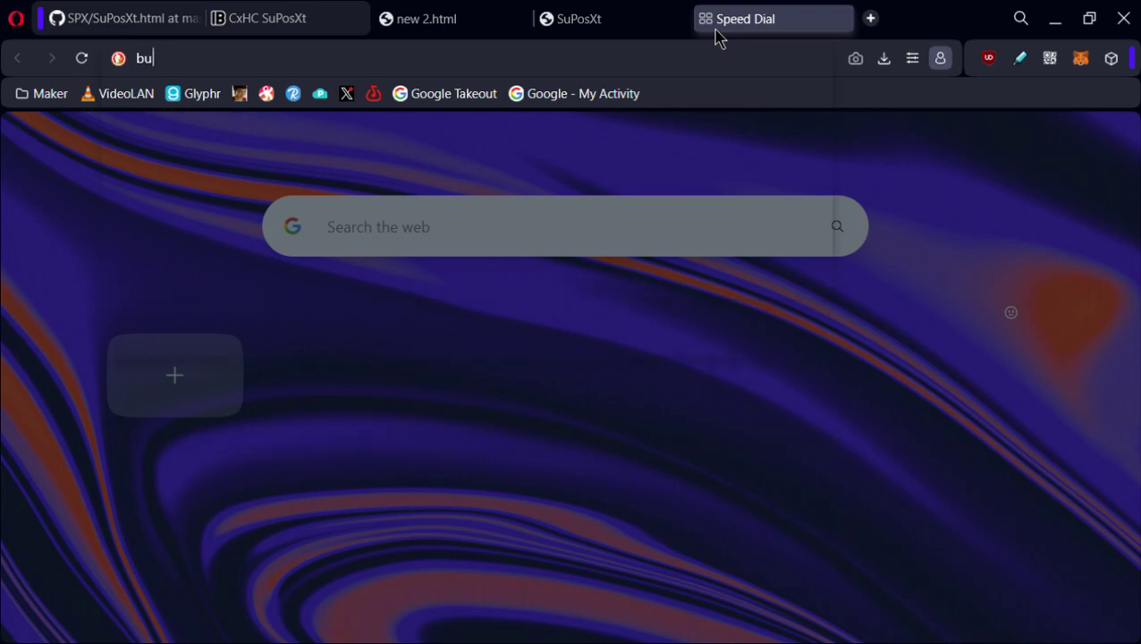
pyautogui.write('inanayr')
pyautogui.press('BackSpace')
pyautogui.press('BackSpace')
pyautogui.write('ry')
pyautogui.hotkey('ctrl', 'a')
pyautogui.write('https://www.convertbinary.com/numbers/')
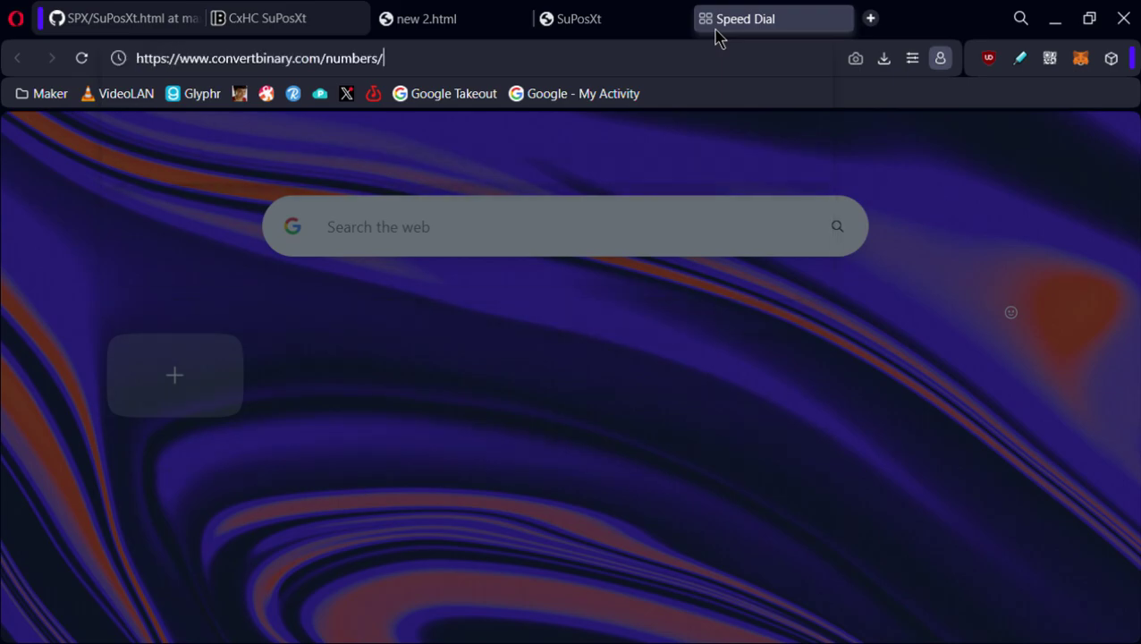
pyautogui.press('Return')
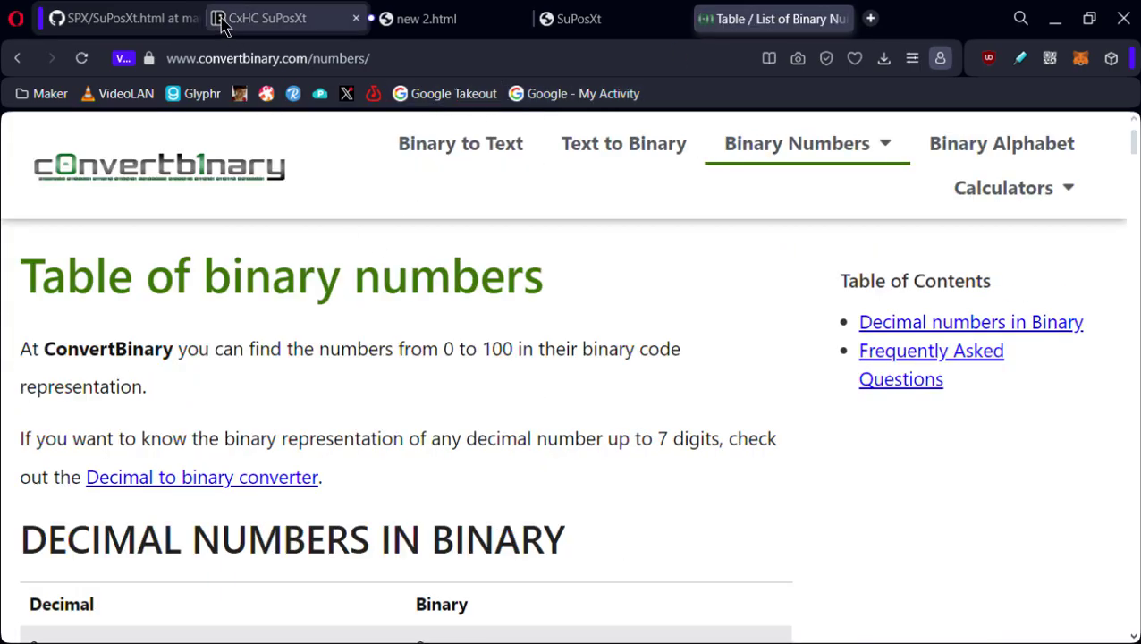
# Compare the SuPosXt decoder with the binary table, scrolling through entries 4 to 17
pyautogui.click(647, 27)
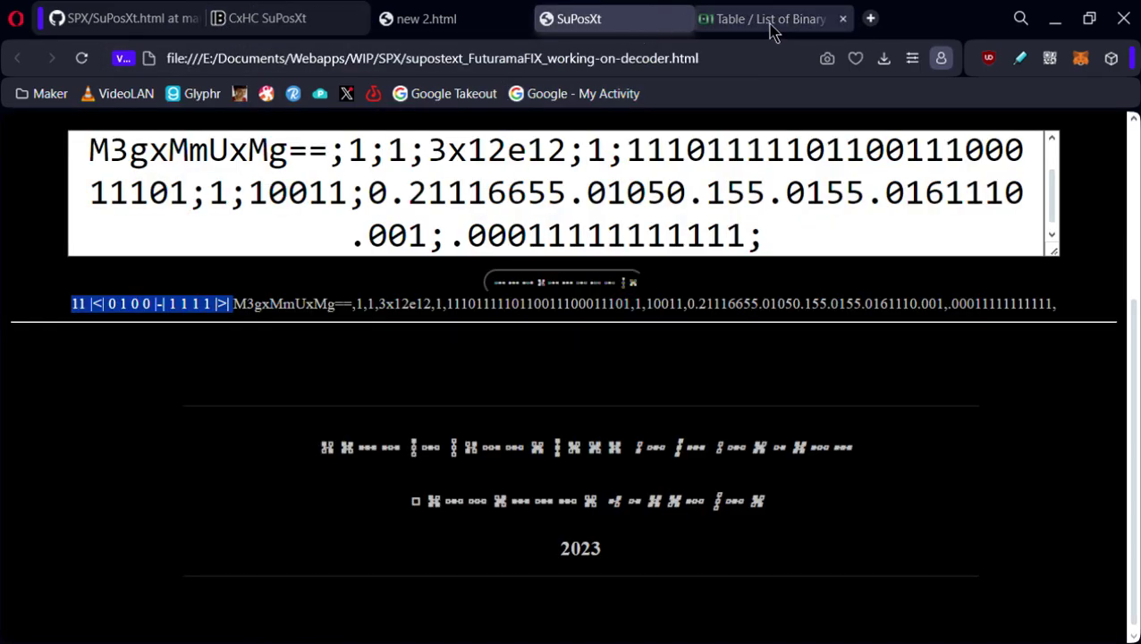
pyautogui.click(772, 31)
pyautogui.scroll(-8, 327, 331)
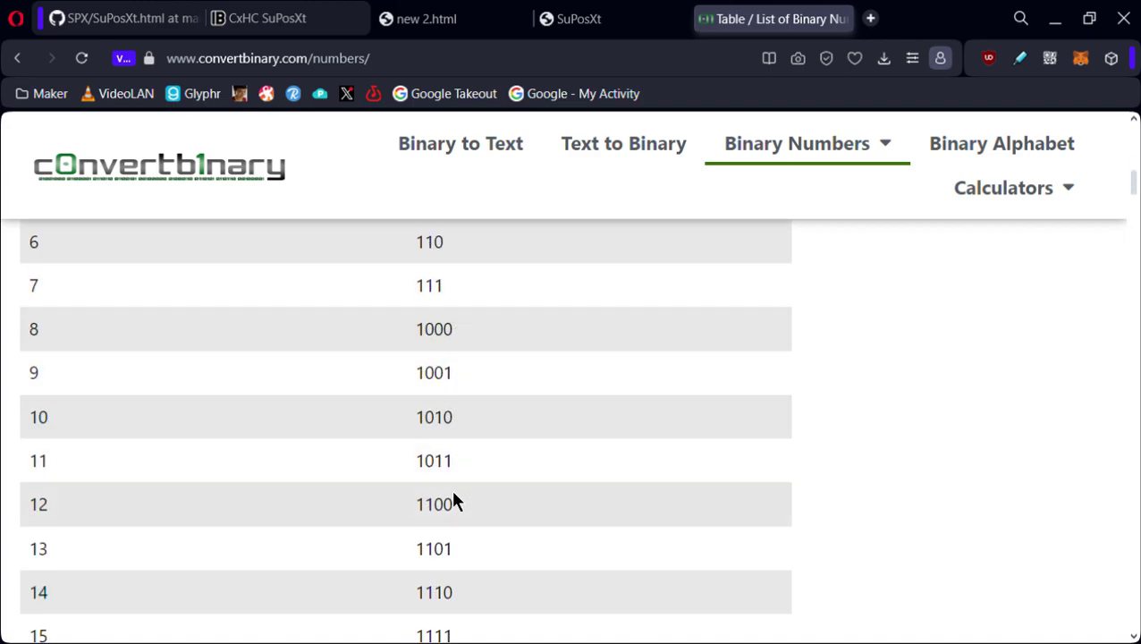
pyautogui.scroll(-1, 455, 502)
pyautogui.scroll(1, 456, 497)
pyautogui.scroll(-1, 459, 503)
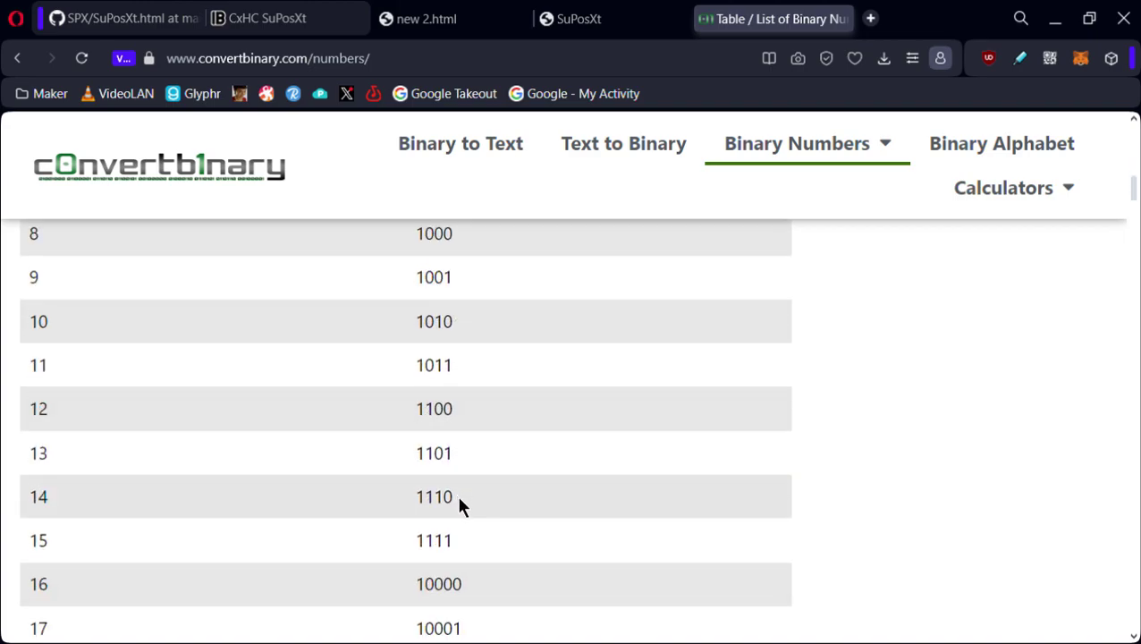
pyautogui.click(595, 27)
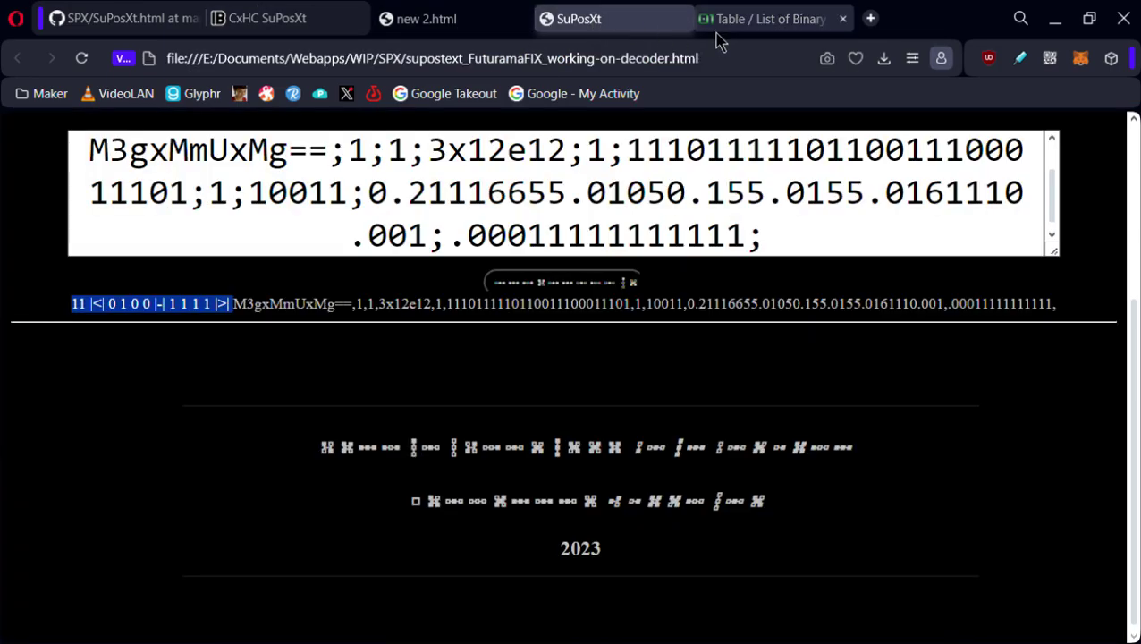
pyautogui.click(768, 29)
pyautogui.scroll(1, 465, 264)
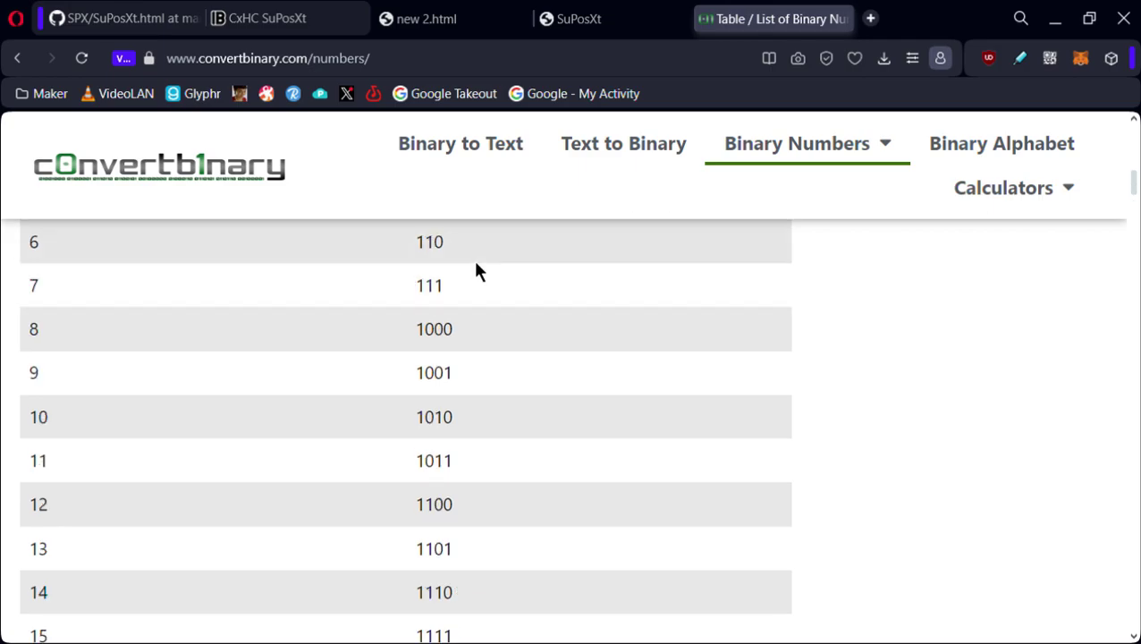
pyautogui.scroll(1, 474, 268)
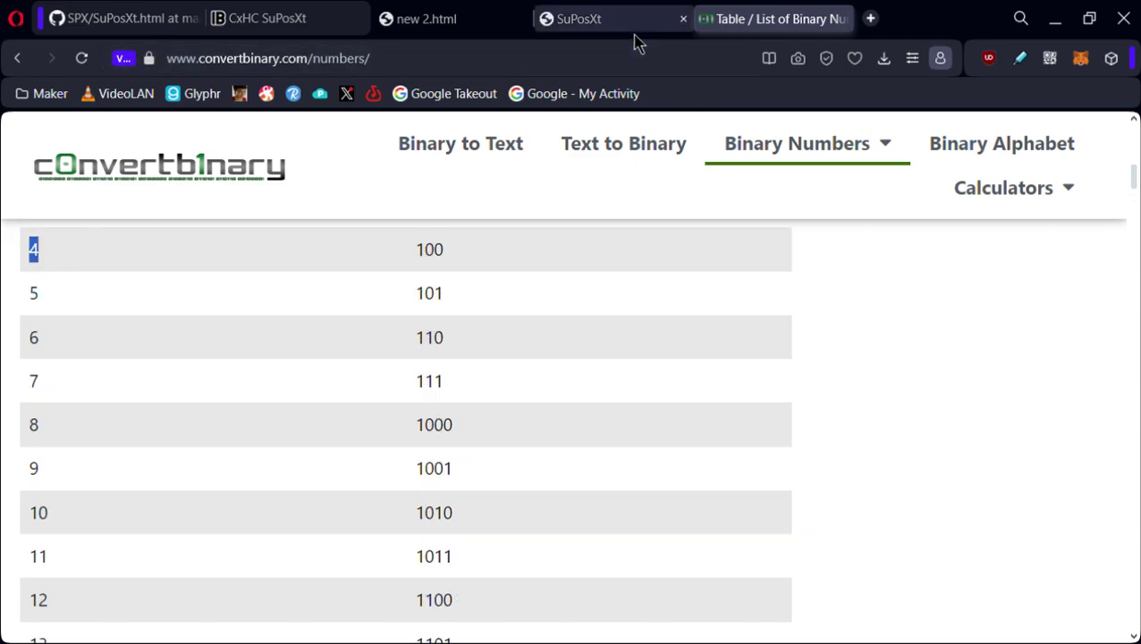
# Select binary table rows 8–15, then return to the SuPosXt decoder page
pyautogui.click(563, 27)
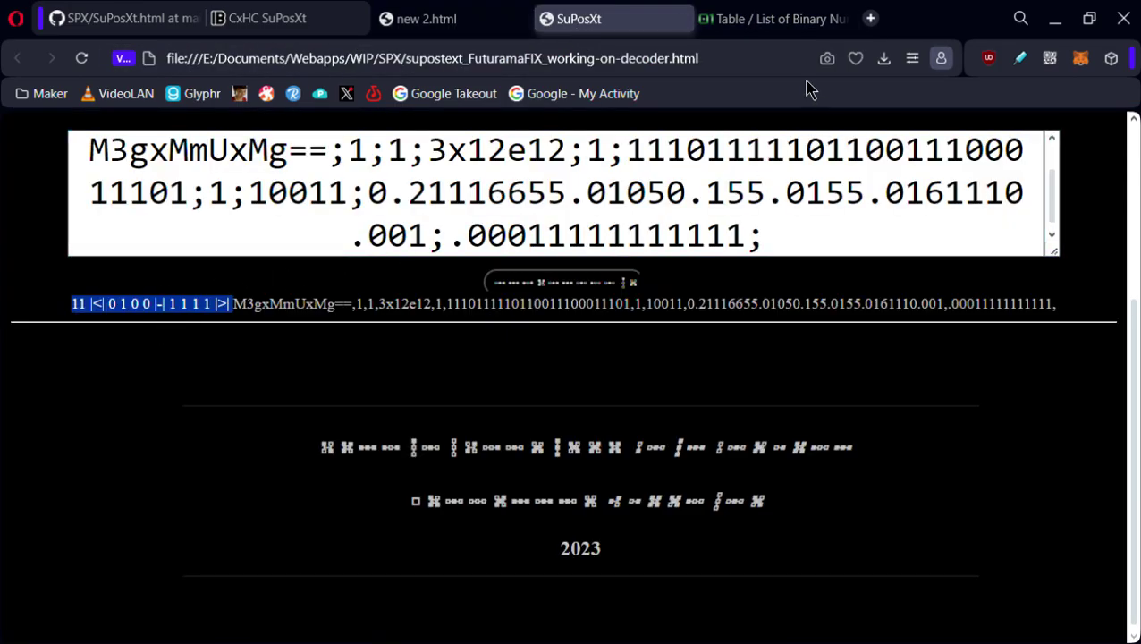
pyautogui.click(777, 23)
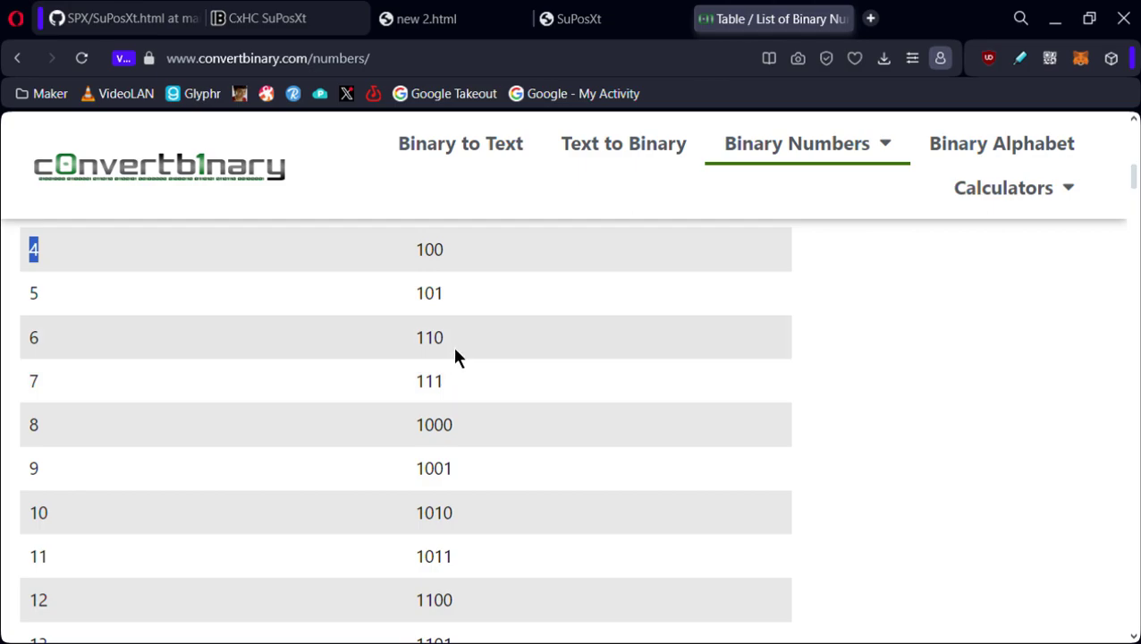
pyautogui.scroll(-2, 462, 389)
pyautogui.scroll(-2, 461, 391)
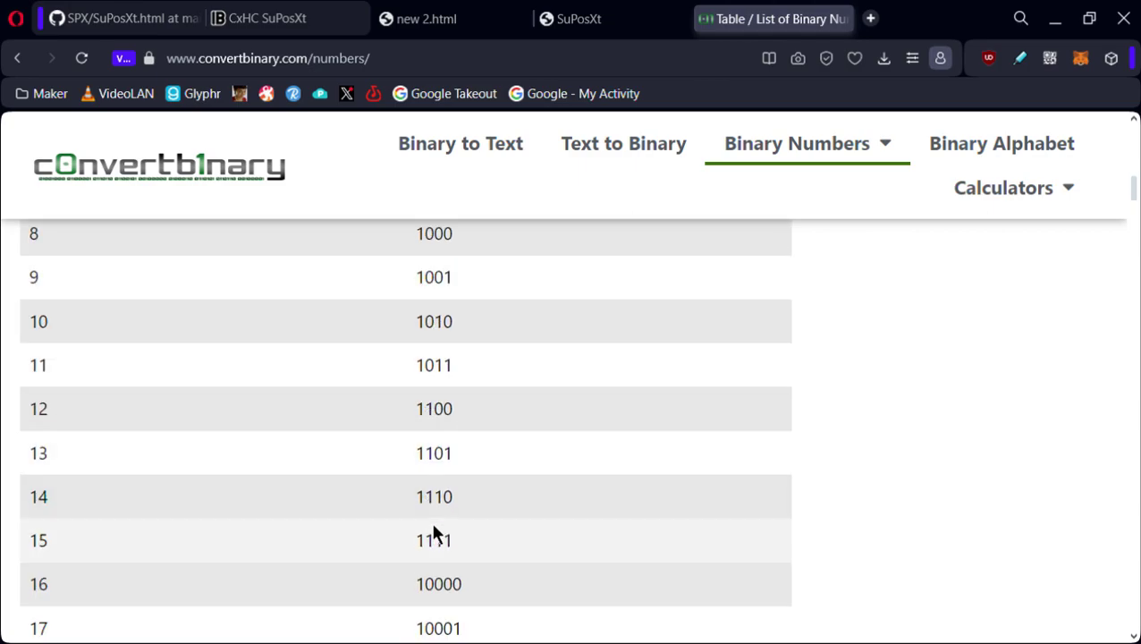
pyautogui.moveTo(53, 547); pyautogui.dragTo(30, 549)
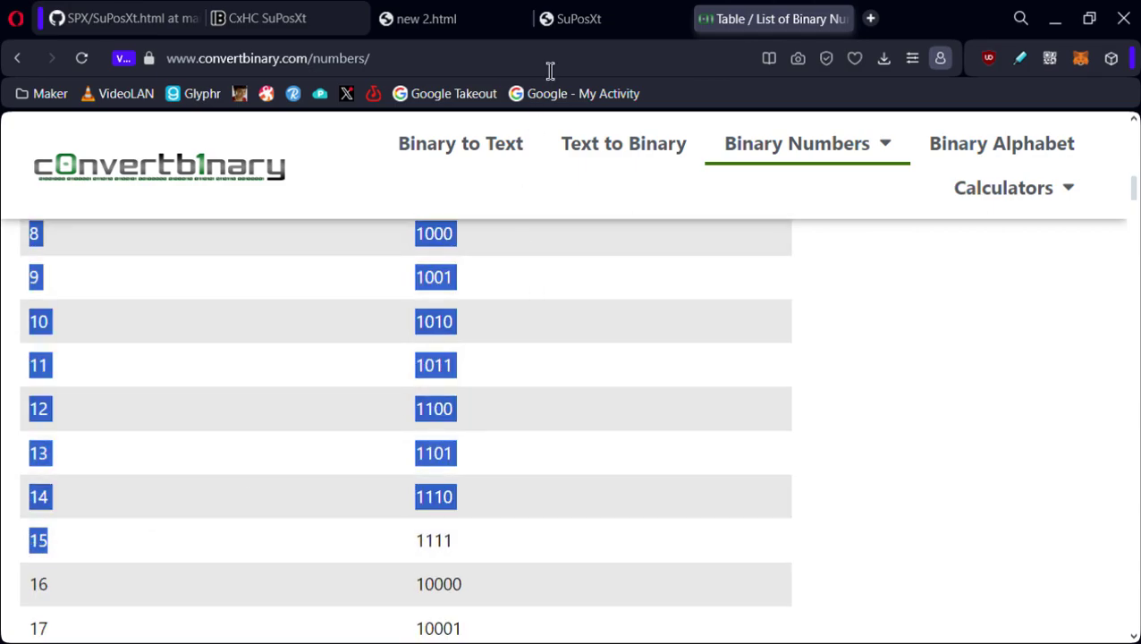
pyautogui.click(641, 29)
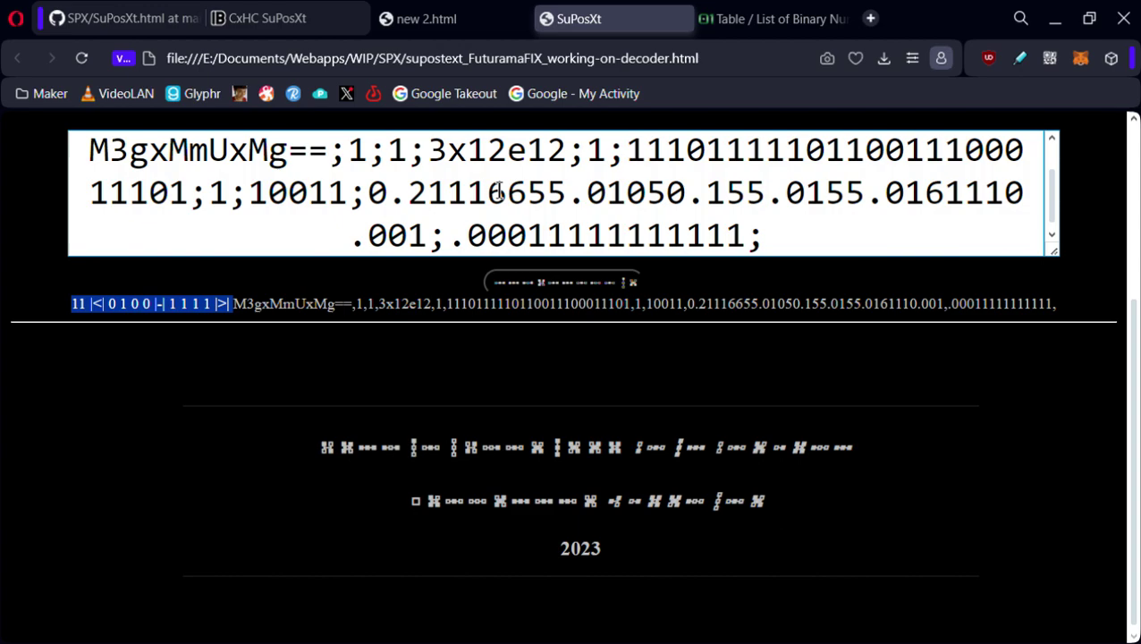
# Change the fifth bit of the decoder string's long binary field to 0
pyautogui.click(635, 168)
pyautogui.moveTo(635, 168); pyautogui.dragTo(219, 224)
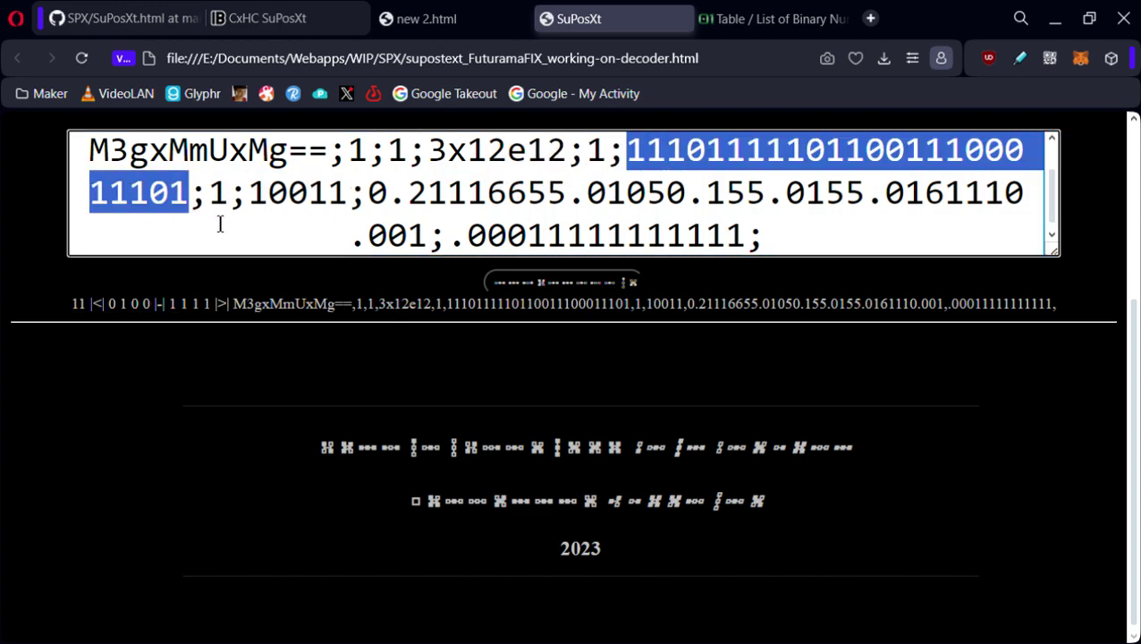
pyautogui.click(642, 168)
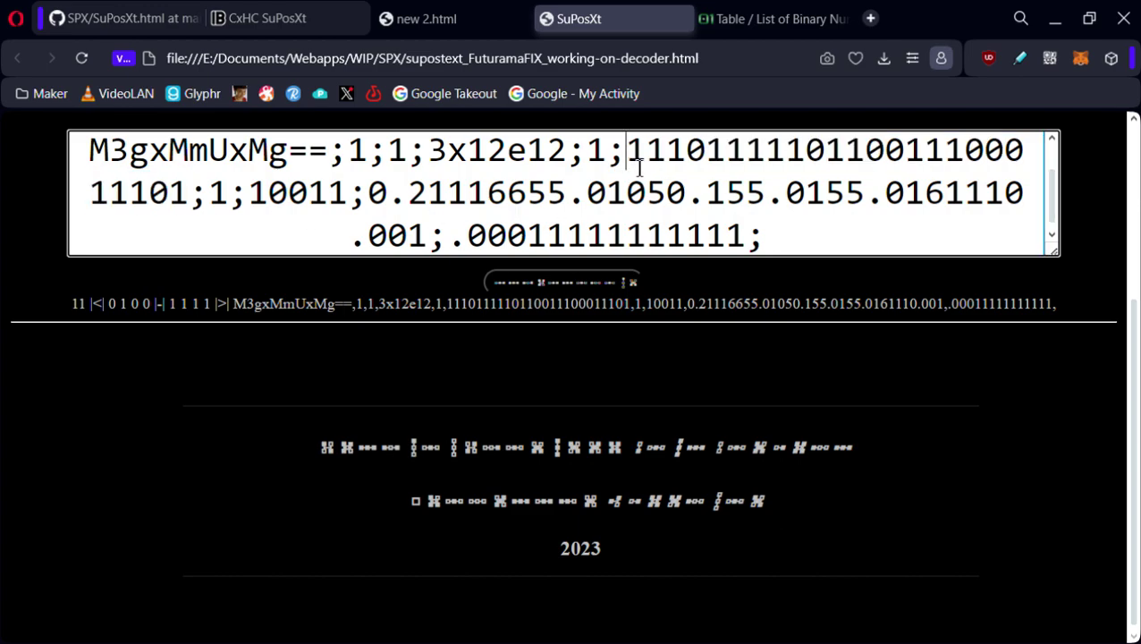
pyautogui.moveTo(641, 168); pyautogui.dragTo(726, 170)
pyautogui.click(735, 167)
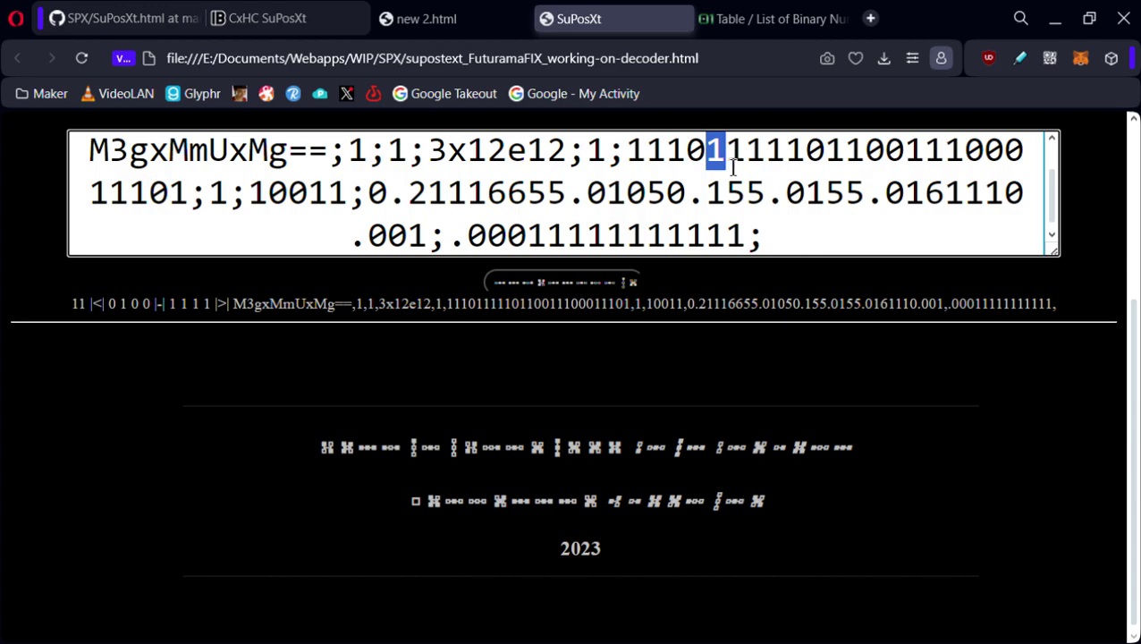
pyautogui.write('0')
pyautogui.moveTo(739, 167); pyautogui.dragTo(796, 176)
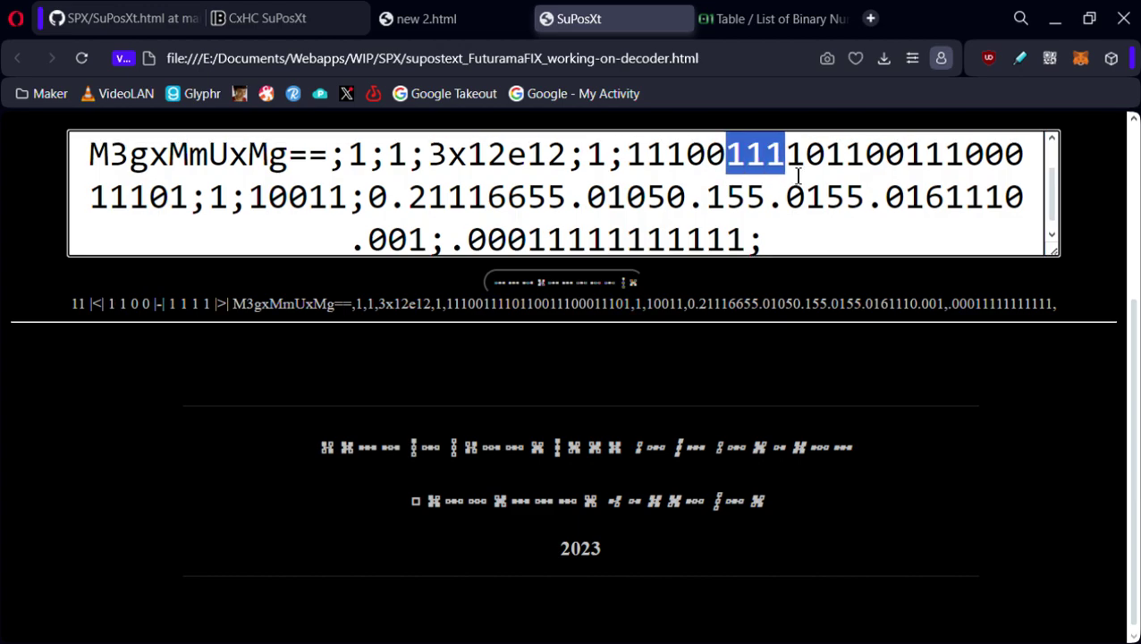
# After checking the binary table, change the 1 following 1011001 in the binary run to 0
pyautogui.click(772, 19)
pyautogui.scroll(1, 537, 363)
pyautogui.scroll(2, 536, 362)
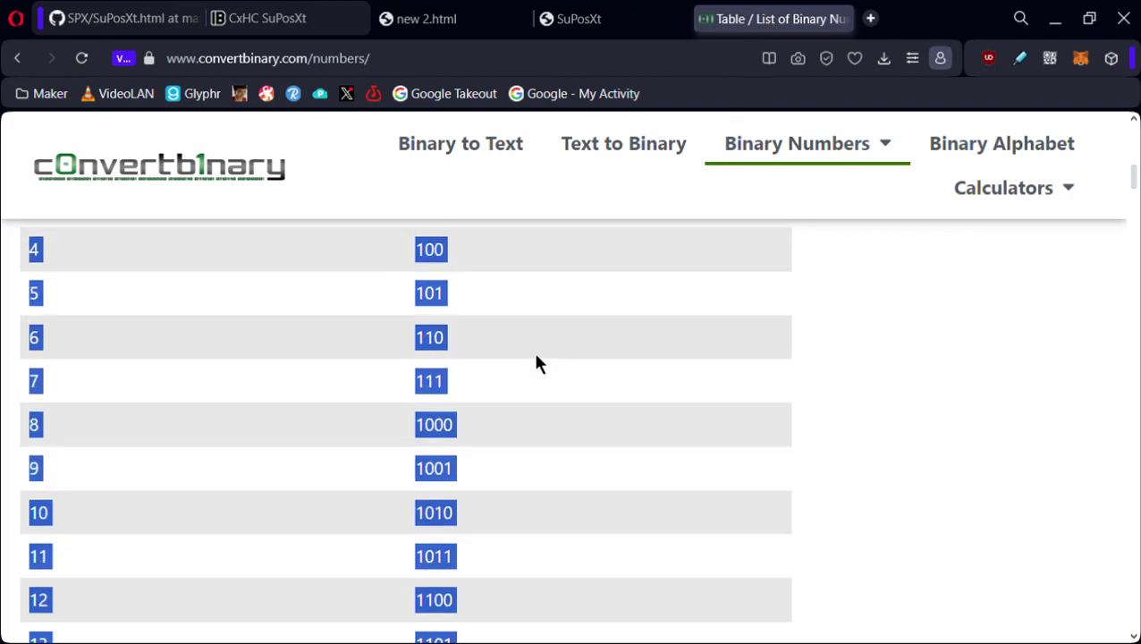
pyautogui.click(579, 19)
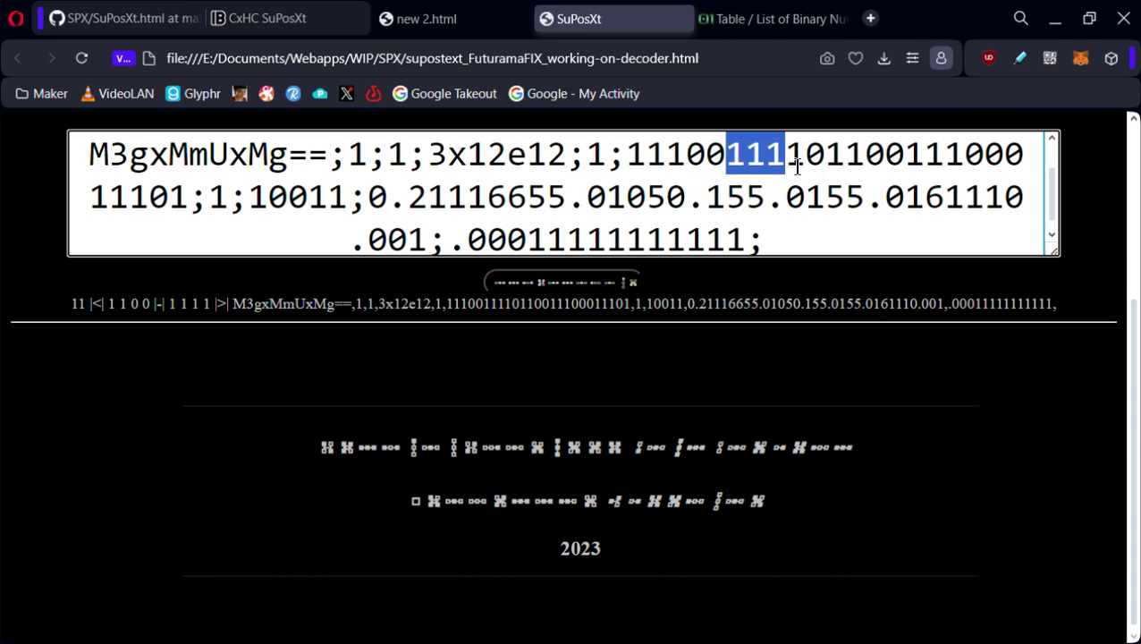
pyautogui.click(795, 177)
pyautogui.press('Right')
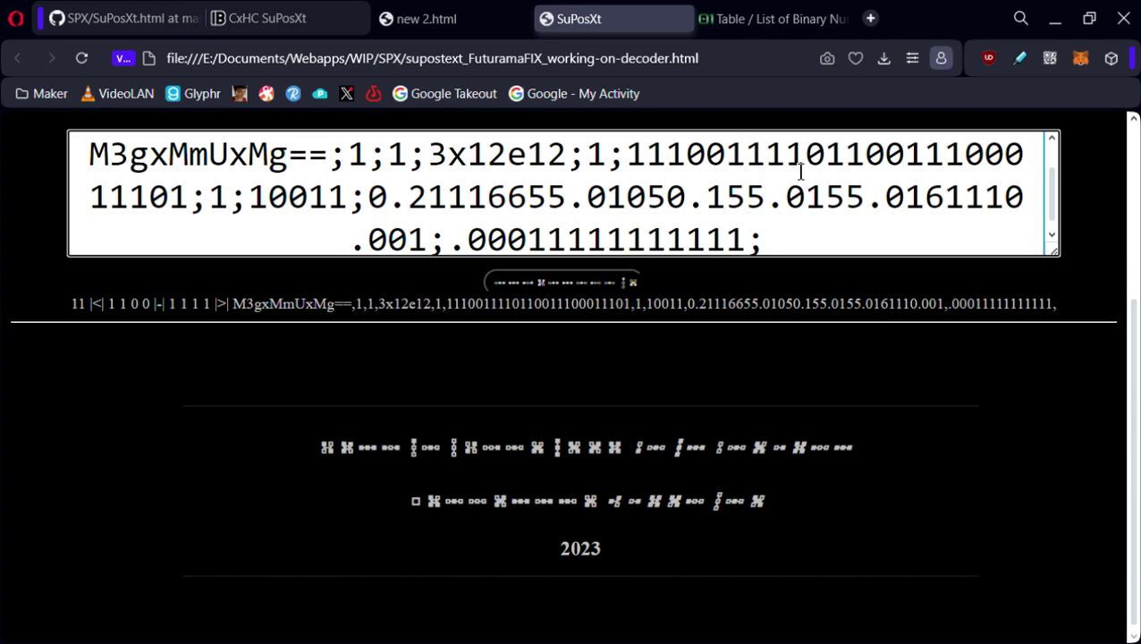
pyautogui.hotkey('shift', 'Left')
pyautogui.moveTo(825, 175); pyautogui.dragTo(930, 175)
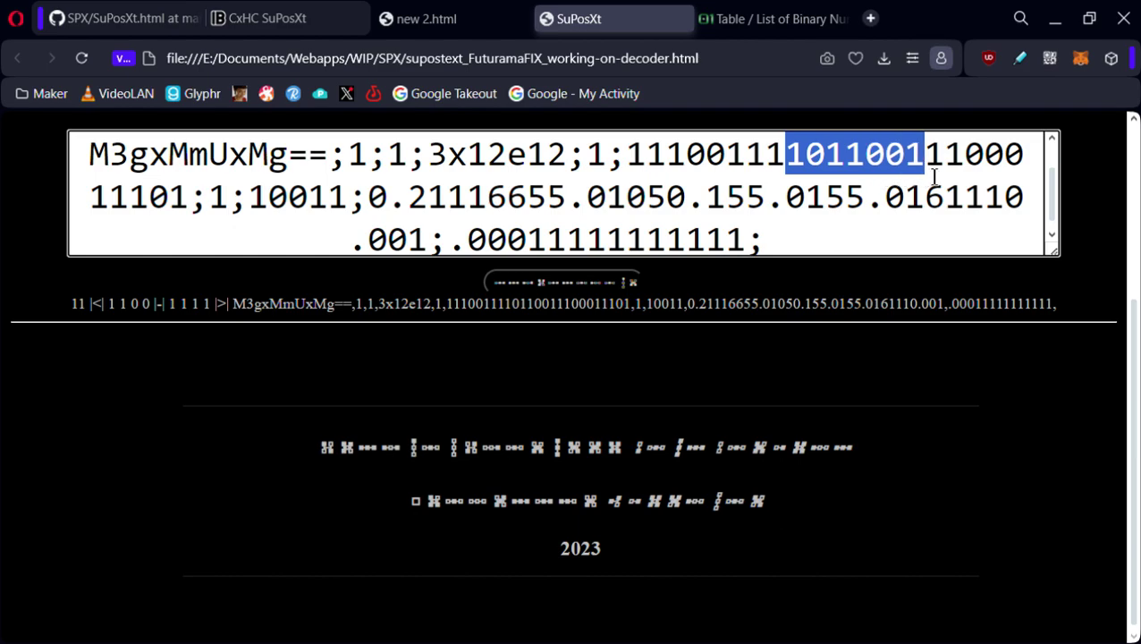
pyautogui.click(961, 168)
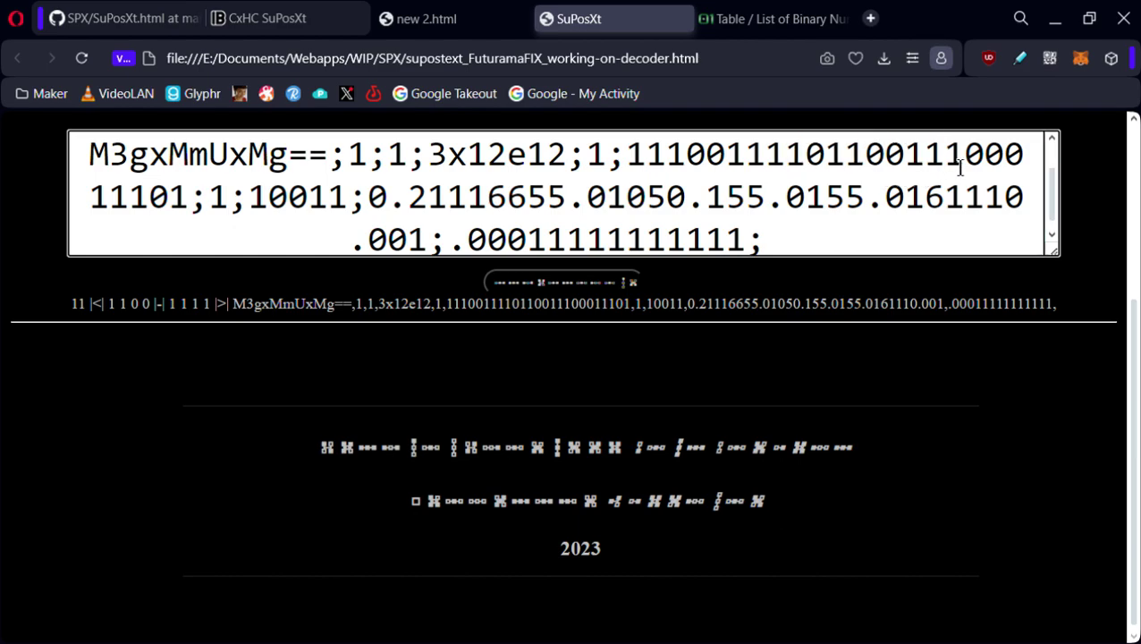
pyautogui.hotkey('shift', 'Left')
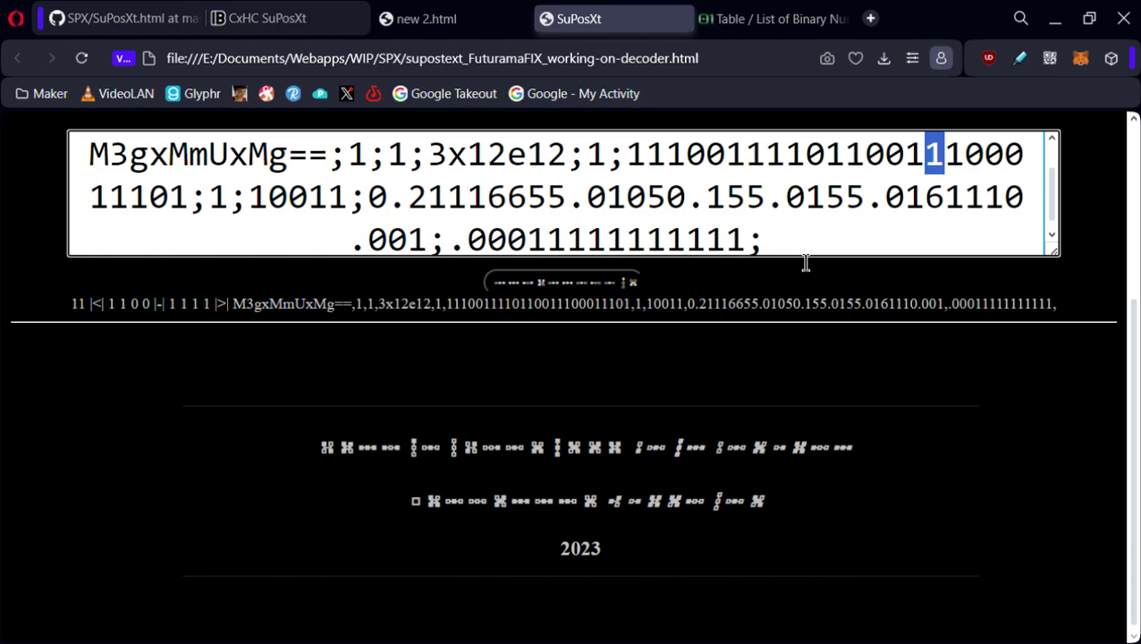
pyautogui.write('0')
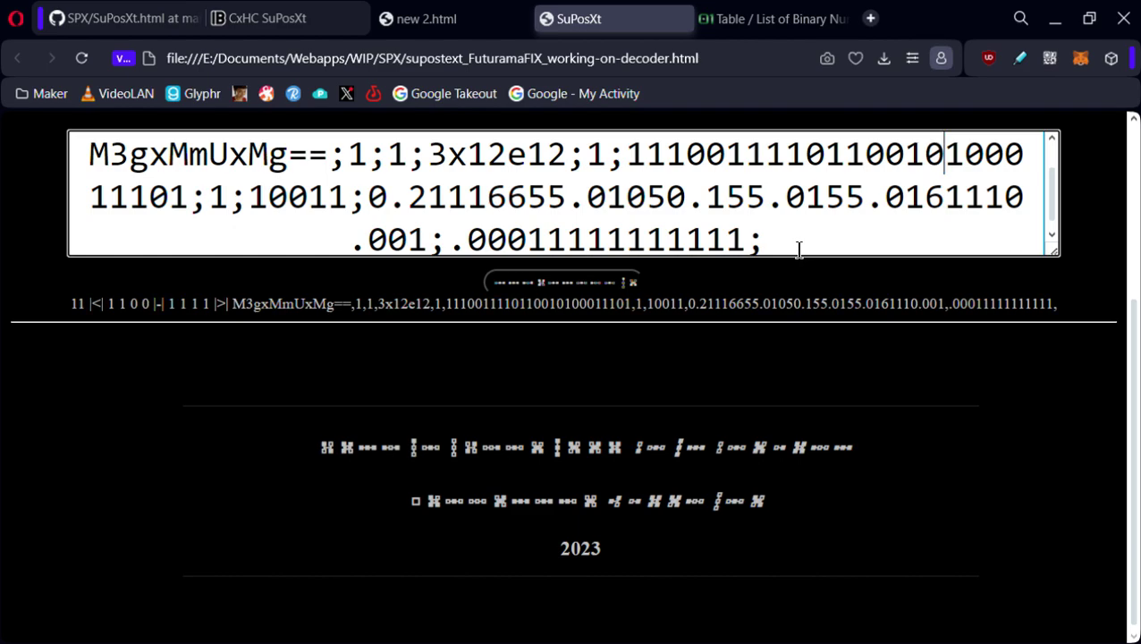
pyautogui.click(830, 234)
# Replace the graph string with a fresh paste, then reload the SuPosXt page
pyautogui.hotkey('ctrl', 'a')
pyautogui.press('BackSpace')
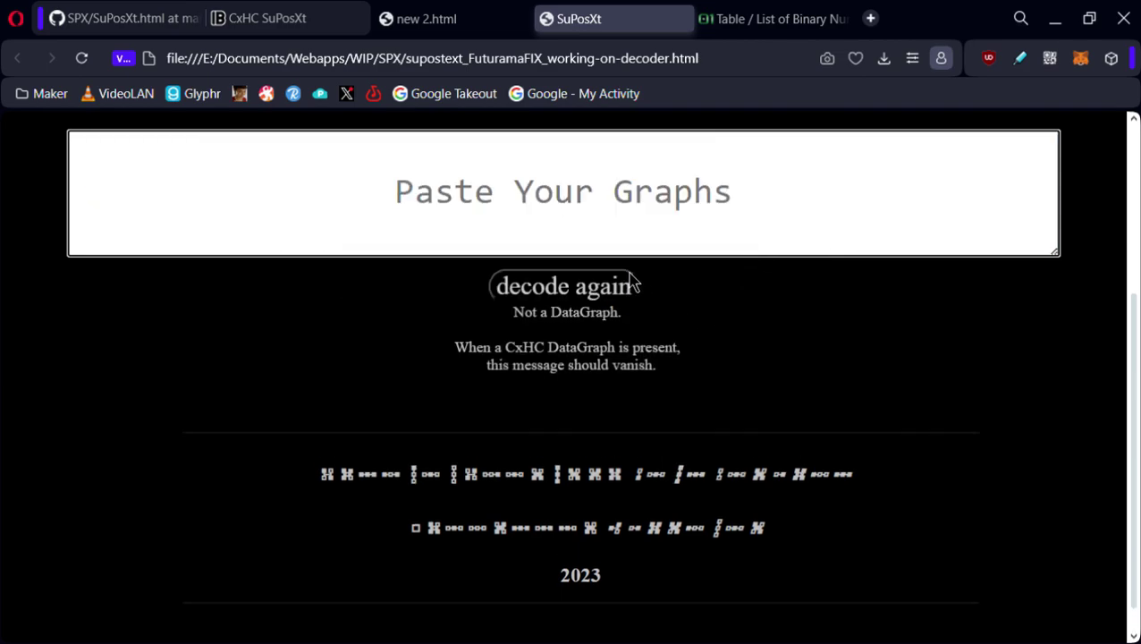
pyautogui.hotkey('ctrl', 'v')
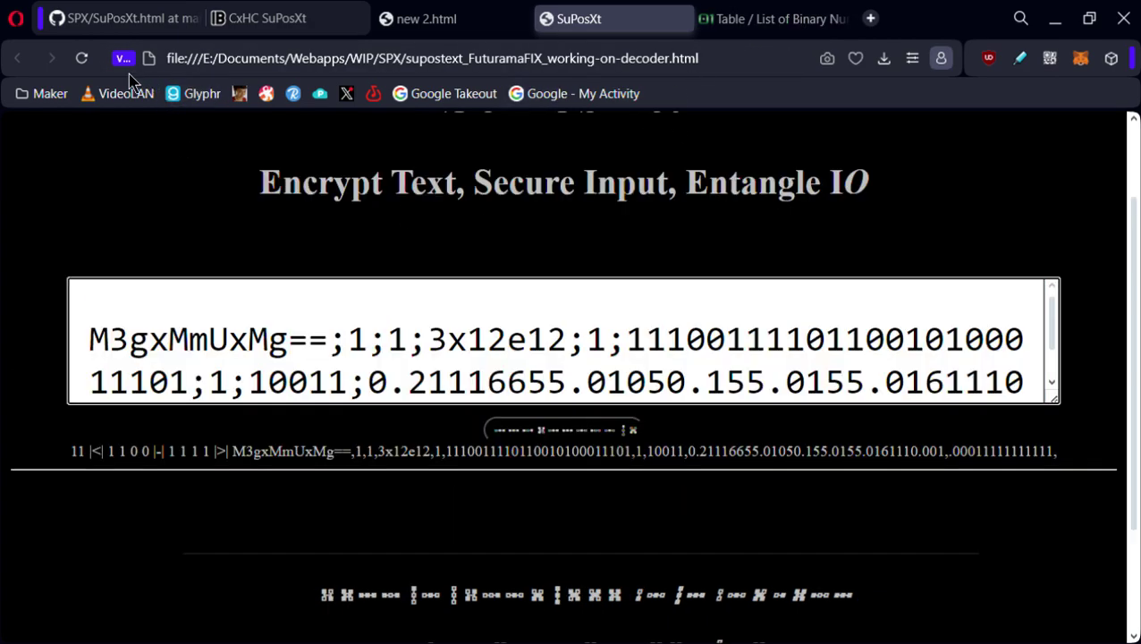
pyautogui.click(82, 58)
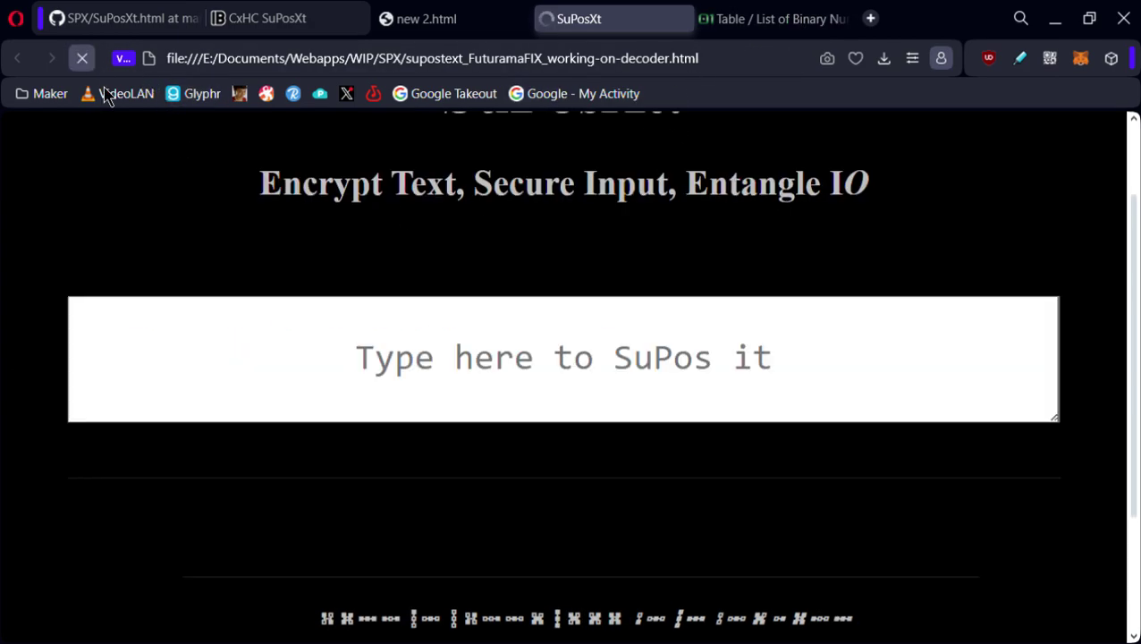
# Encode 'helloworldhelloworldhelloworldh' into MTN4MzllMzk= [39] and select the output line
pyautogui.click(533, 387)
pyautogui.write('helloworld')
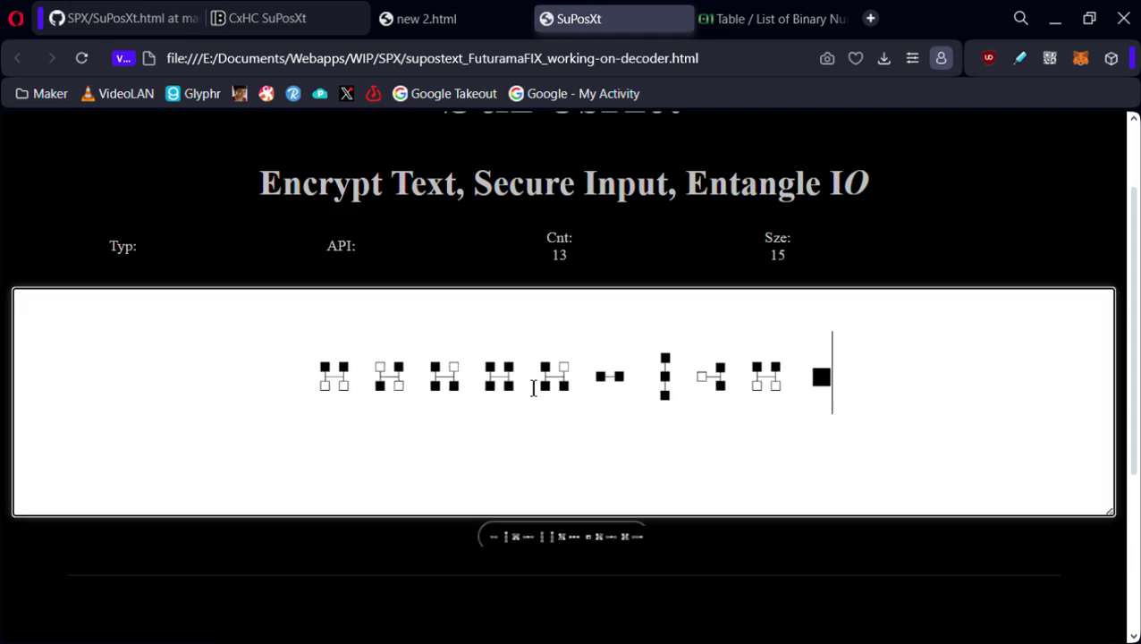
pyautogui.write('hello')
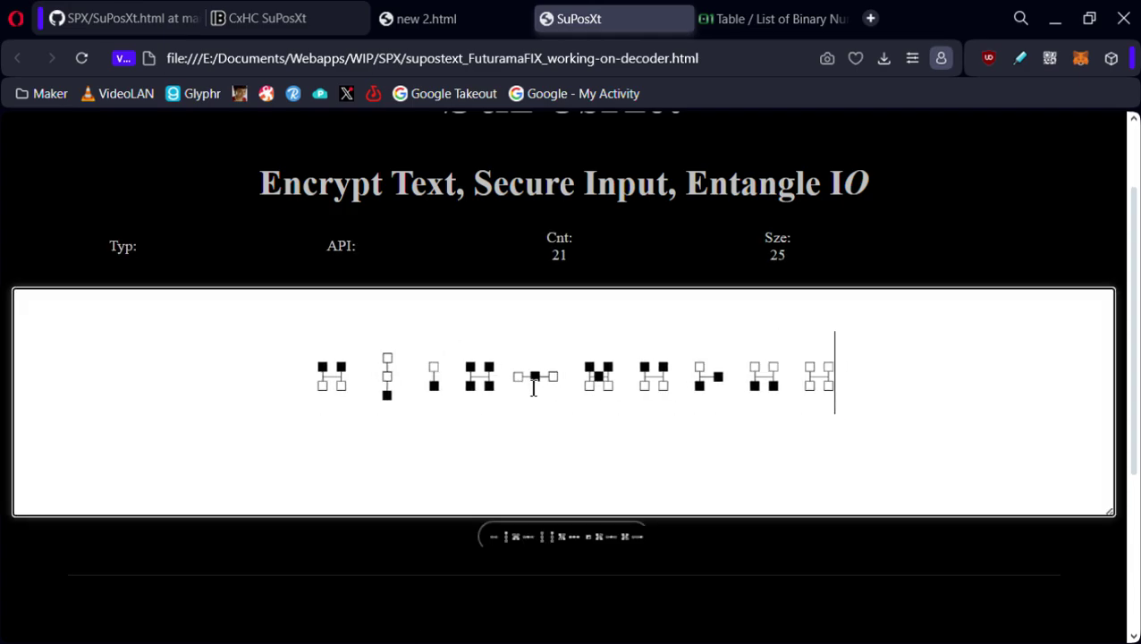
pyautogui.write('worldhellowo')
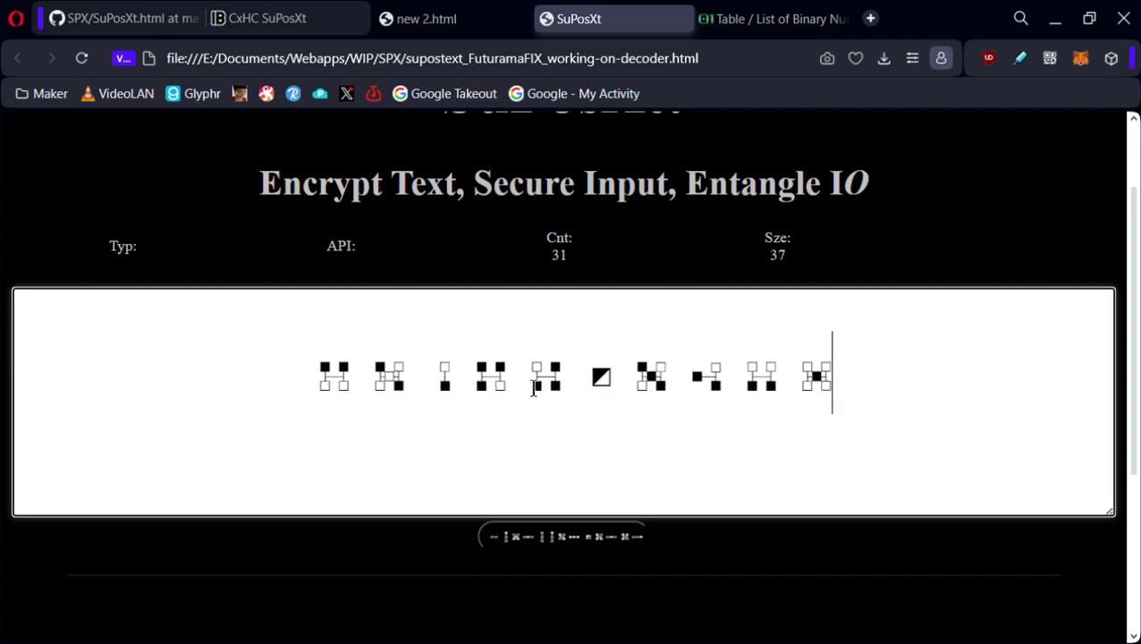
pyautogui.write('rldh')
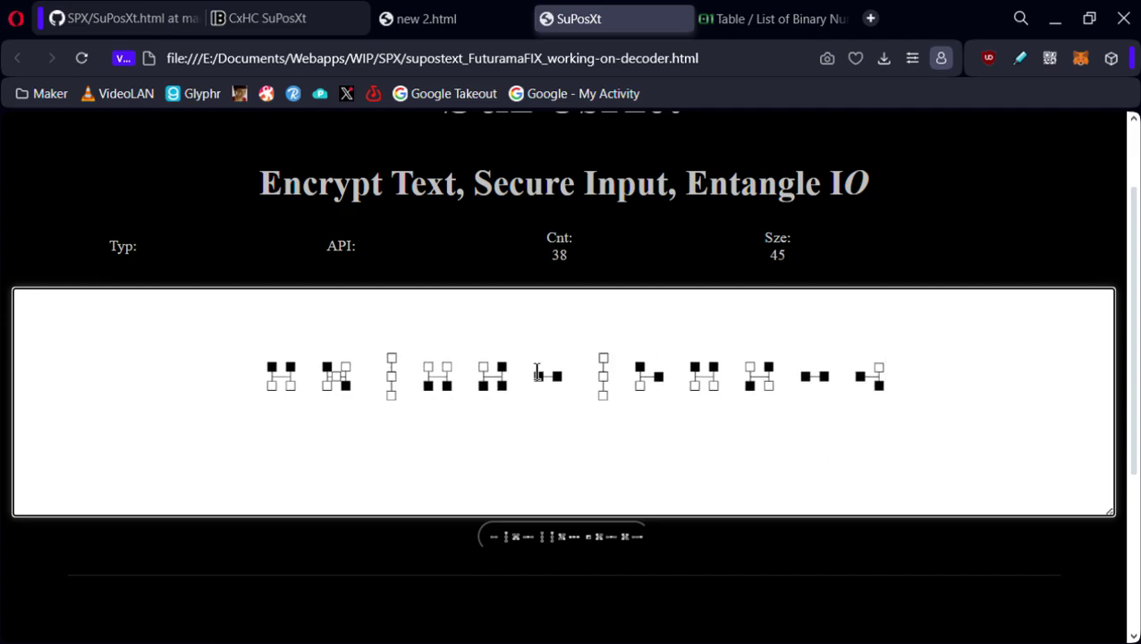
pyautogui.click(591, 551)
pyautogui.scroll(-2, 606, 499)
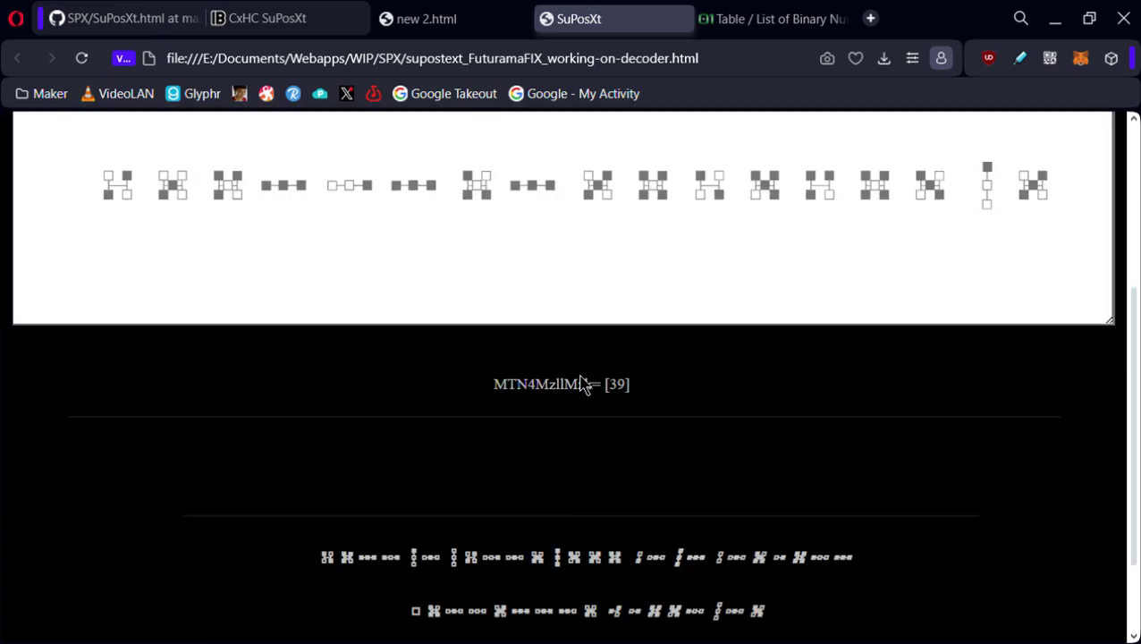
pyautogui.moveTo(716, 504); pyautogui.dragTo(20, 488)
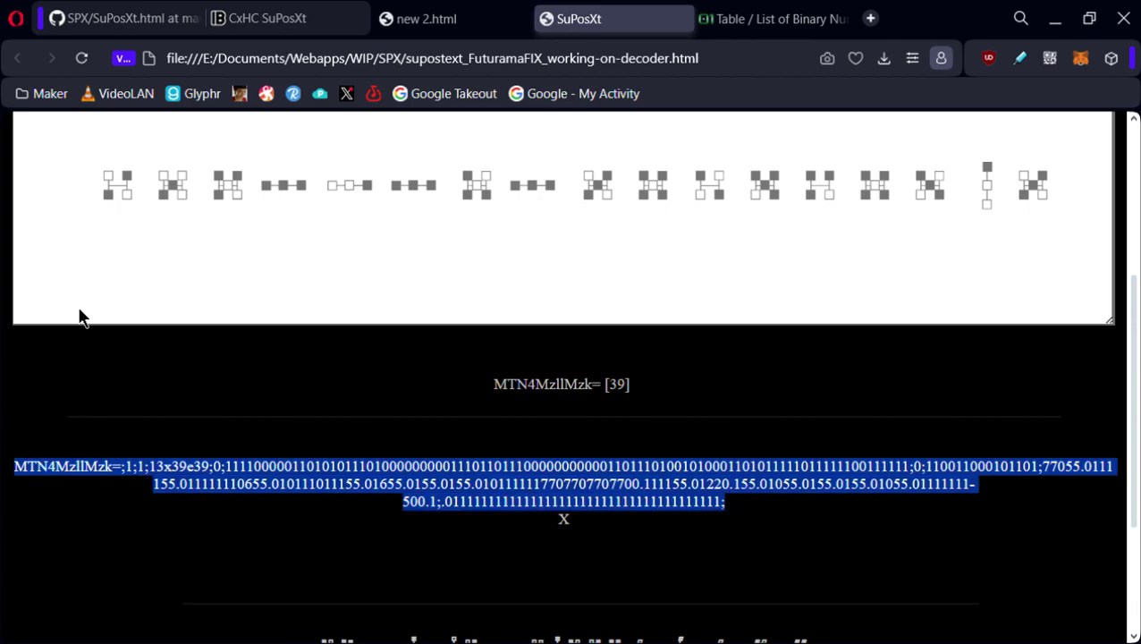
pyautogui.scroll(2, 693, 285)
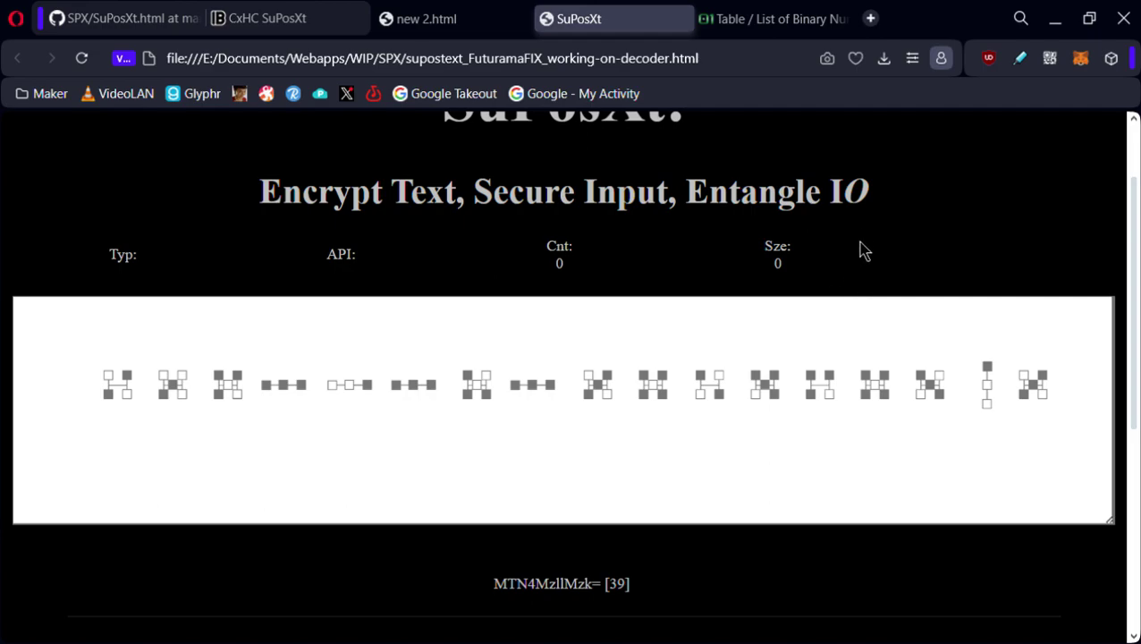
# Switch to graph decoding mode and paste the encoded string into the empty graph box
pyautogui.click(856, 191)
pyautogui.click(690, 407)
pyautogui.hotkey('ctrl', 'v')
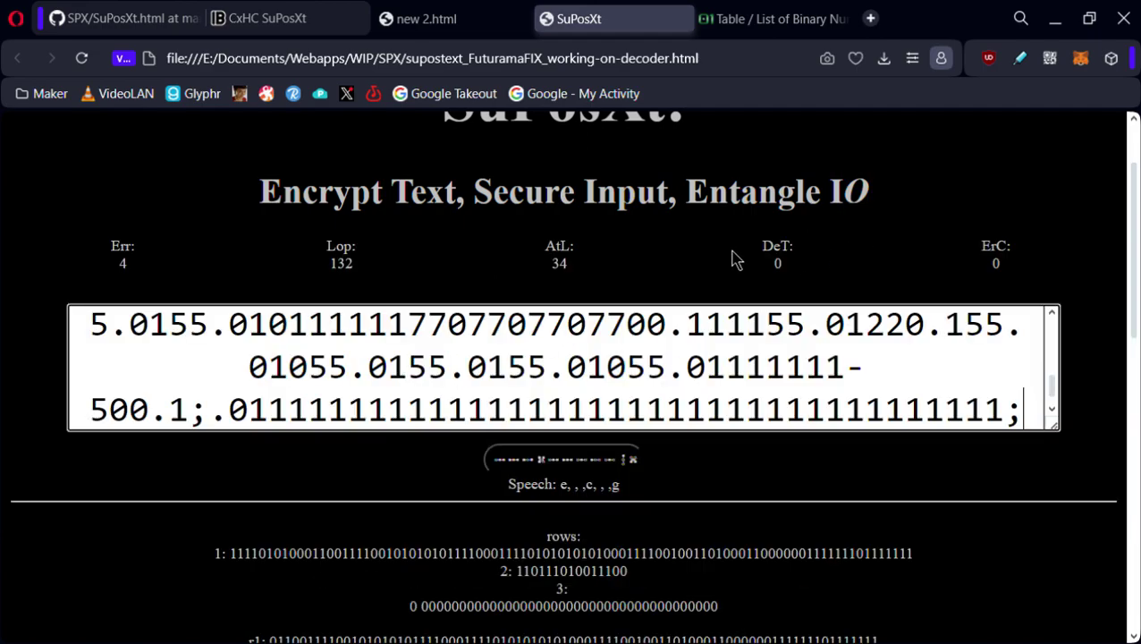
pyautogui.scroll(-3, 730, 260)
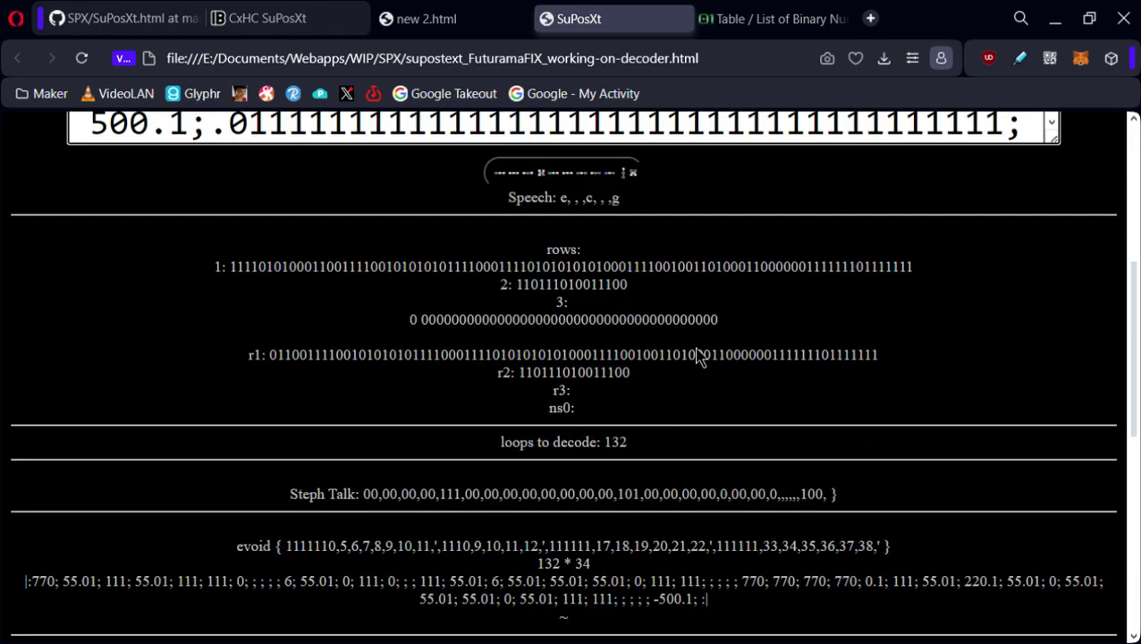
pyautogui.scroll(1, 702, 354)
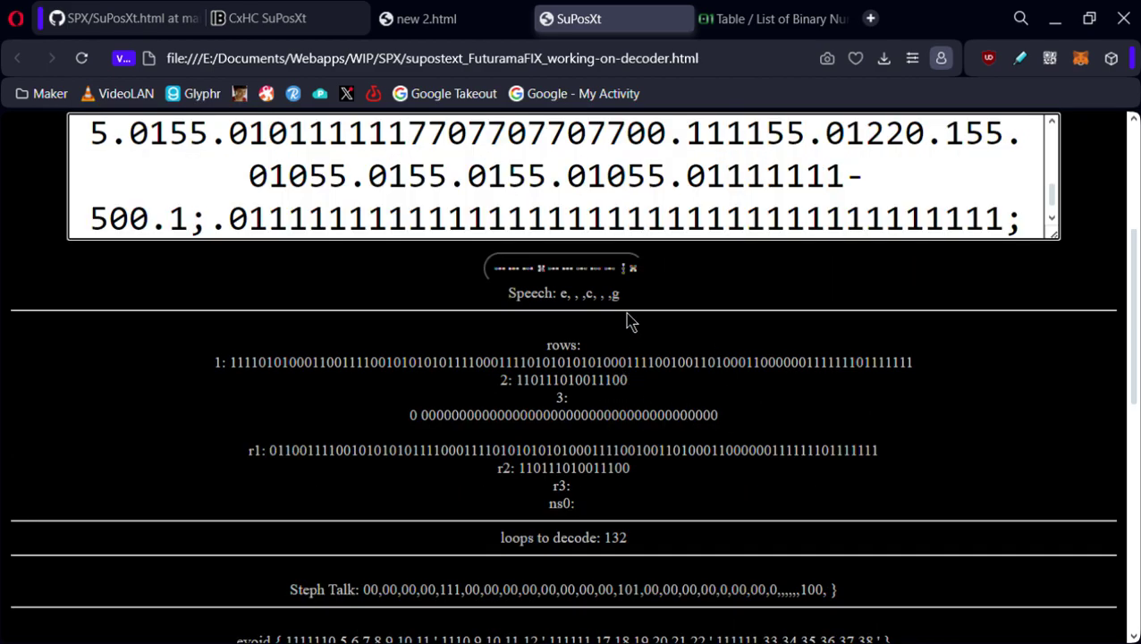
# Select the Speech value and decode the pasted string again
pyautogui.moveTo(623, 308); pyautogui.dragTo(561, 306)
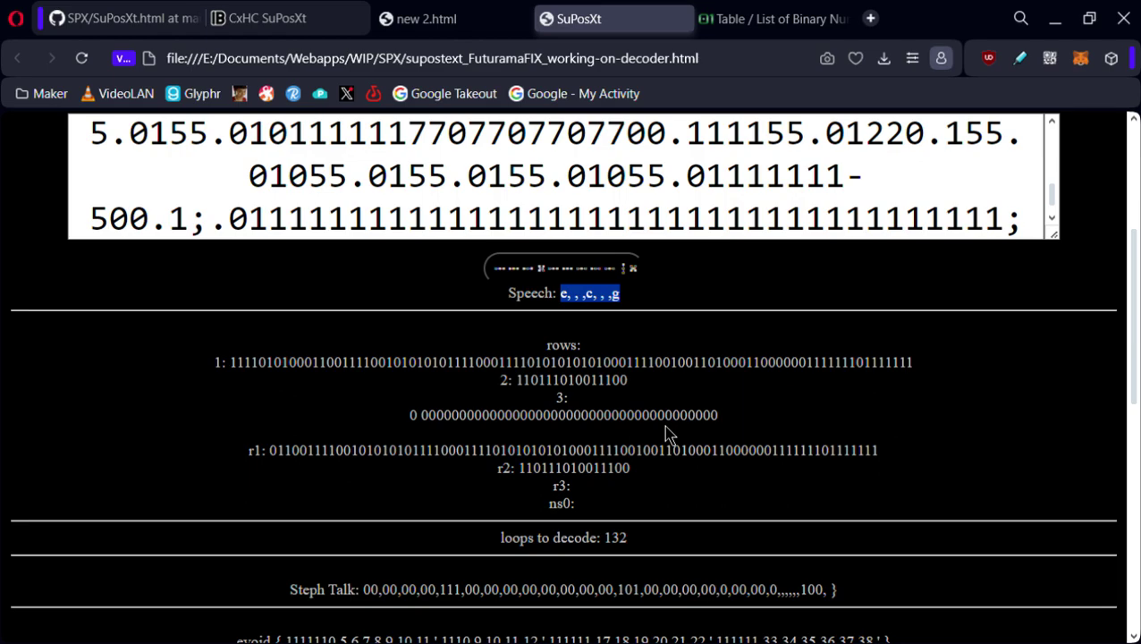
pyautogui.scroll(1, 666, 435)
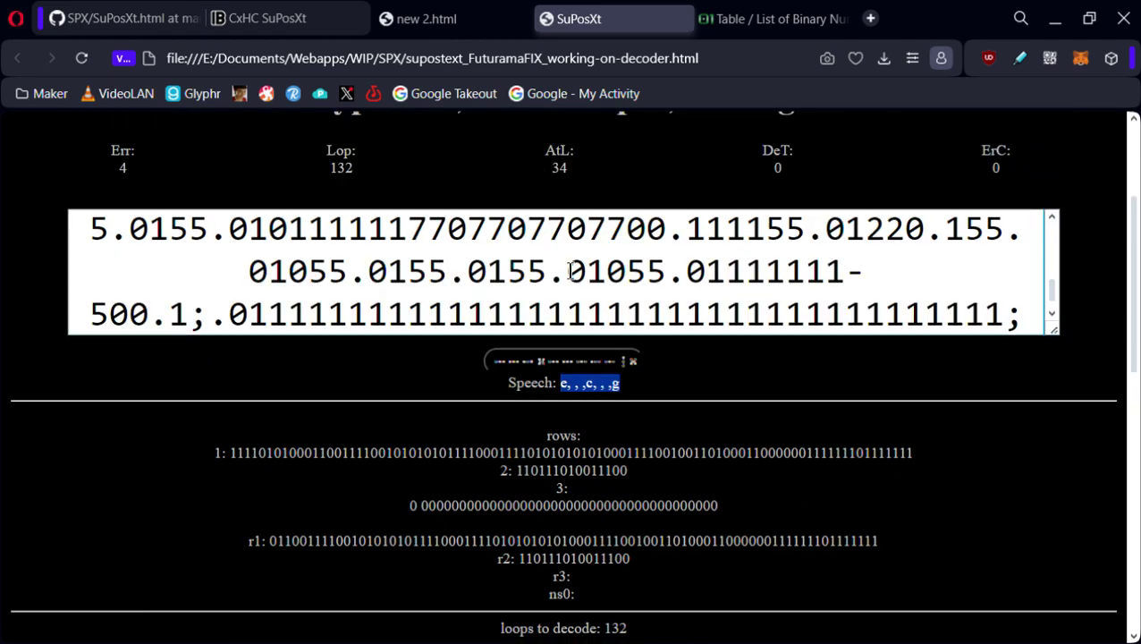
pyautogui.click(631, 364)
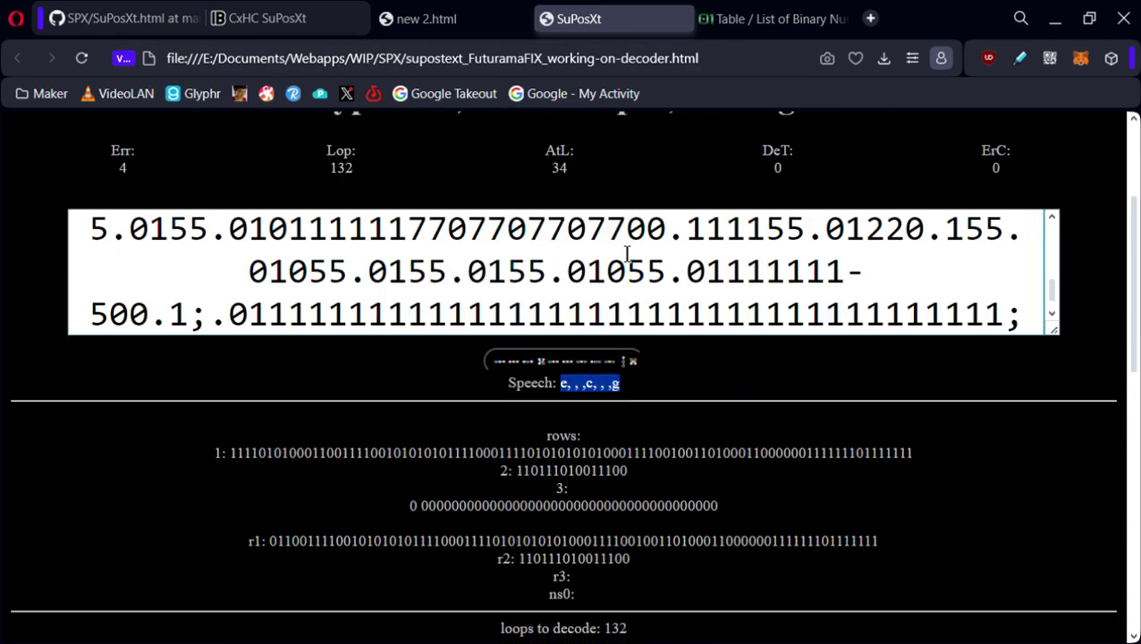
pyautogui.scroll(2, 626, 276)
pyautogui.scroll(1, 738, 466)
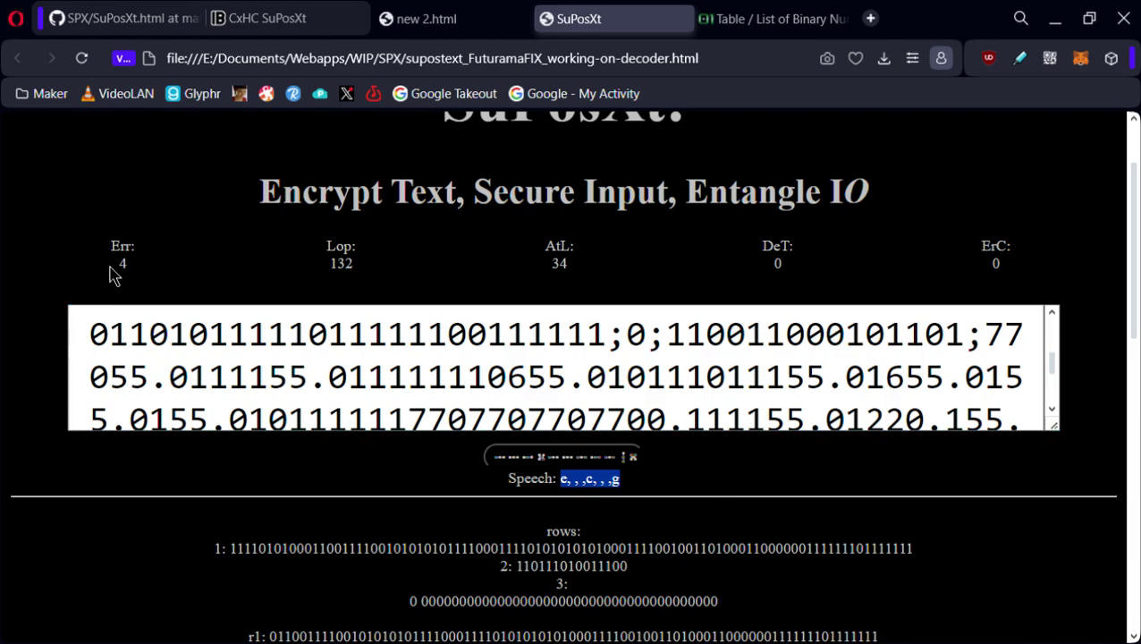
# Highlight the Lop (132), AtL (34), DeT and ErC counters and the Speech output
pyautogui.moveTo(112, 264); pyautogui.dragTo(130, 277)
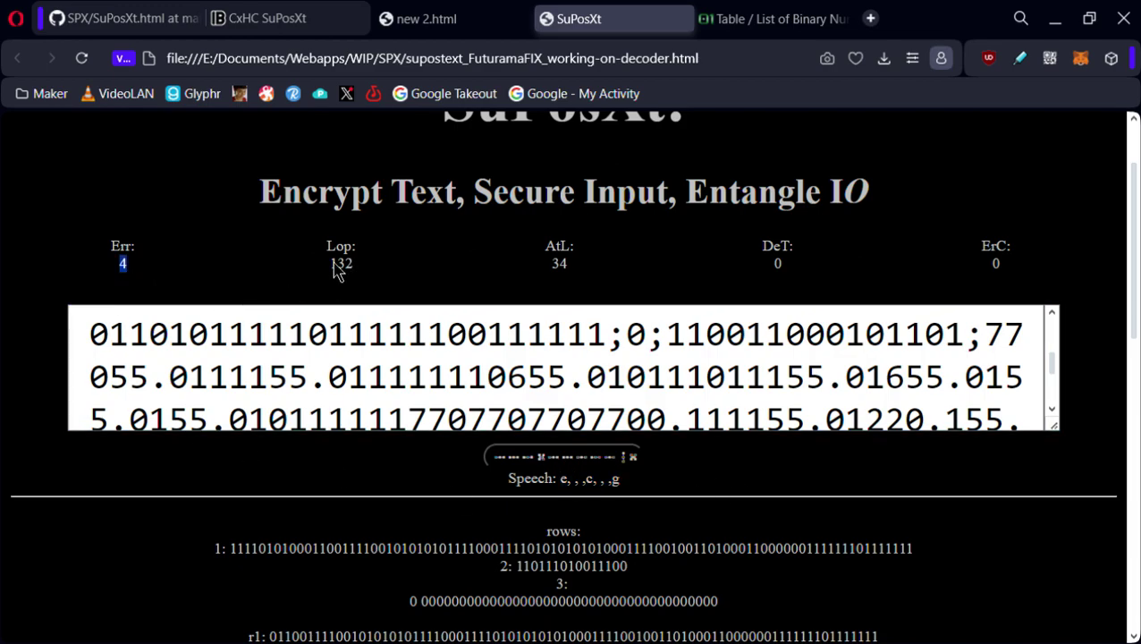
pyautogui.moveTo(330, 260); pyautogui.dragTo(352, 266)
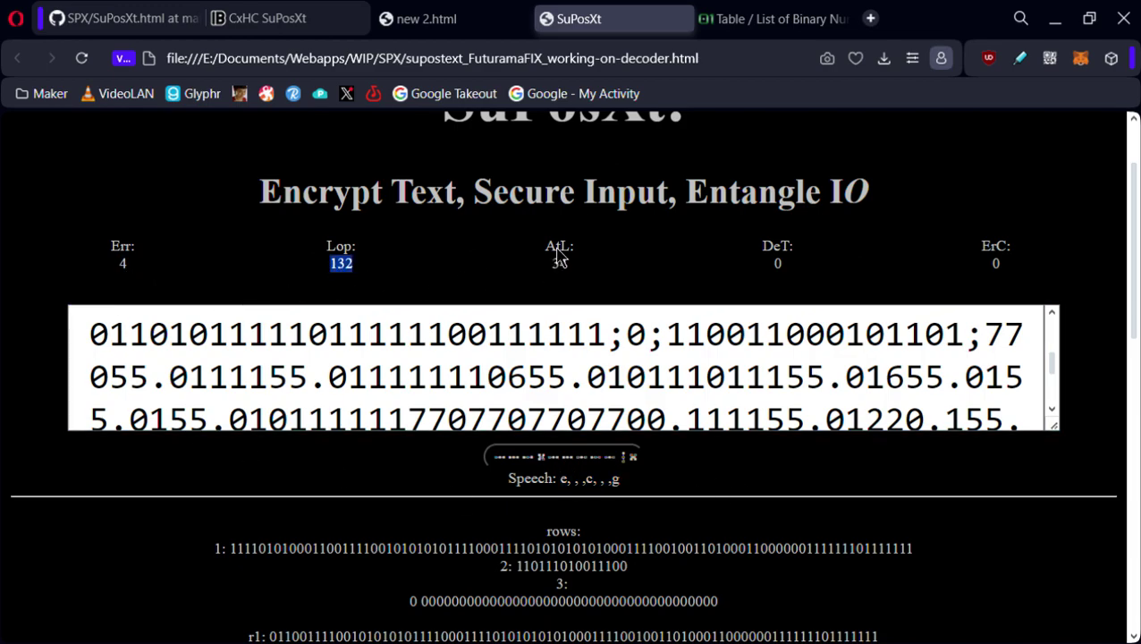
pyautogui.moveTo(569, 258)
pyautogui.mouseDown()
pyautogui.moveTo(550, 269)
pyautogui.moveTo(572, 279)
pyautogui.mouseUp()
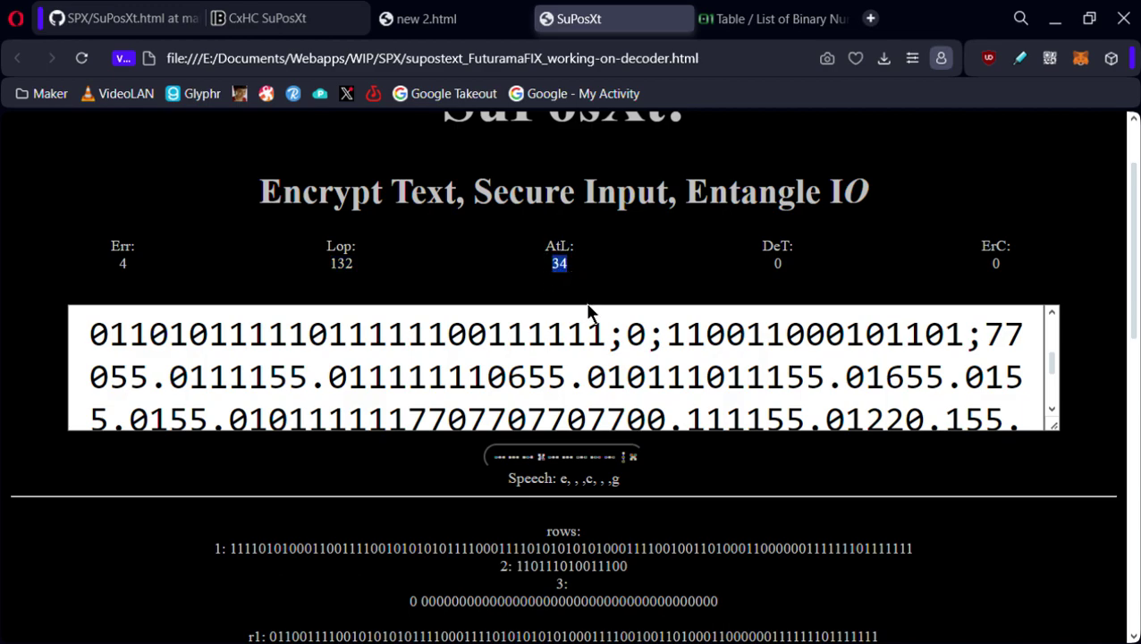
pyautogui.moveTo(760, 245); pyautogui.dragTo(802, 255)
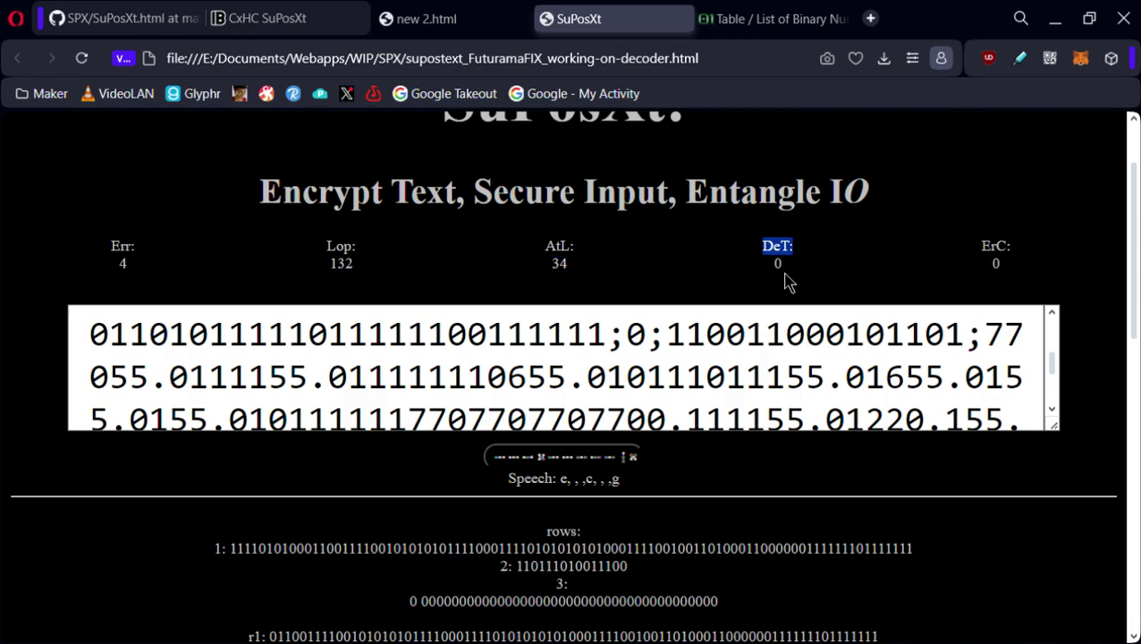
pyautogui.moveTo(552, 479); pyautogui.dragTo(630, 497)
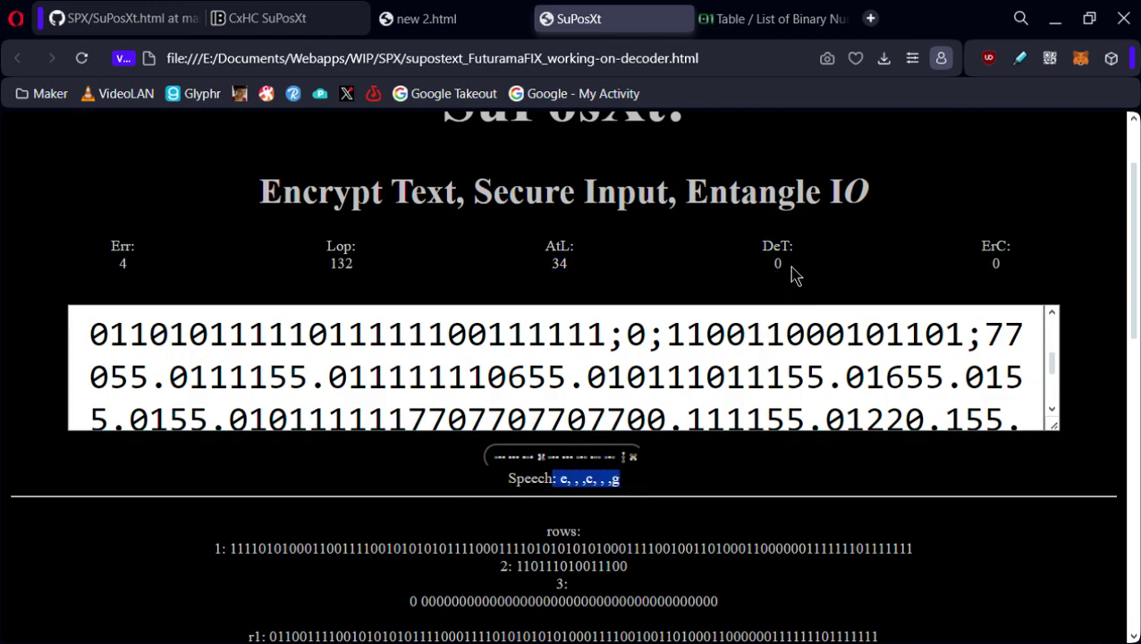
pyautogui.moveTo(760, 243); pyautogui.dragTo(794, 277)
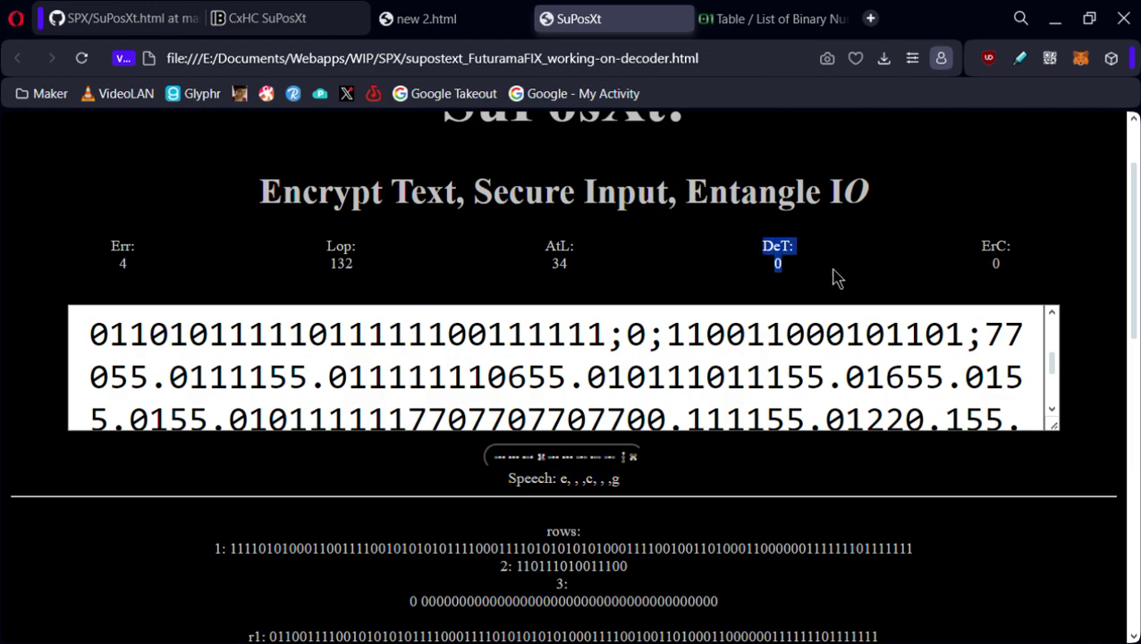
pyautogui.moveTo(981, 244); pyautogui.dragTo(1009, 280)
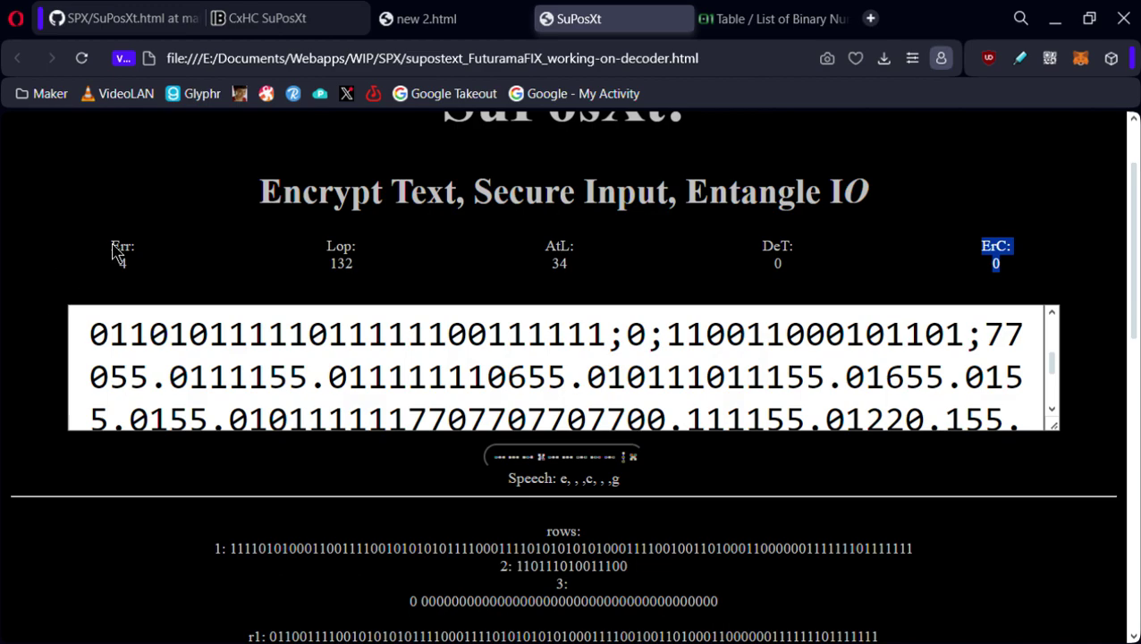
# Re-highlight the Err count of 4, Lop loop count of 132 and AtL value of 34
pyautogui.moveTo(111, 243); pyautogui.dragTo(144, 279)
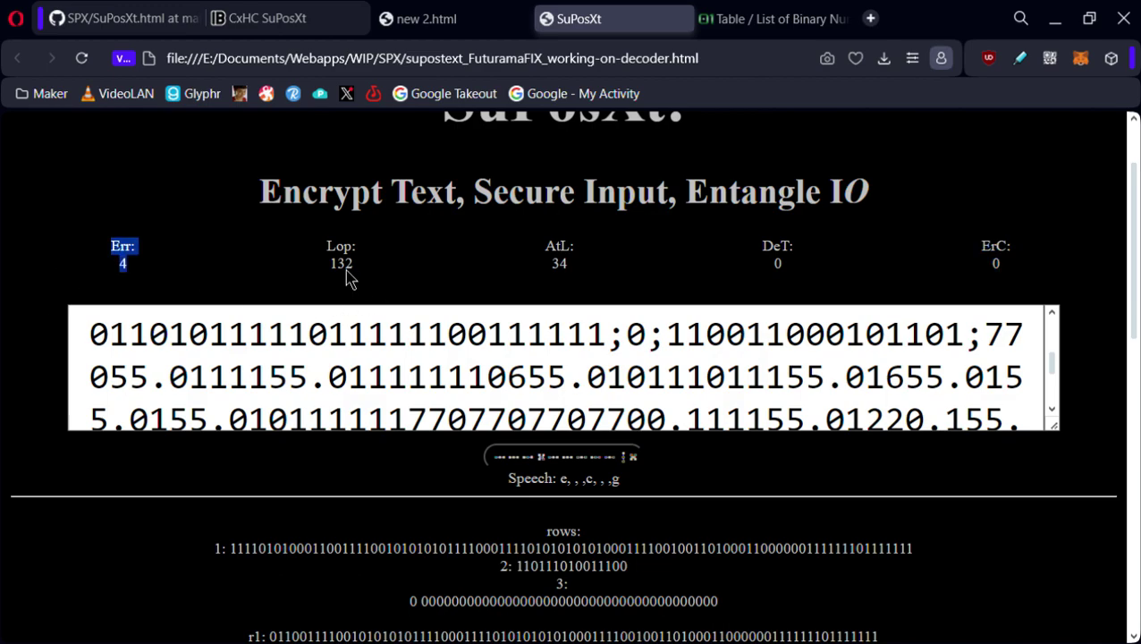
pyautogui.moveTo(330, 265); pyautogui.dragTo(361, 276)
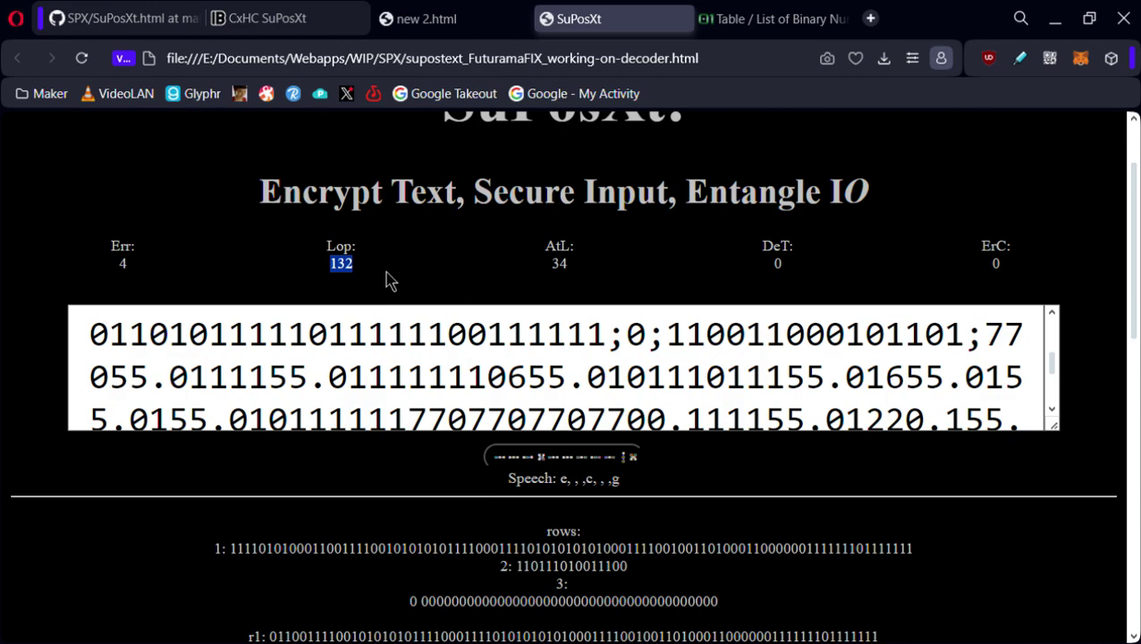
pyautogui.click(340, 271)
pyautogui.moveTo(549, 268); pyautogui.dragTo(592, 272)
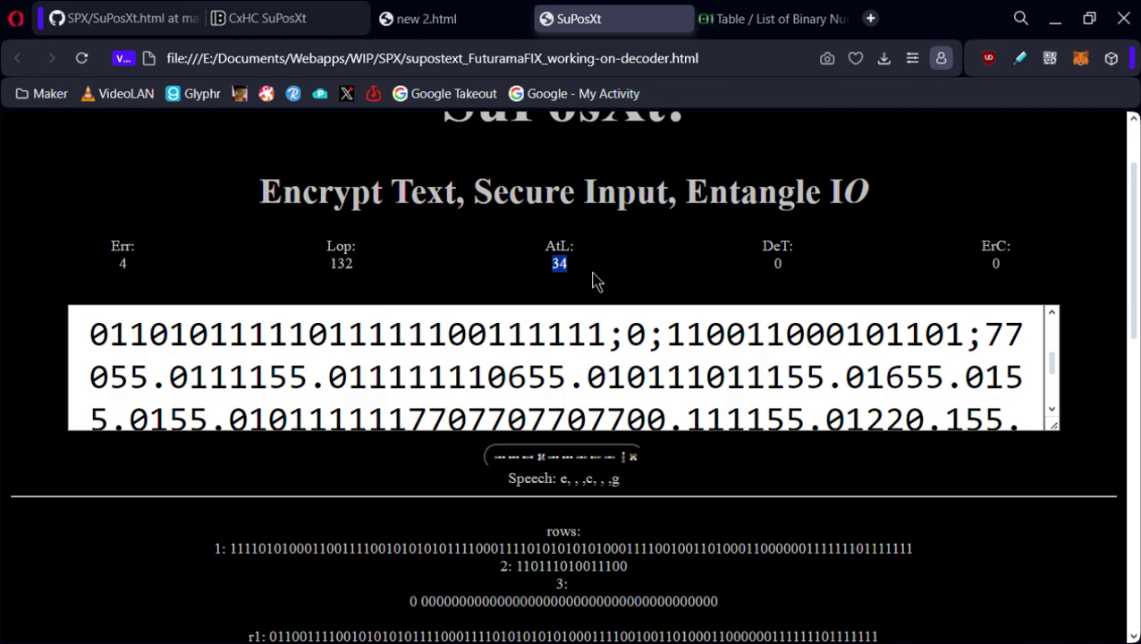
# Highlight the Steph Talk sequence and the start of the evoid list further down the page
pyautogui.scroll(-1, 566, 288)
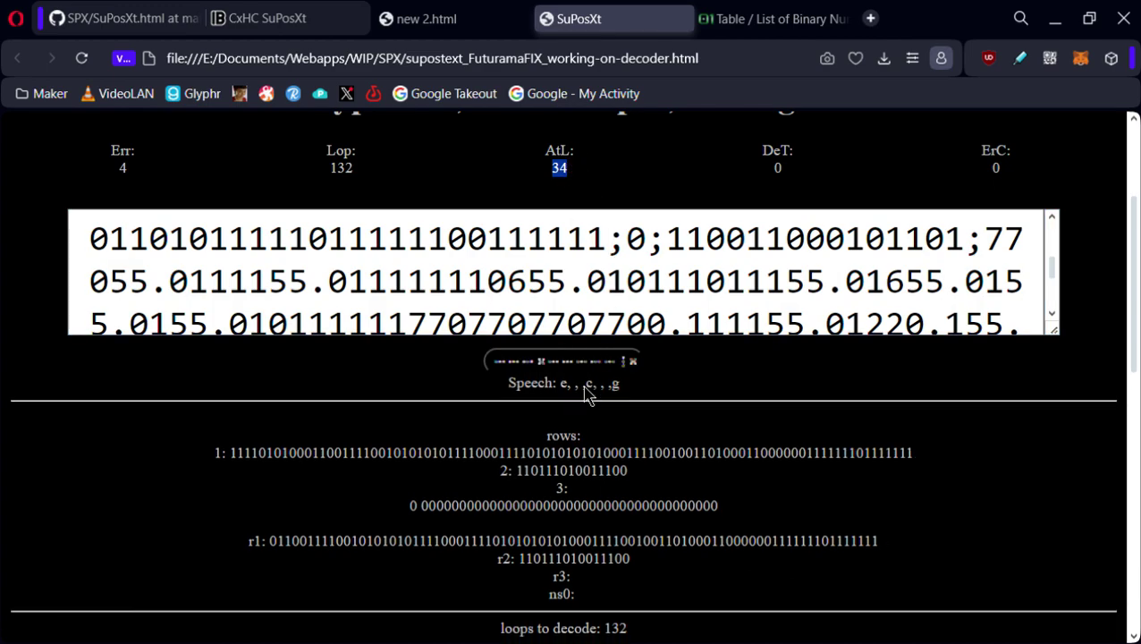
pyautogui.scroll(-1, 376, 474)
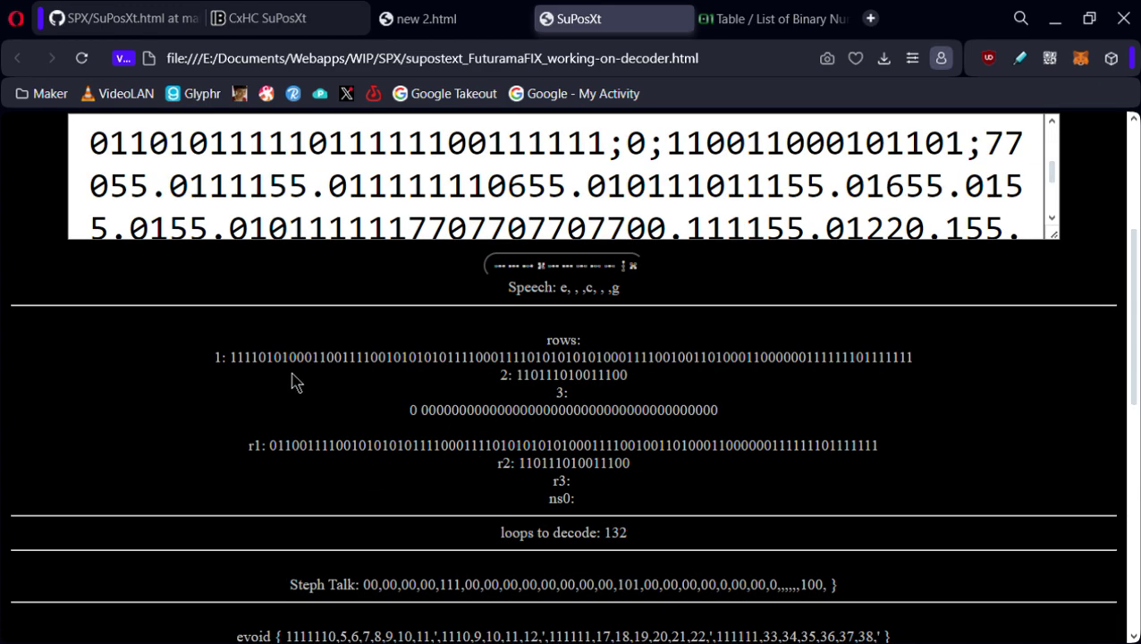
pyautogui.scroll(-1, 655, 387)
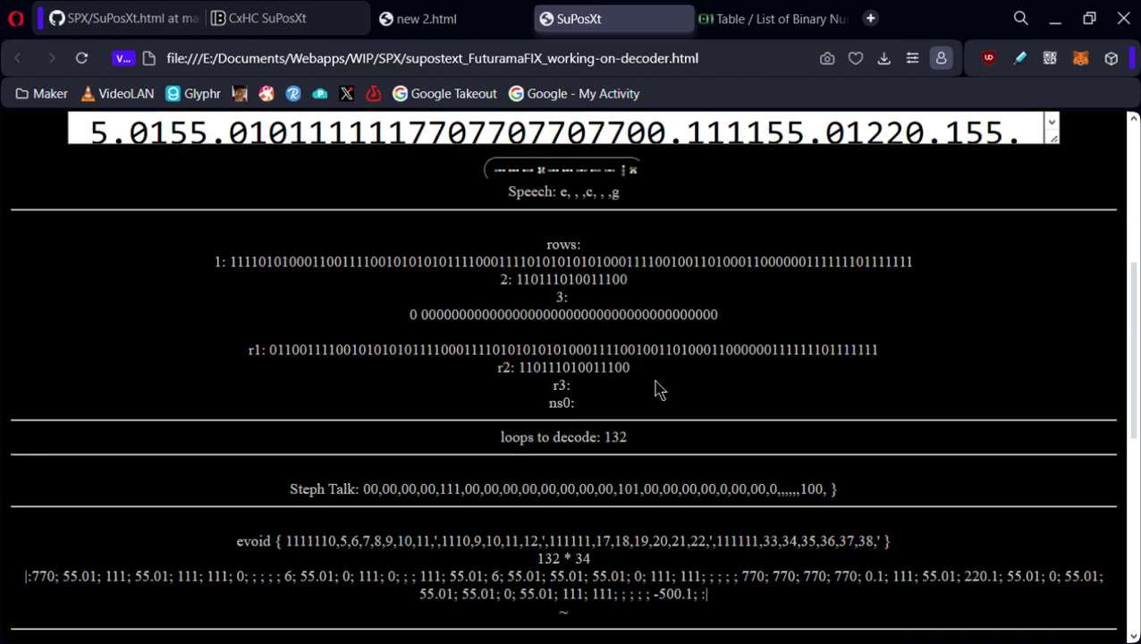
pyautogui.scroll(1, 656, 387)
pyautogui.click(495, 205)
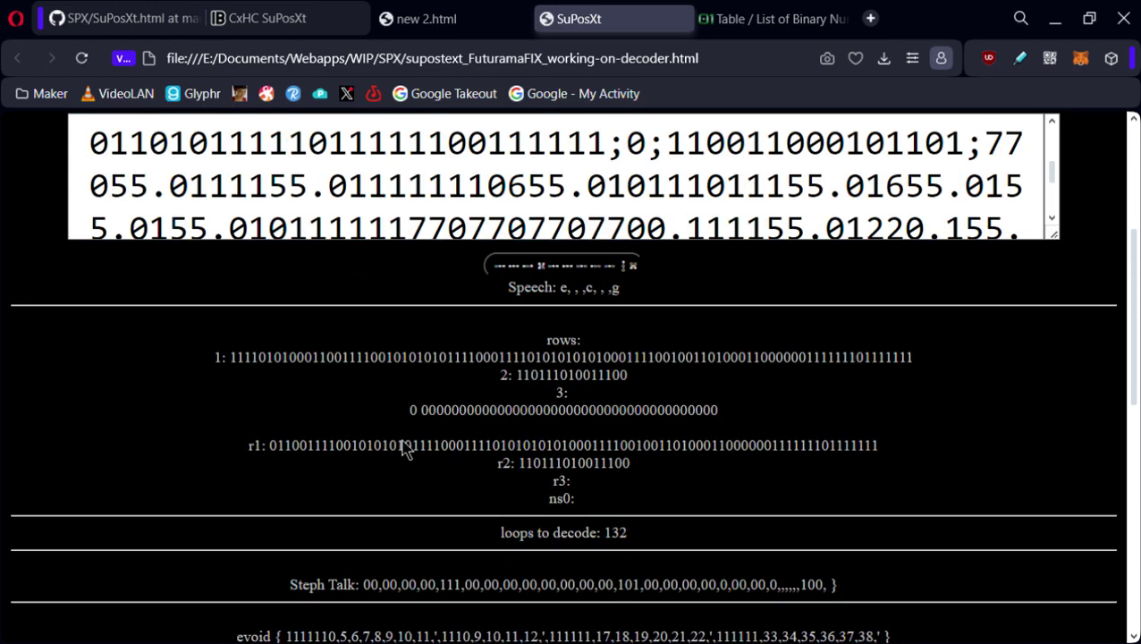
pyautogui.scroll(1, 699, 182)
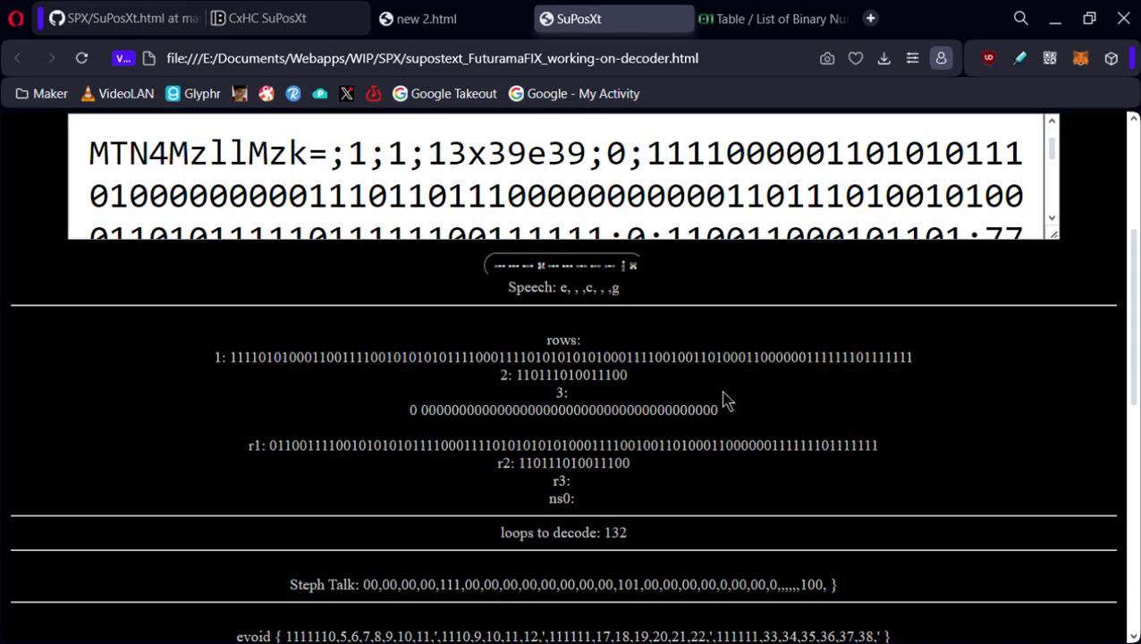
pyautogui.scroll(-1, 726, 401)
pyautogui.scroll(-1, 726, 400)
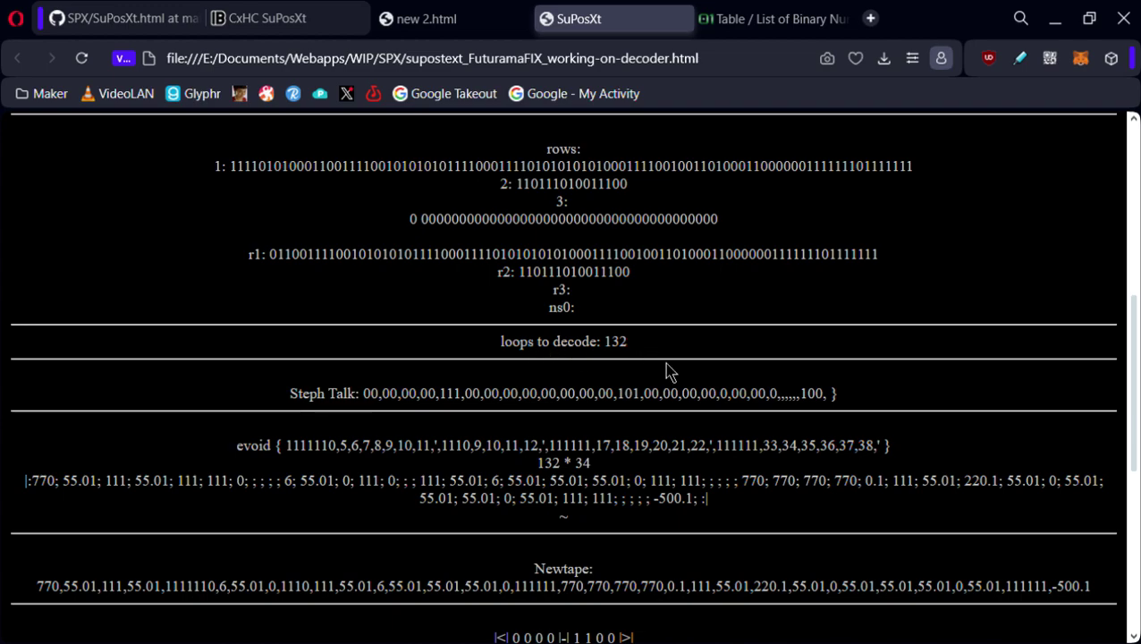
pyautogui.scroll(-1, 626, 378)
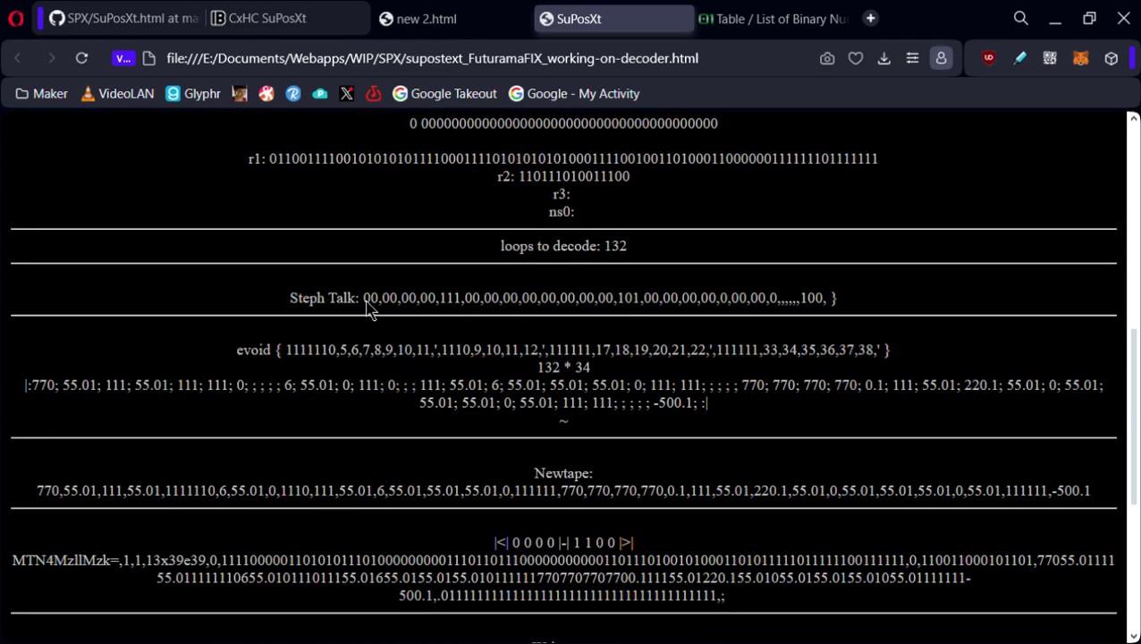
pyautogui.moveTo(365, 300); pyautogui.dragTo(800, 322)
pyautogui.click(790, 303)
pyautogui.moveTo(285, 355); pyautogui.dragTo(700, 356)
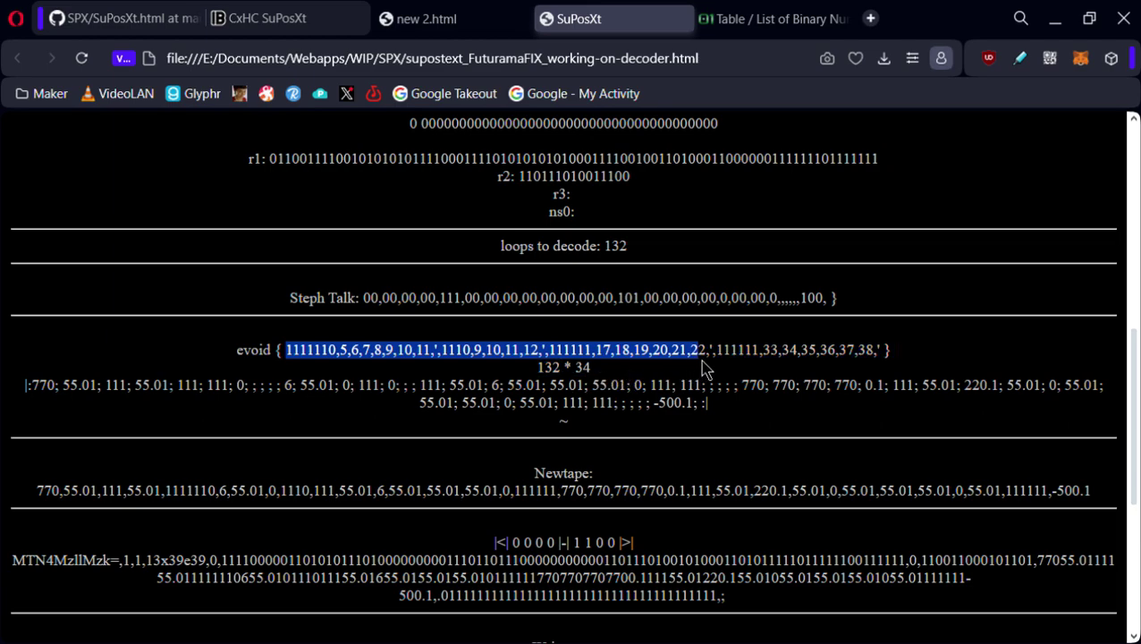
pyautogui.click(348, 357)
pyautogui.moveTo(290, 356); pyautogui.dragTo(876, 358)
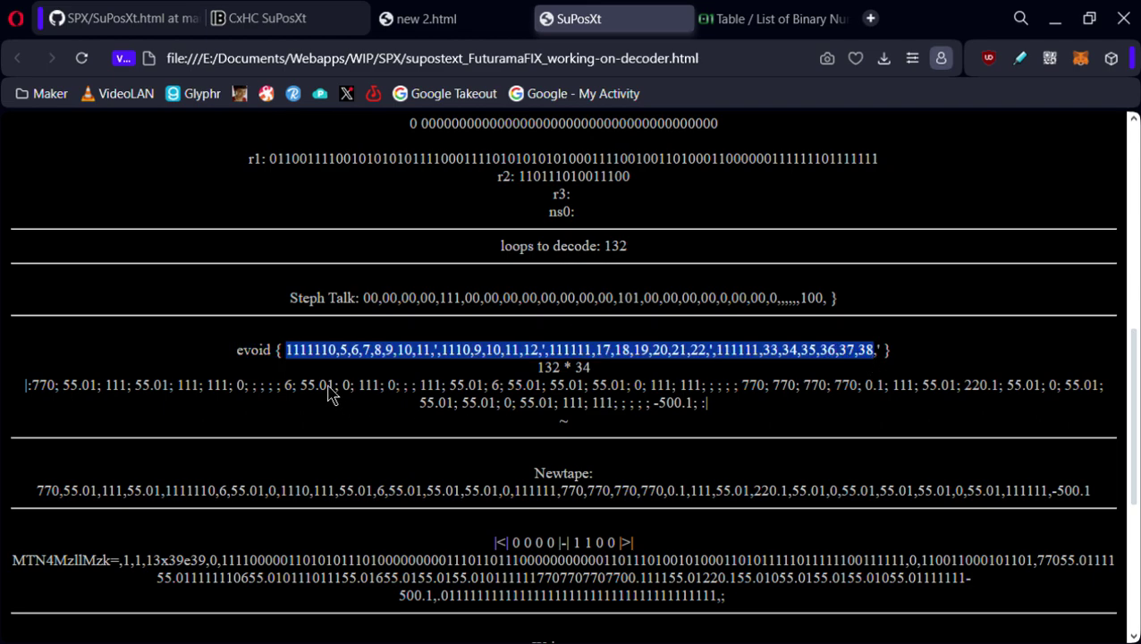
pyautogui.click(307, 362)
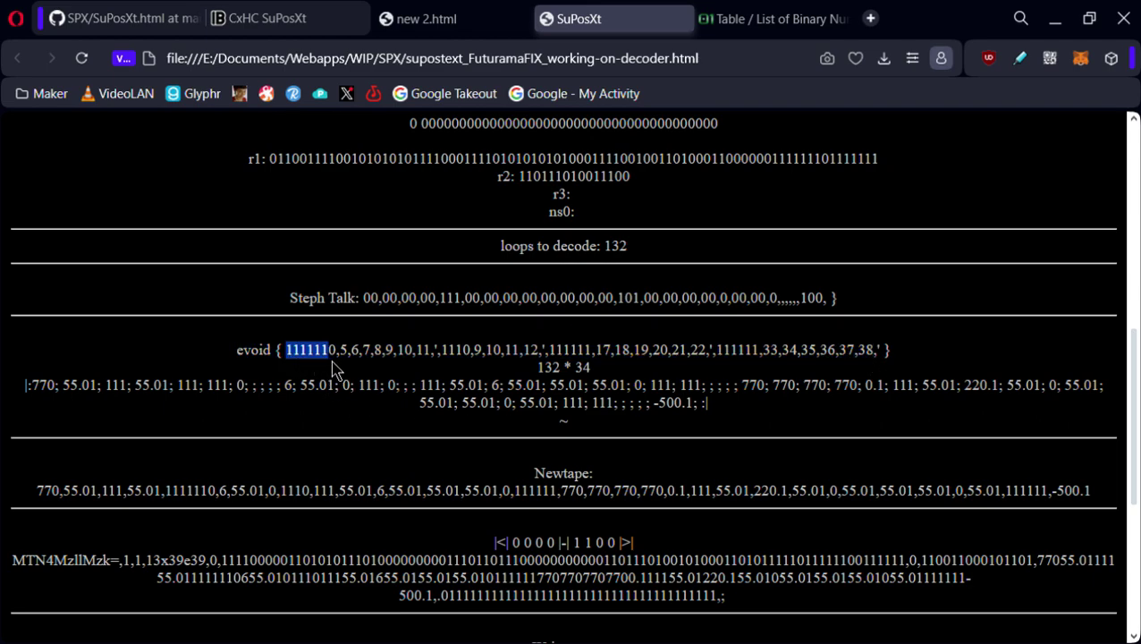
pyautogui.moveTo(330, 360); pyautogui.dragTo(339, 366)
pyautogui.click(313, 356)
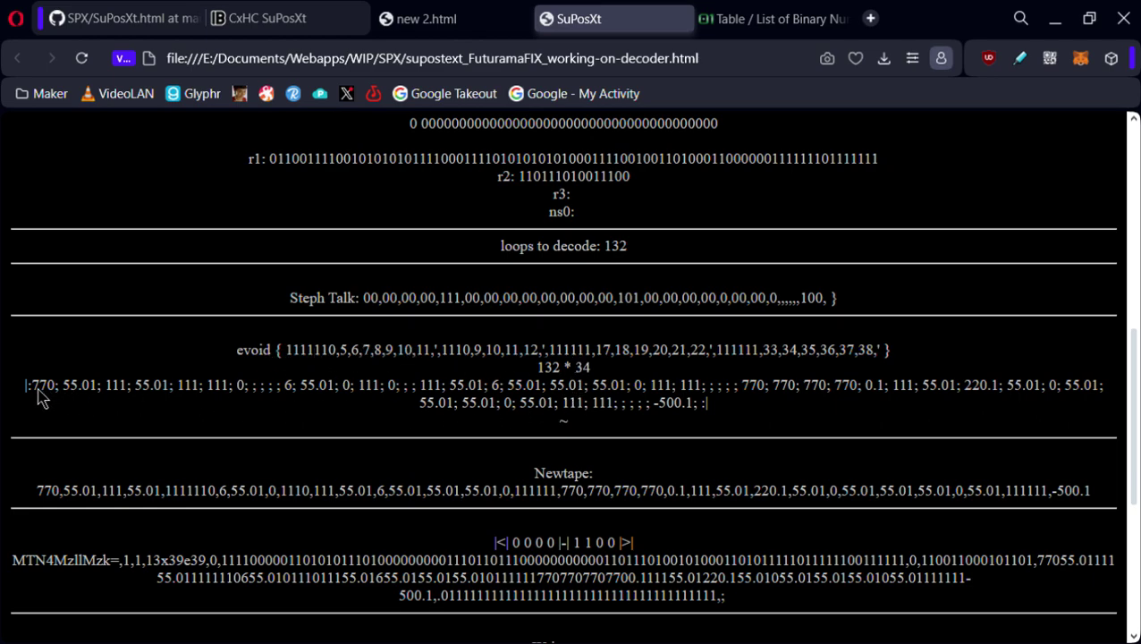
pyautogui.moveTo(32, 386); pyautogui.dragTo(710, 410)
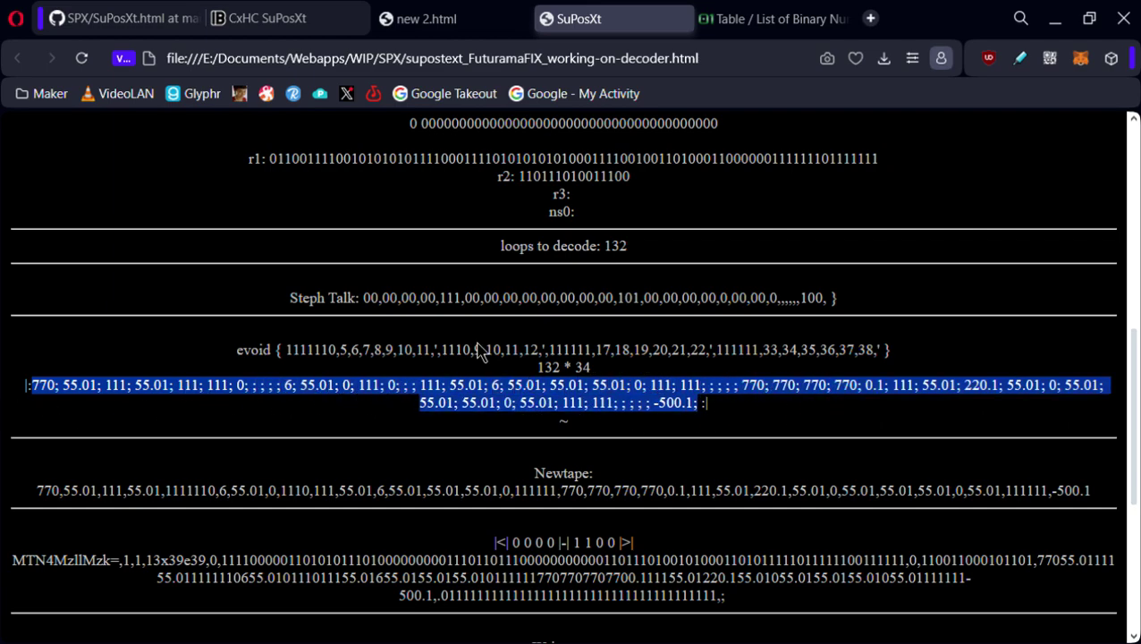
# Highlight the entire Newtape number line under Writetape
pyautogui.scroll(-2, 474, 345)
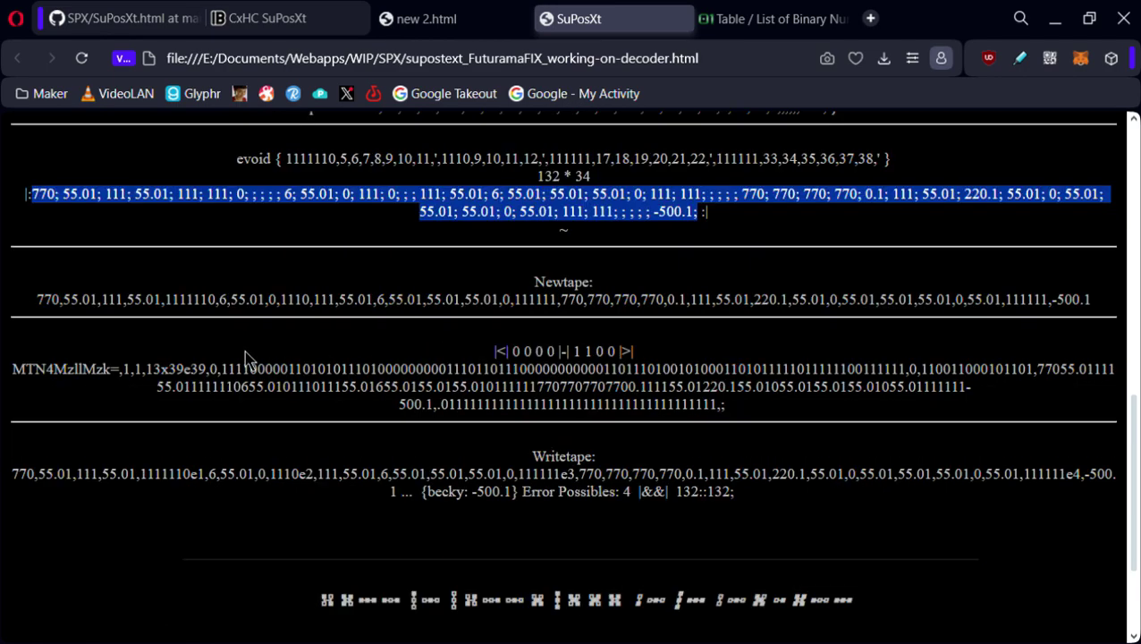
pyautogui.click(39, 312)
pyautogui.moveTo(39, 311); pyautogui.dragTo(1093, 306)
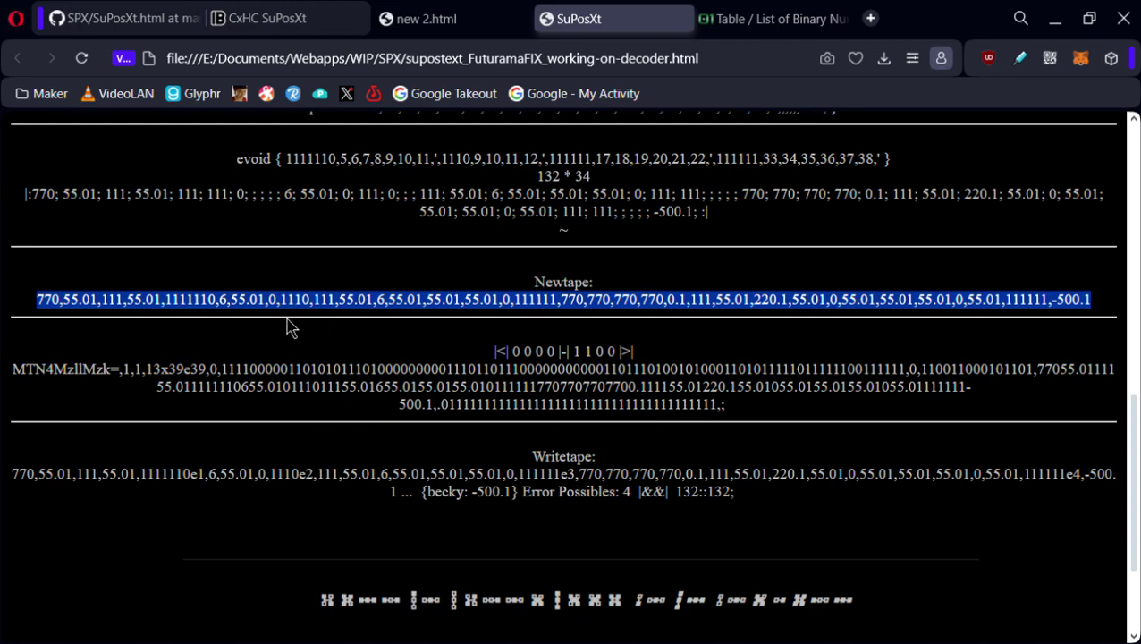
# Highlight the |<| 0000 |-| 1100 |>| marker line, then bring up the binary numbers table
pyautogui.scroll(3, 434, 318)
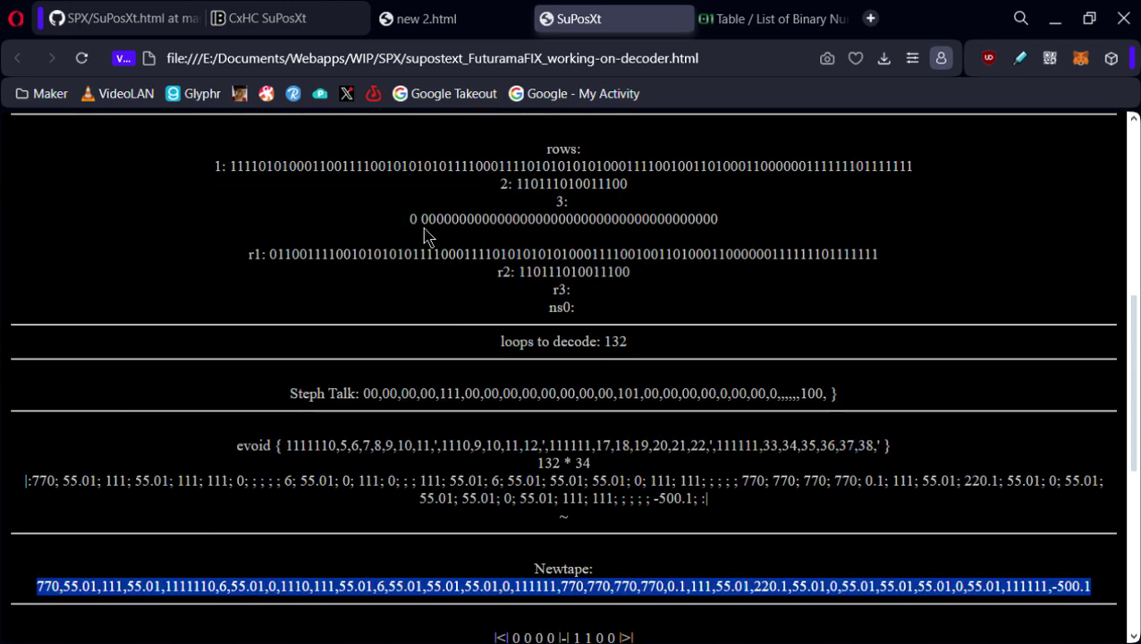
pyautogui.scroll(1, 426, 234)
pyautogui.moveTo(634, 201); pyautogui.dragTo(551, 212)
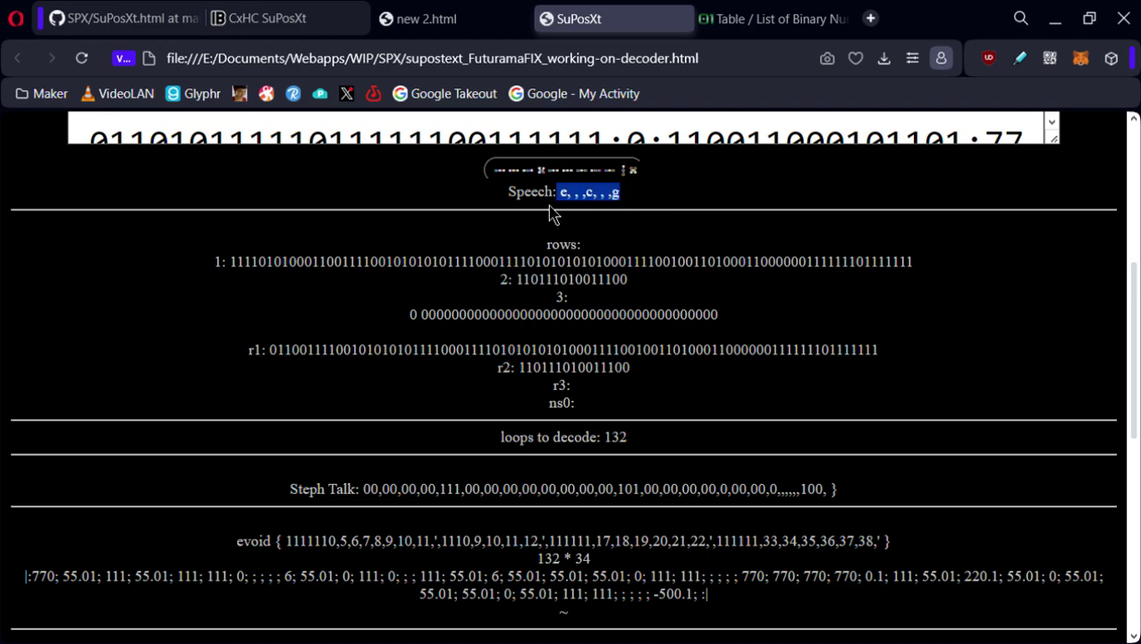
pyautogui.scroll(-4, 430, 260)
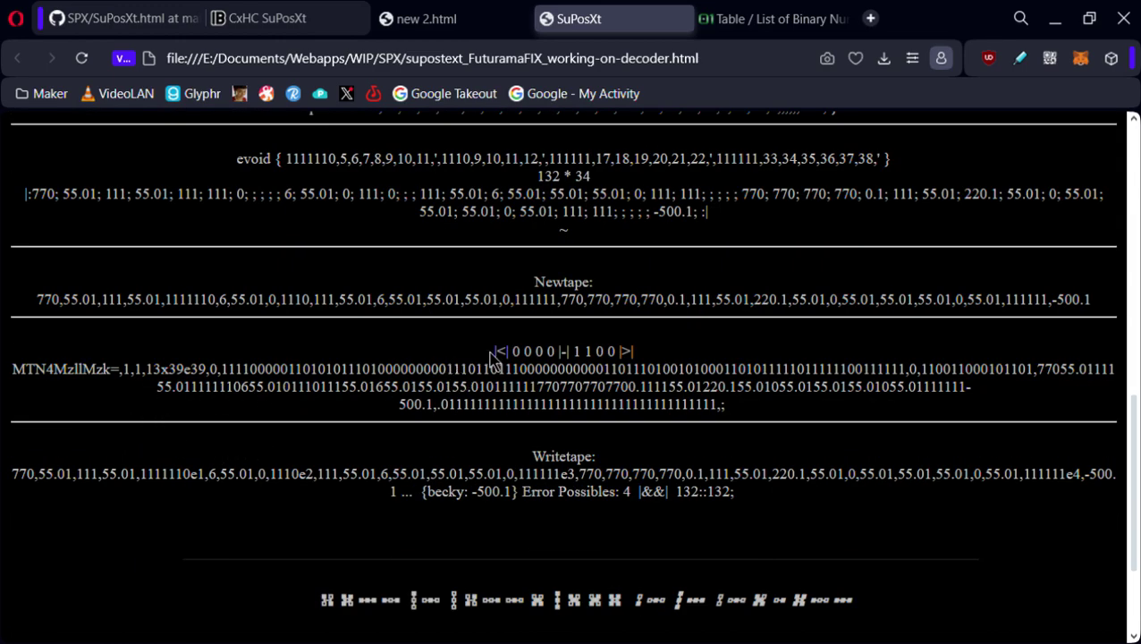
pyautogui.moveTo(491, 357); pyautogui.dragTo(633, 357)
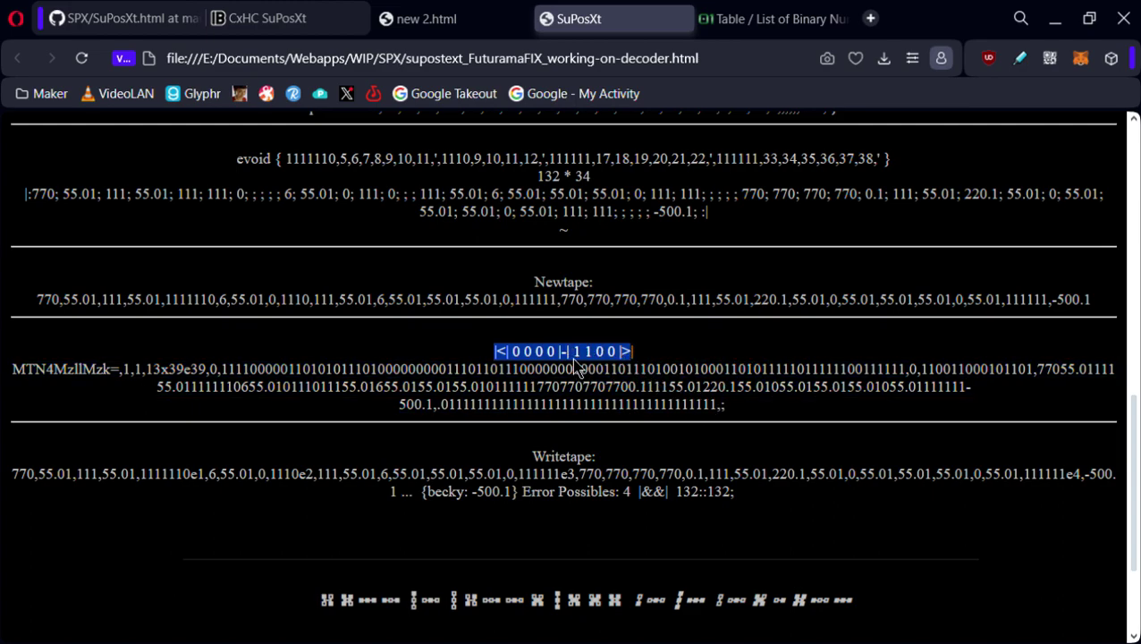
pyautogui.click(774, 18)
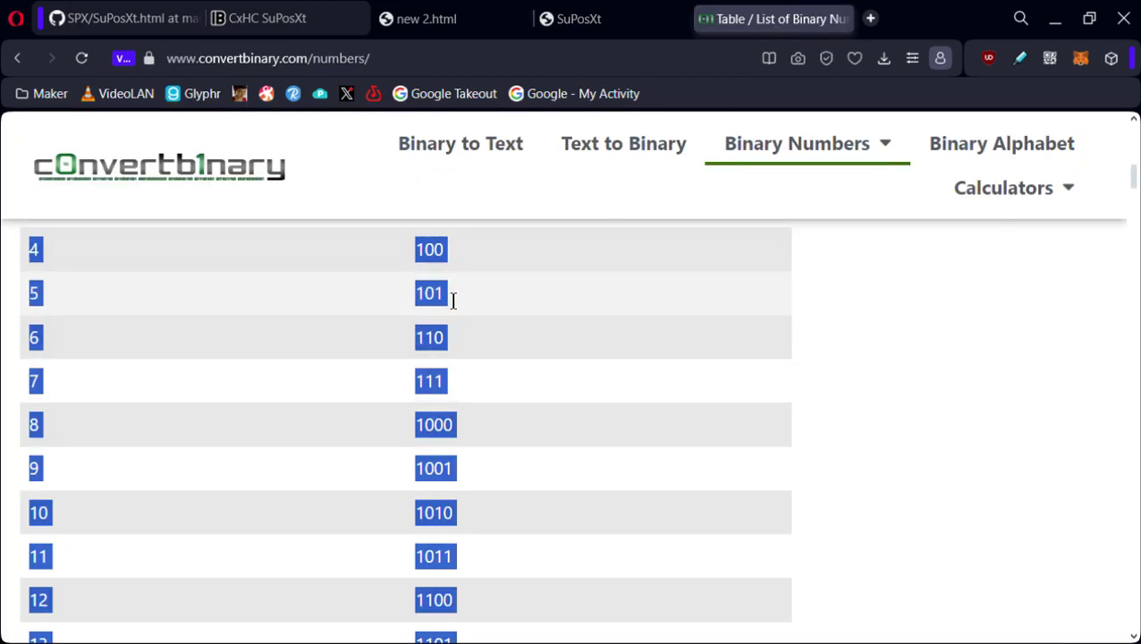
# Trim the binary table selection to end at 12 (1100) and return to SuPosXt
pyautogui.scroll(-1, 459, 522)
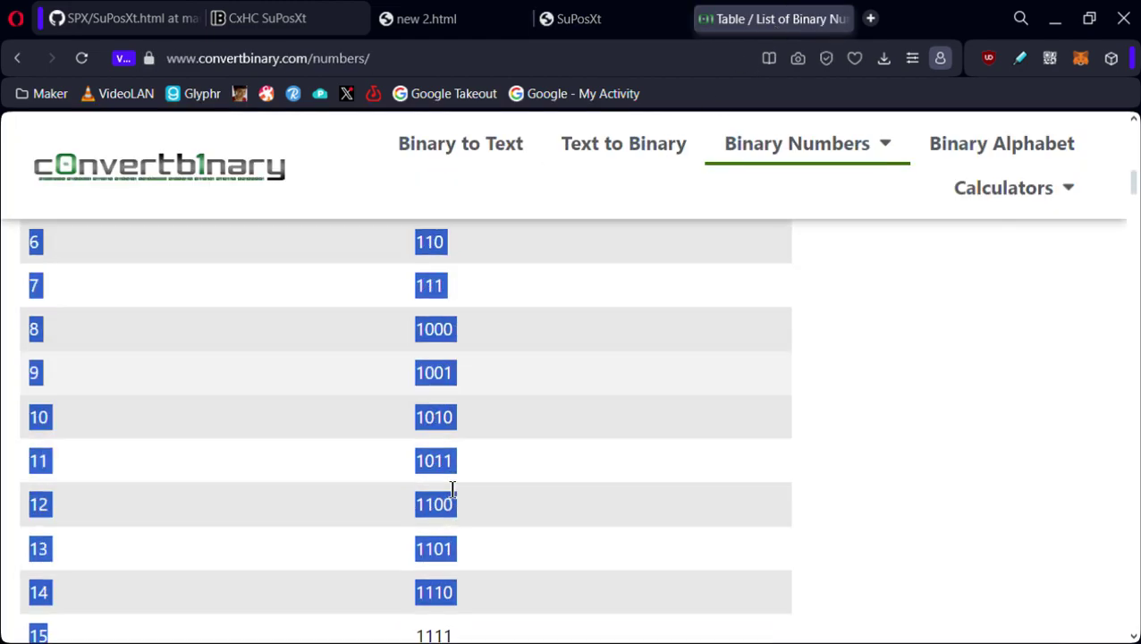
pyautogui.keyDown('shift'); pyautogui.click(47, 507); pyautogui.keyUp('shift')
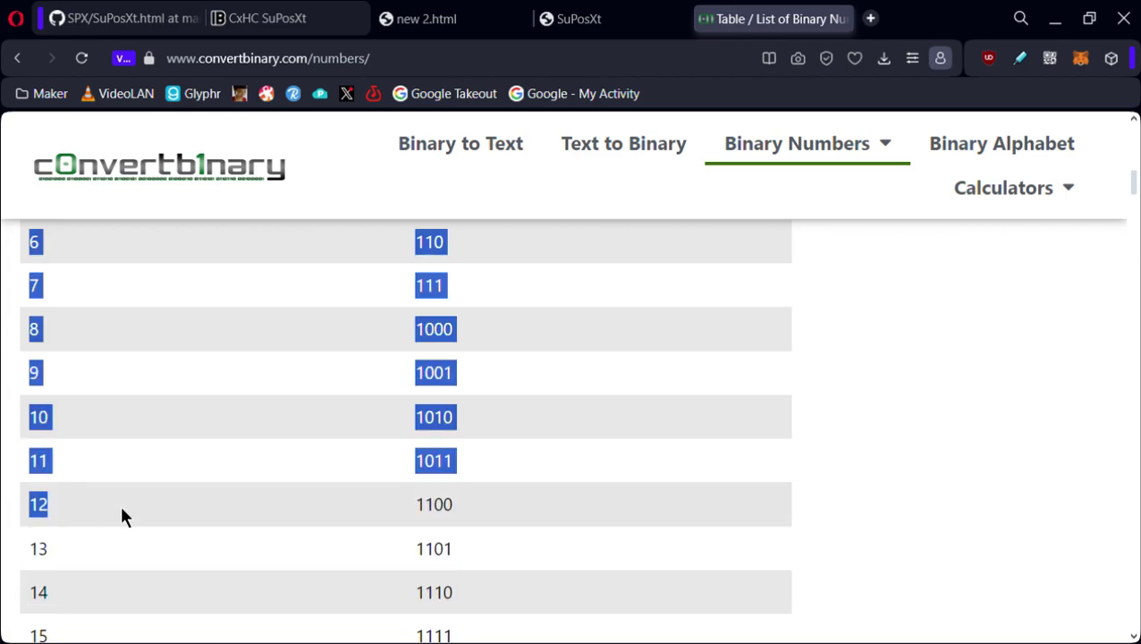
pyautogui.click(615, 20)
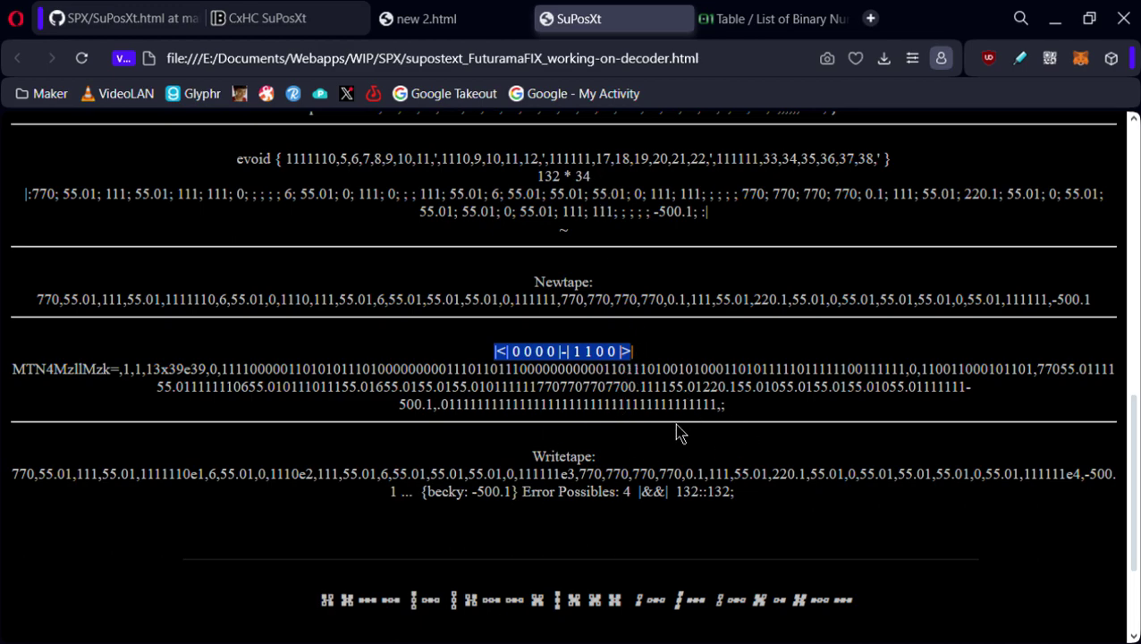
pyautogui.click(626, 358)
pyautogui.moveTo(575, 358); pyautogui.dragTo(617, 357)
pyautogui.moveTo(514, 358); pyautogui.dragTo(620, 361)
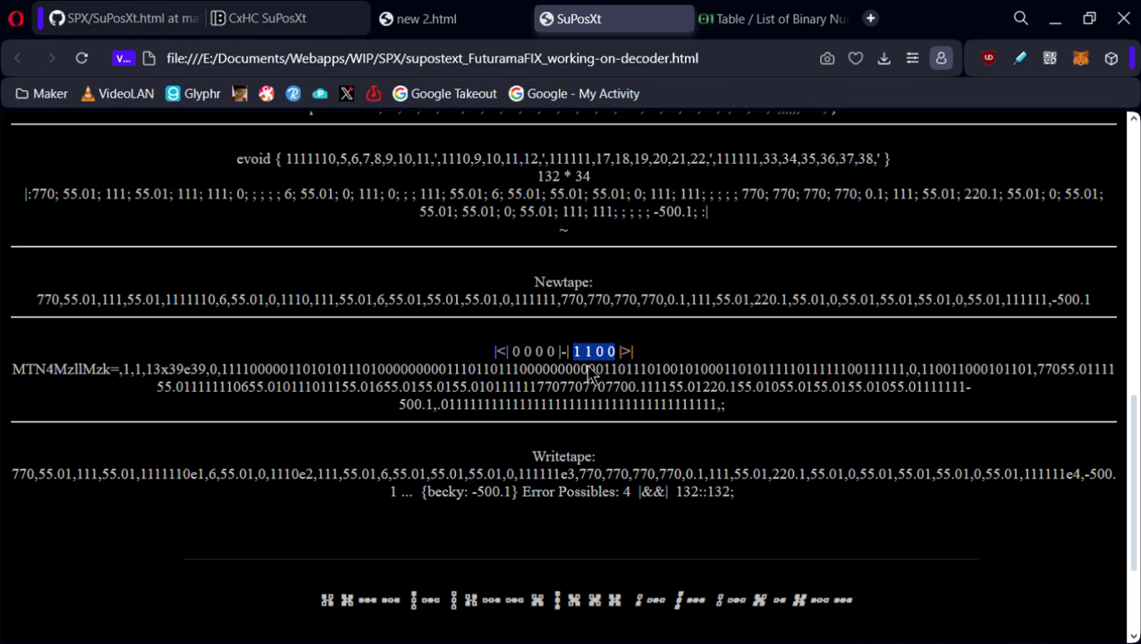
pyautogui.click(511, 356)
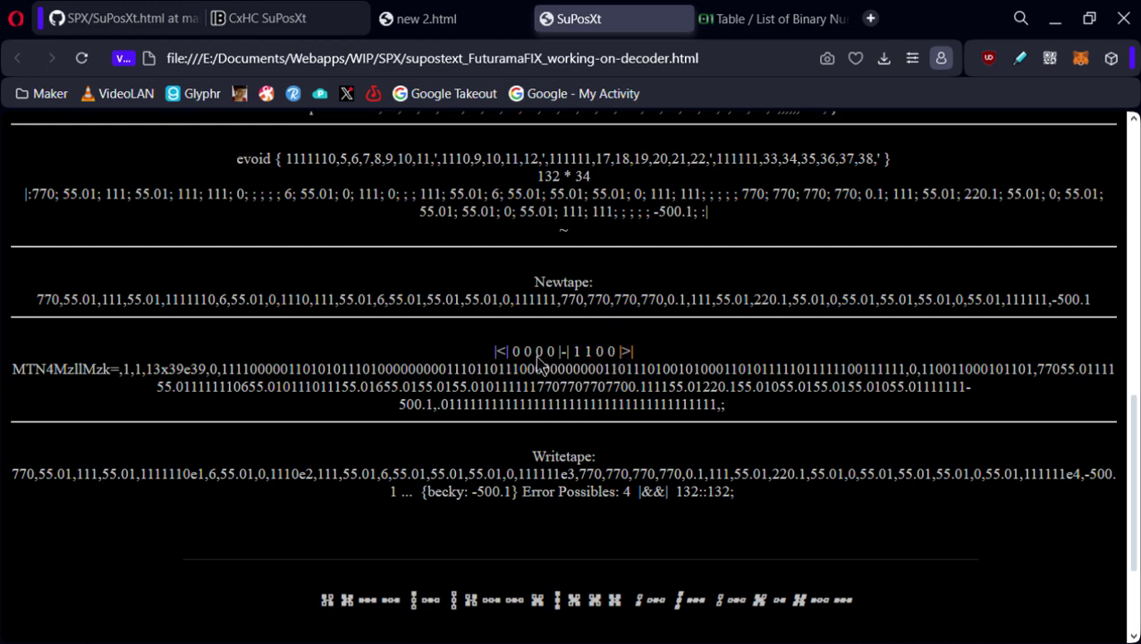
pyautogui.moveTo(513, 358); pyautogui.dragTo(556, 367)
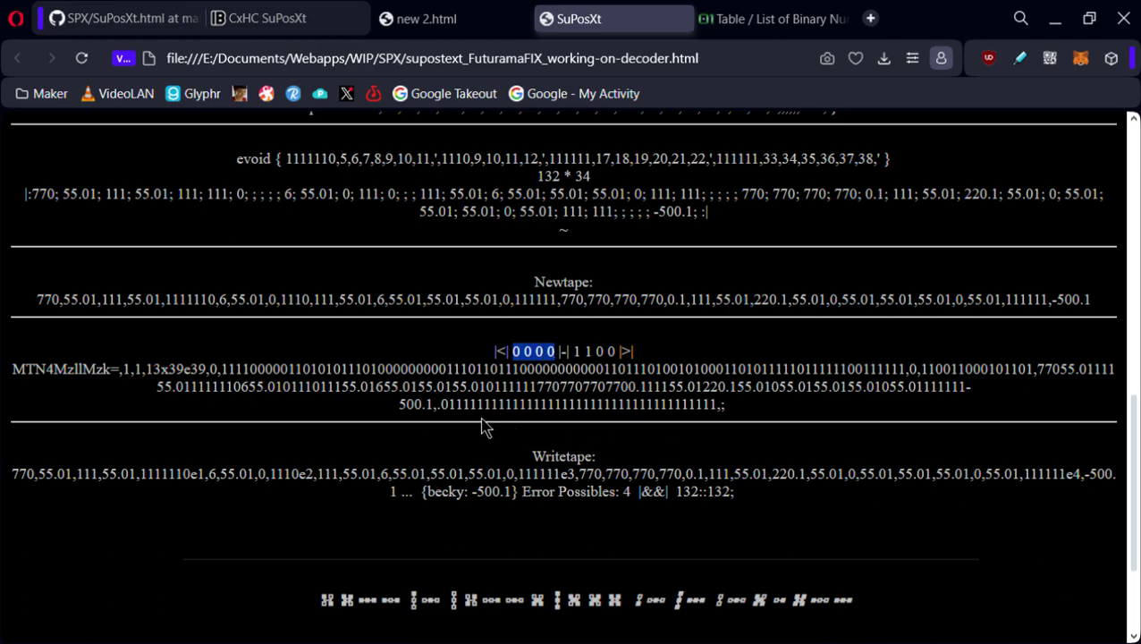
pyautogui.moveTo(436, 404); pyautogui.dragTo(720, 414)
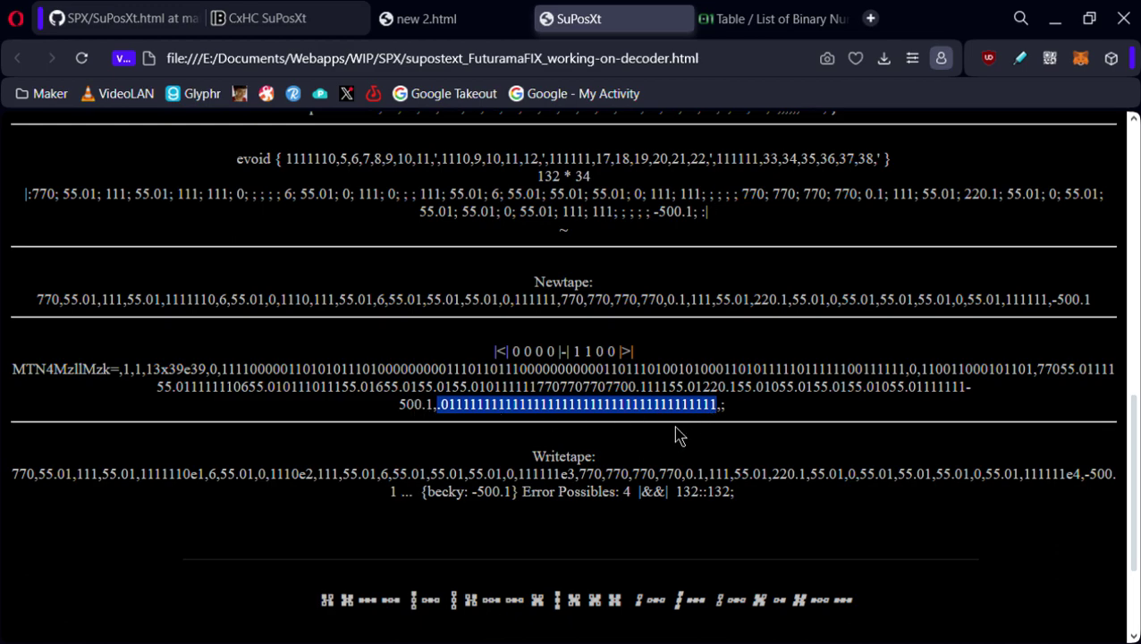
pyautogui.scroll(-1, 697, 418)
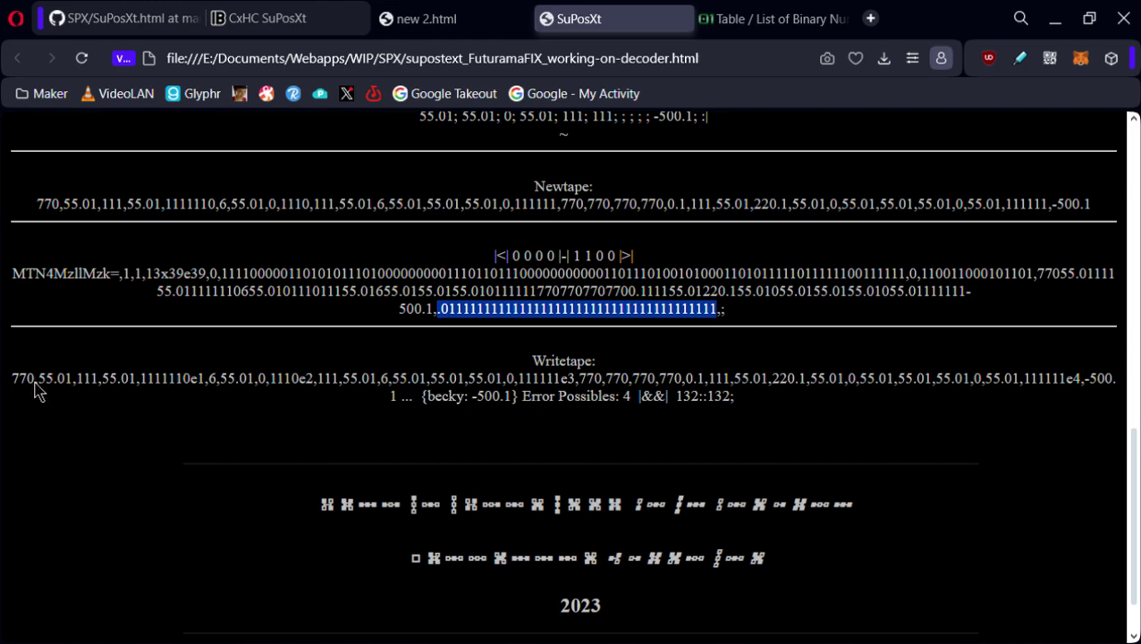
pyautogui.moveTo(9, 383); pyautogui.dragTo(1080, 394)
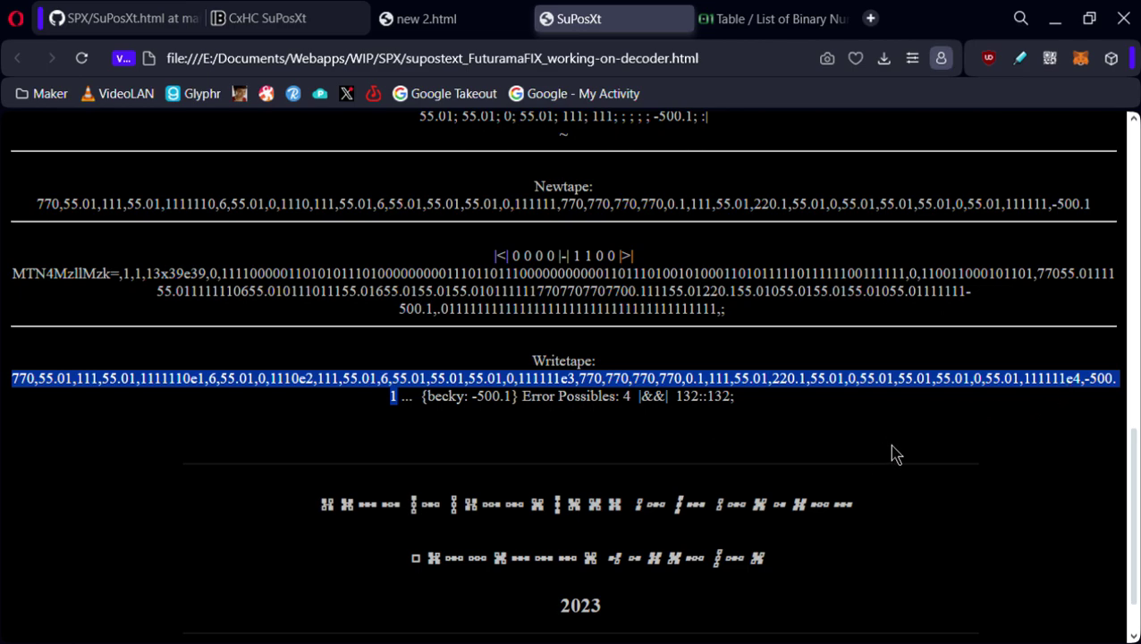
pyautogui.click(508, 421)
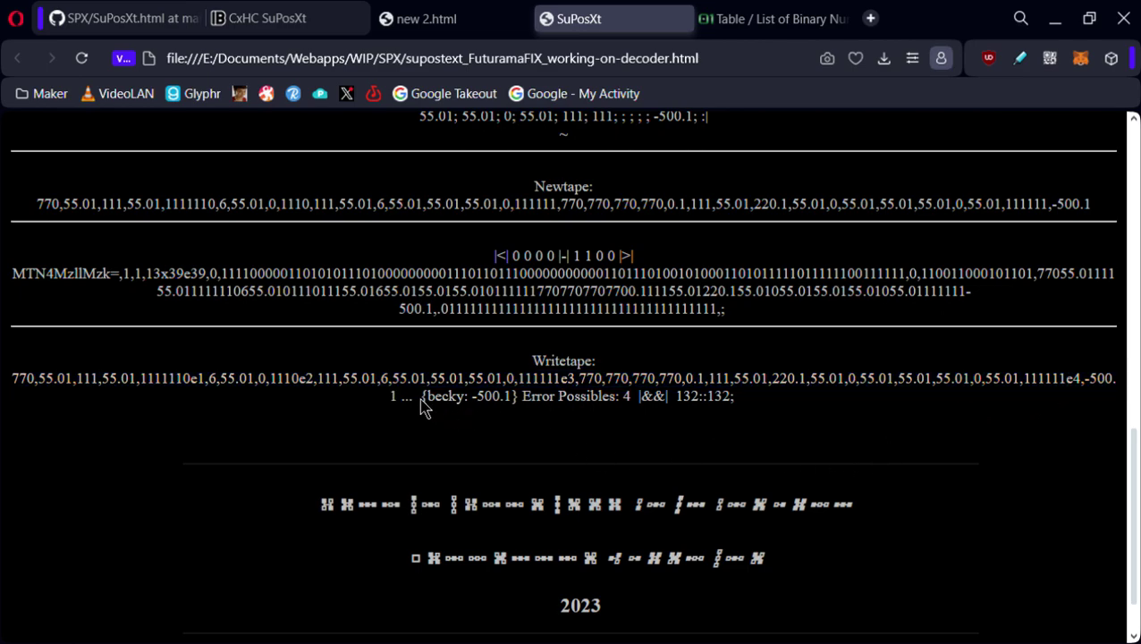
pyautogui.moveTo(425, 398); pyautogui.dragTo(516, 407)
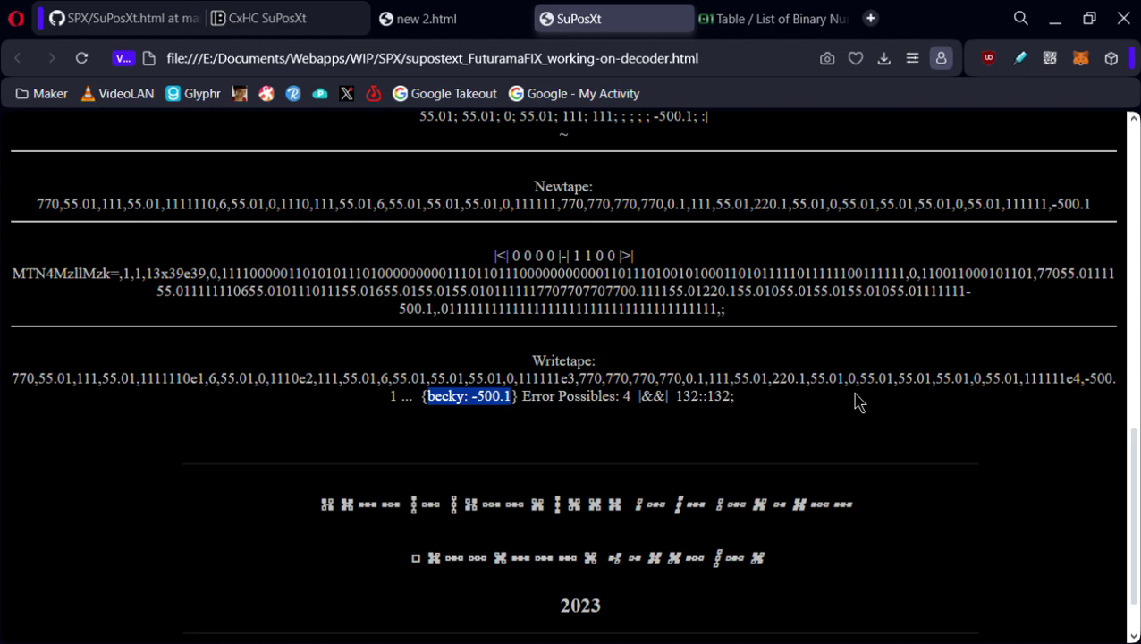
pyautogui.moveTo(1084, 379); pyautogui.dragTo(394, 404)
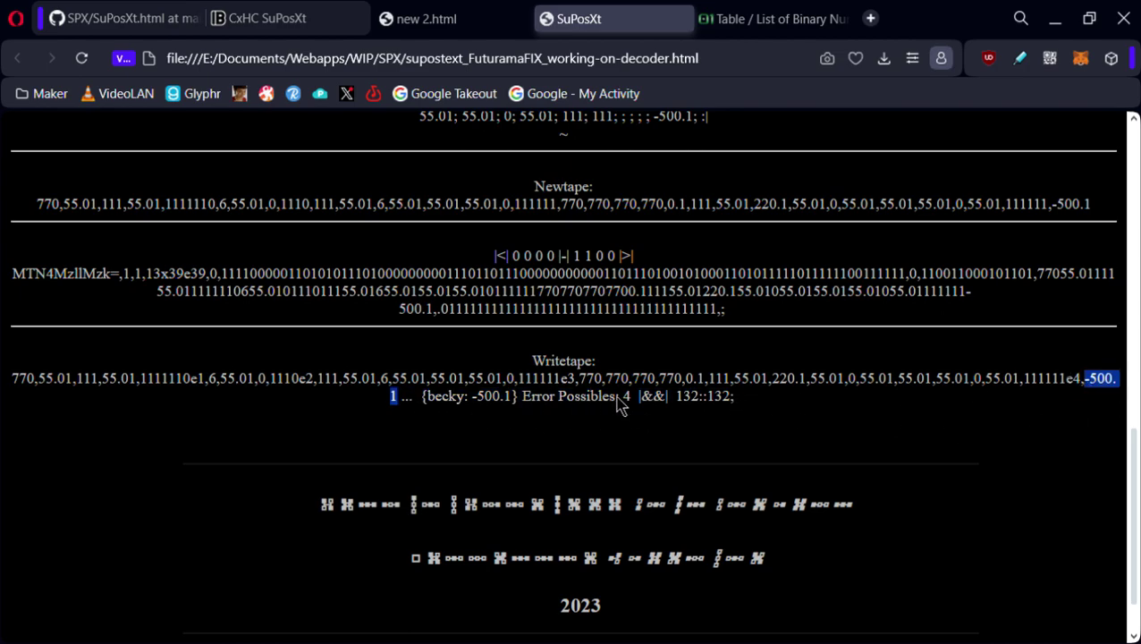
pyautogui.moveTo(617, 399); pyautogui.dragTo(699, 405)
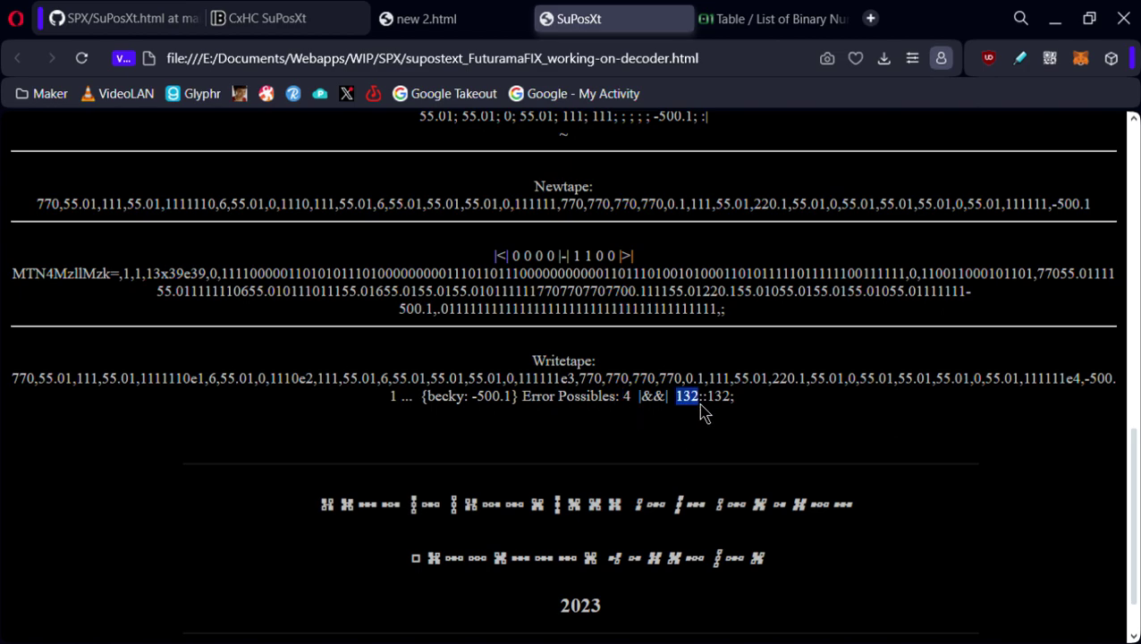
pyautogui.moveTo(708, 413); pyautogui.dragTo(733, 413)
pyautogui.moveTo(733, 413)
pyautogui.mouseDown()
pyautogui.moveTo(723, 391)
pyautogui.moveTo(726, 407)
pyautogui.mouseUp()
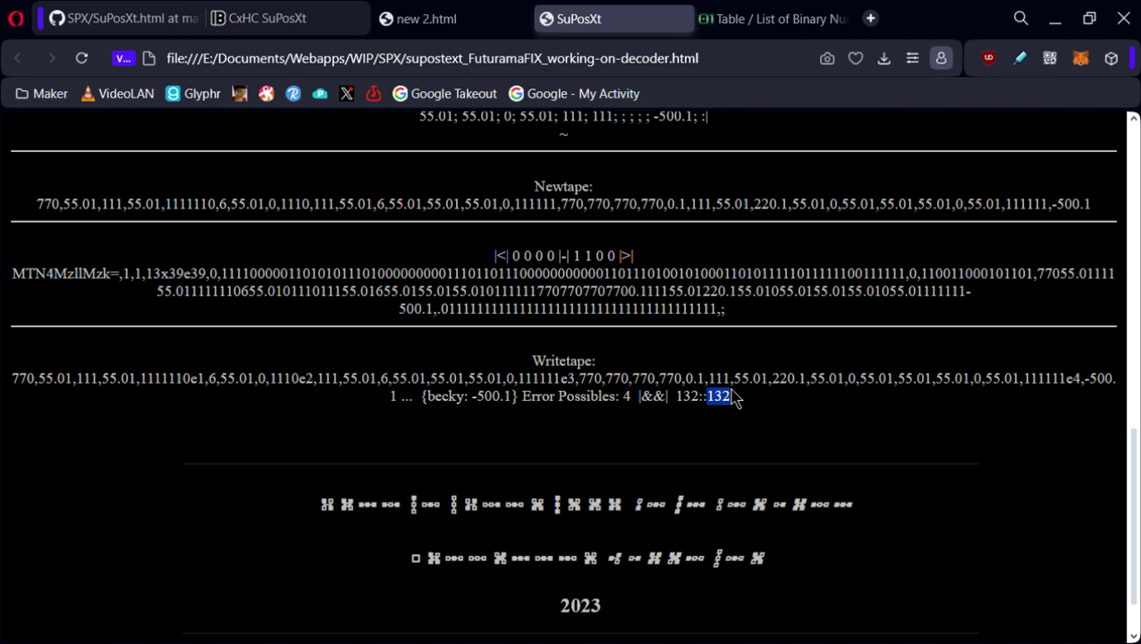
pyautogui.scroll(2, 721, 404)
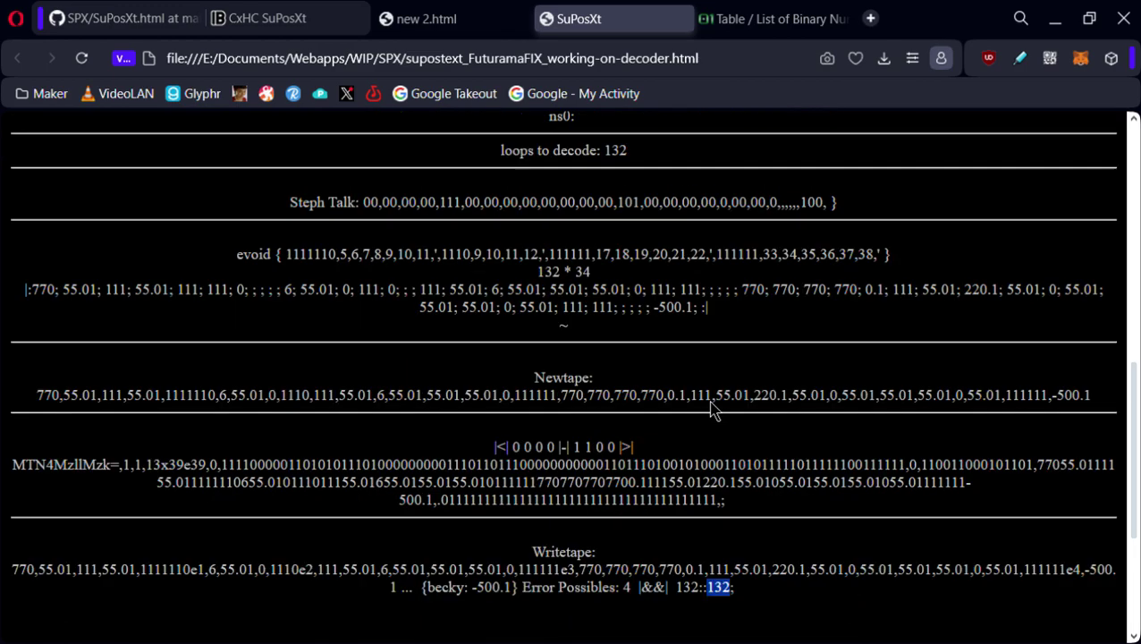
pyautogui.moveTo(613, 311); pyautogui.dragTo(651, 313)
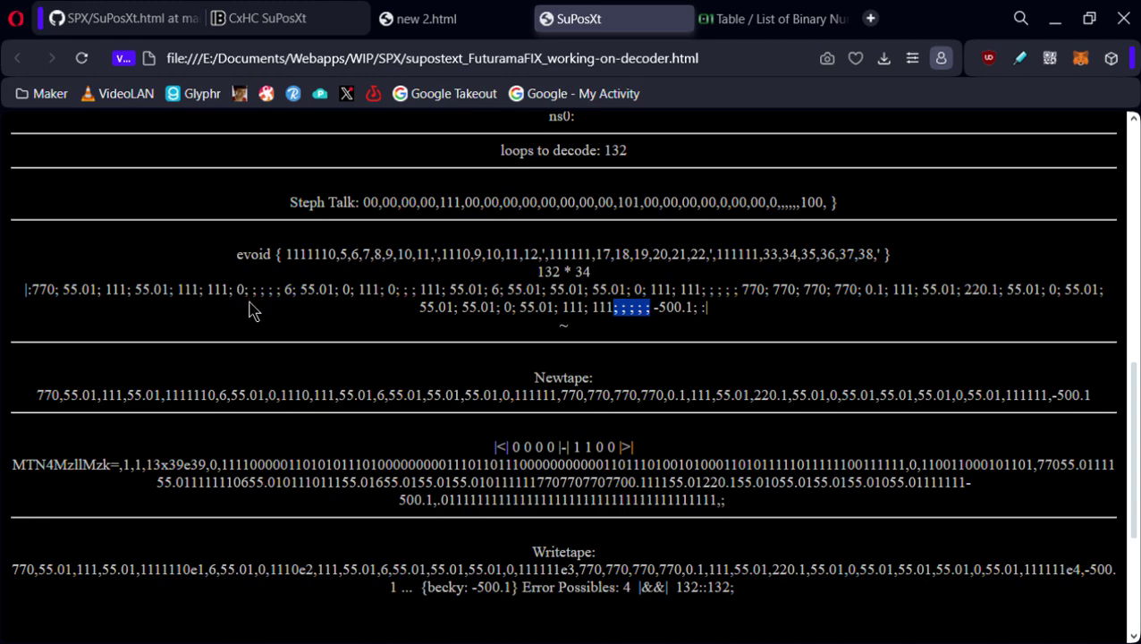
pyautogui.click(638, 324)
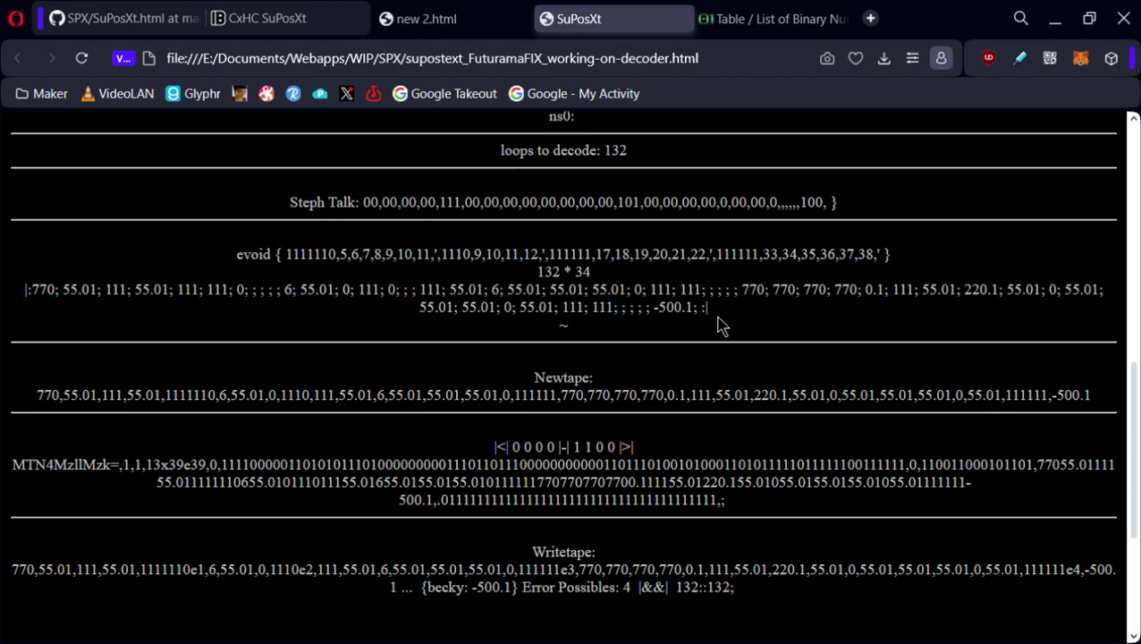
pyautogui.scroll(-2, 721, 323)
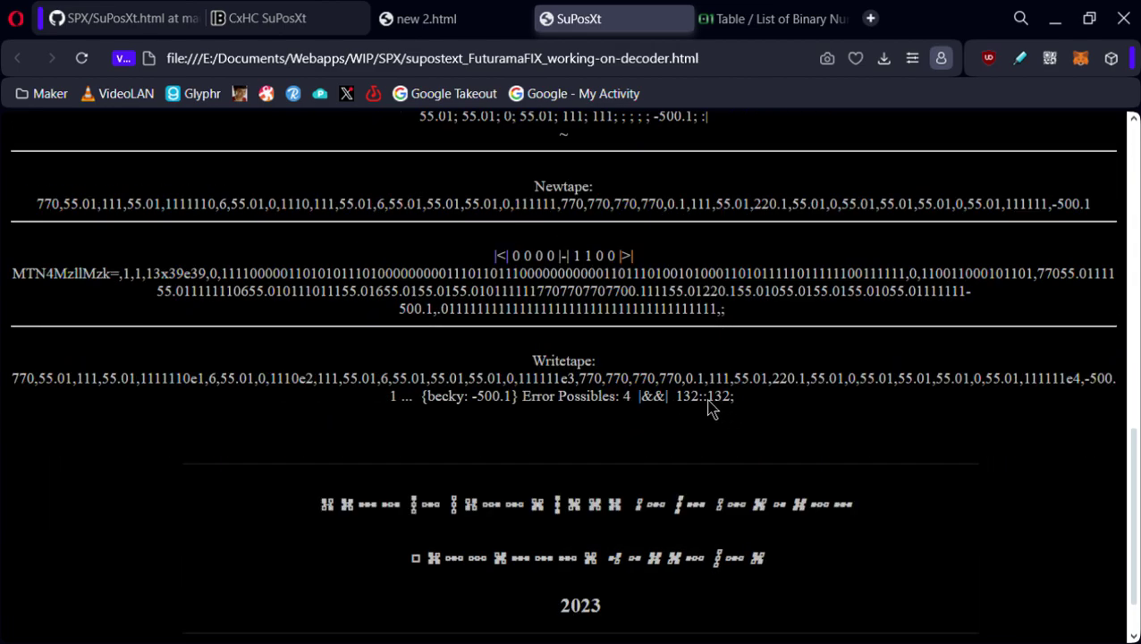
pyautogui.scroll(2, 709, 407)
pyautogui.scroll(2, 709, 407)
pyautogui.scroll(5, 637, 364)
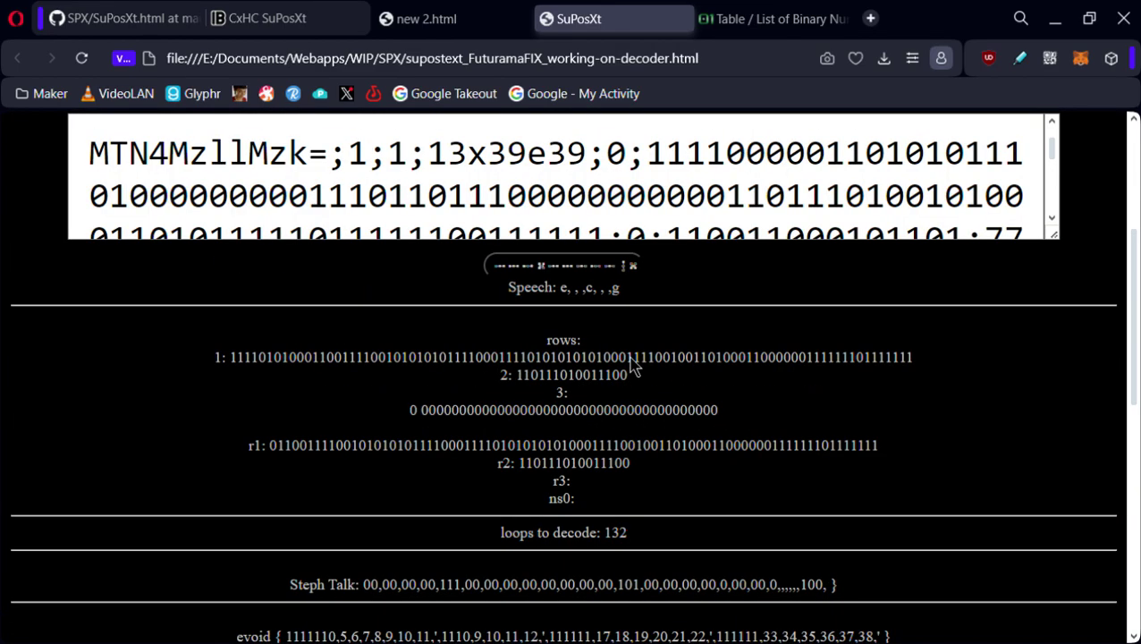
pyautogui.doubleClick(563, 268)
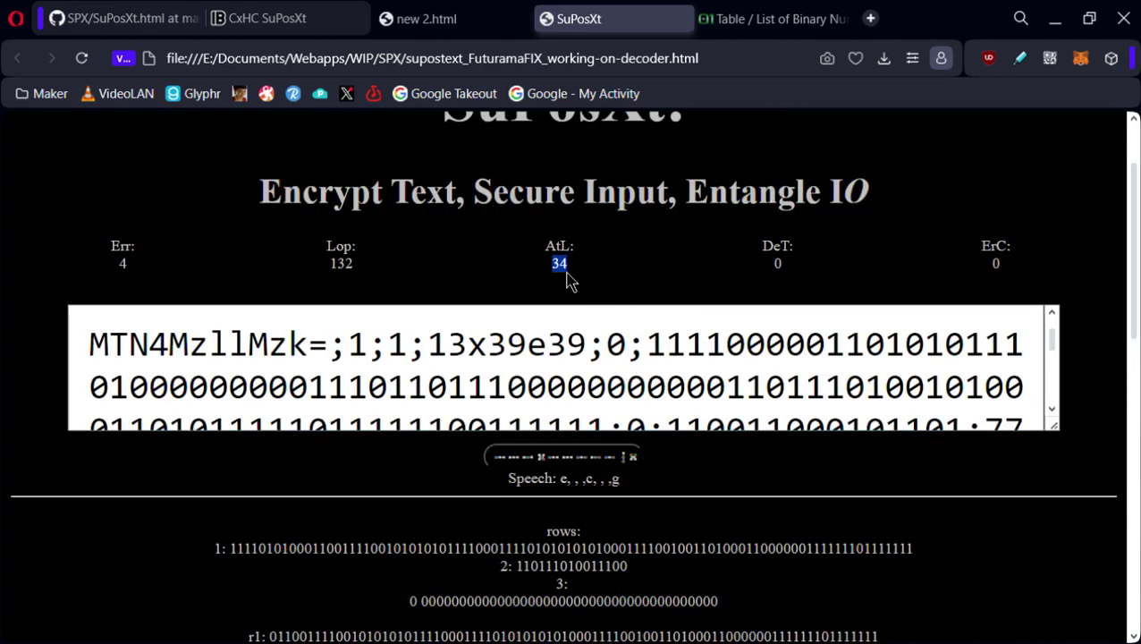
pyautogui.doubleClick(340, 264)
pyautogui.scroll(-4, 563, 375)
pyautogui.scroll(-2, 588, 466)
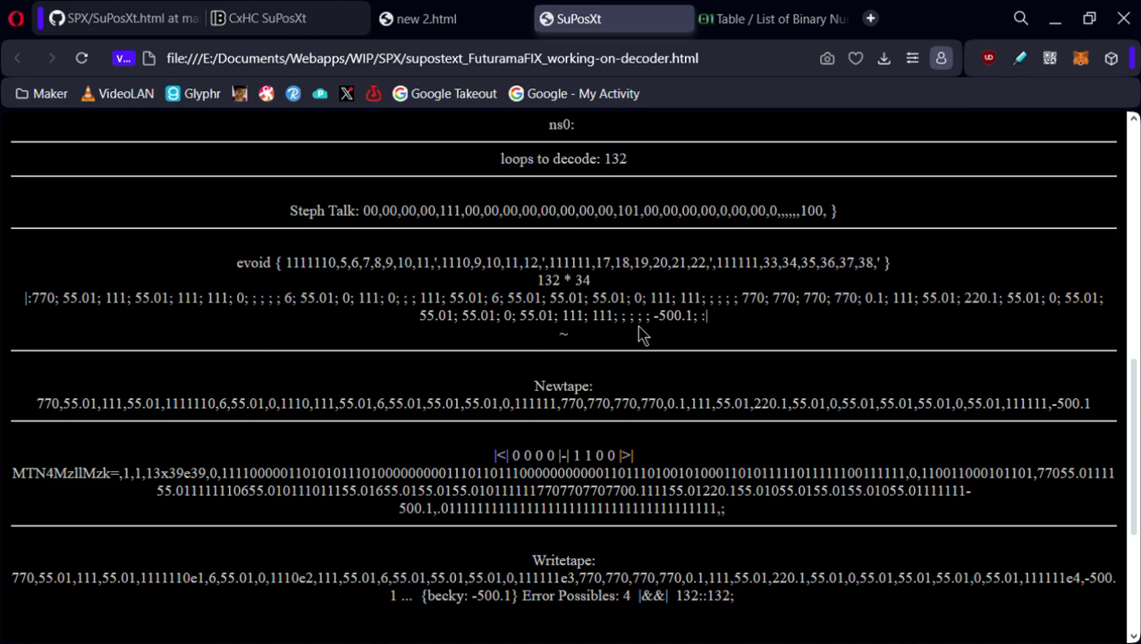
pyautogui.scroll(-2, 541, 398)
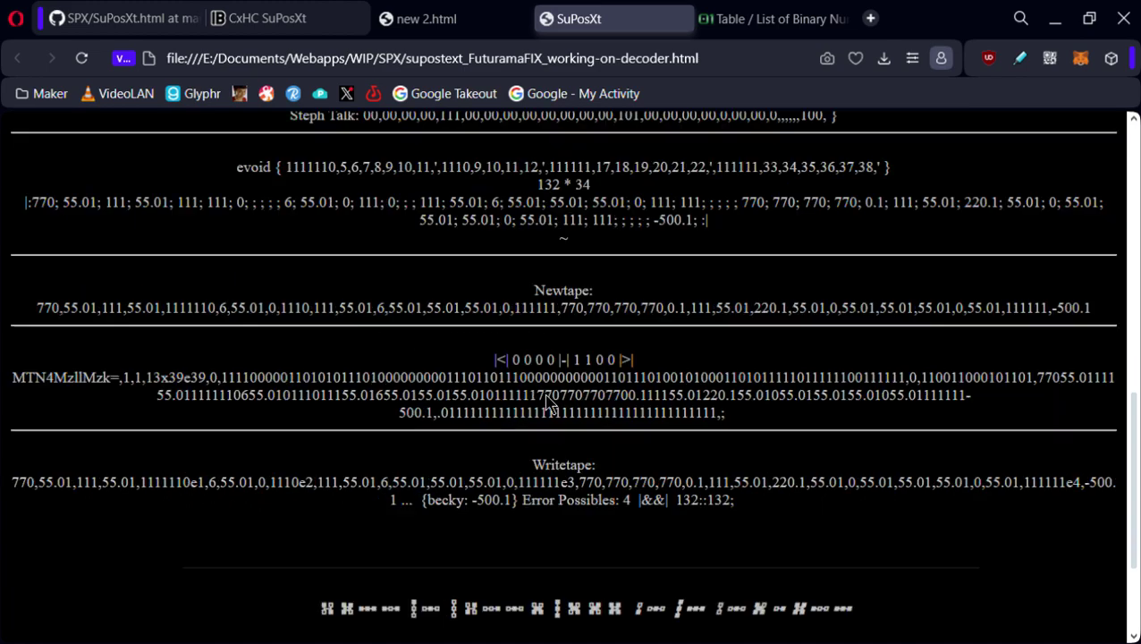
pyautogui.moveTo(727, 417); pyautogui.dragTo(707, 416)
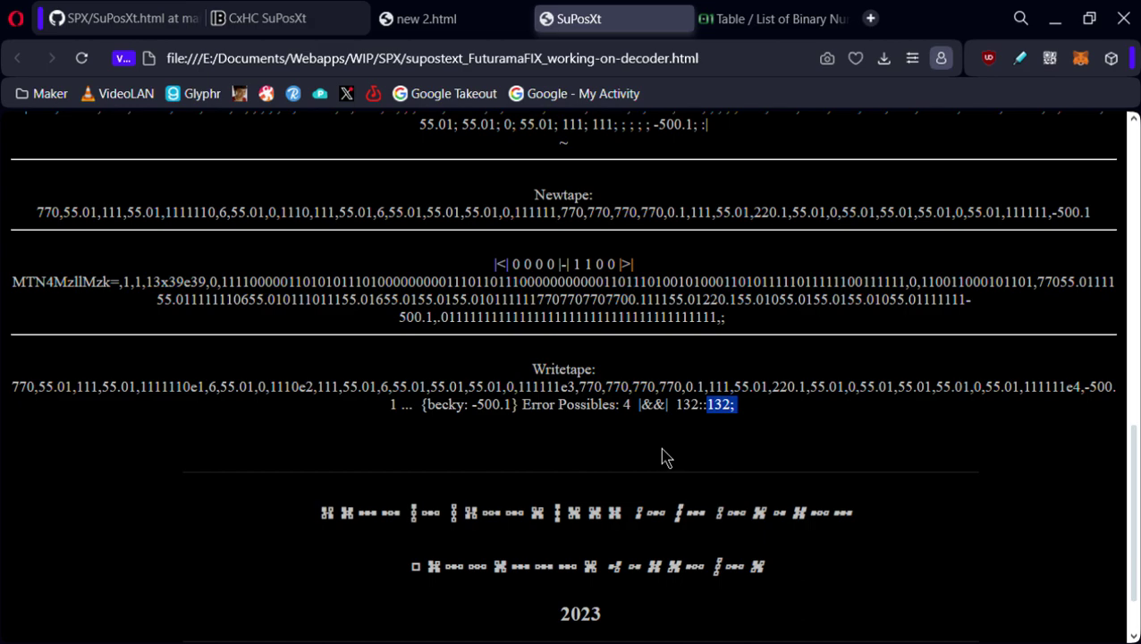
pyautogui.scroll(4, 412, 423)
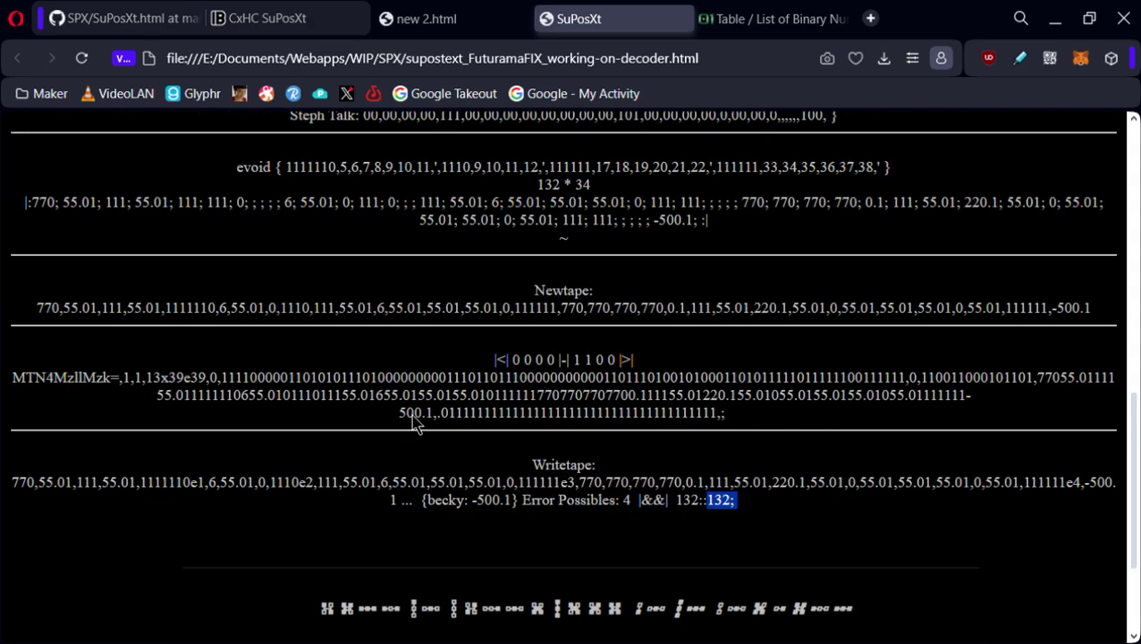
pyautogui.scroll(4, 429, 414)
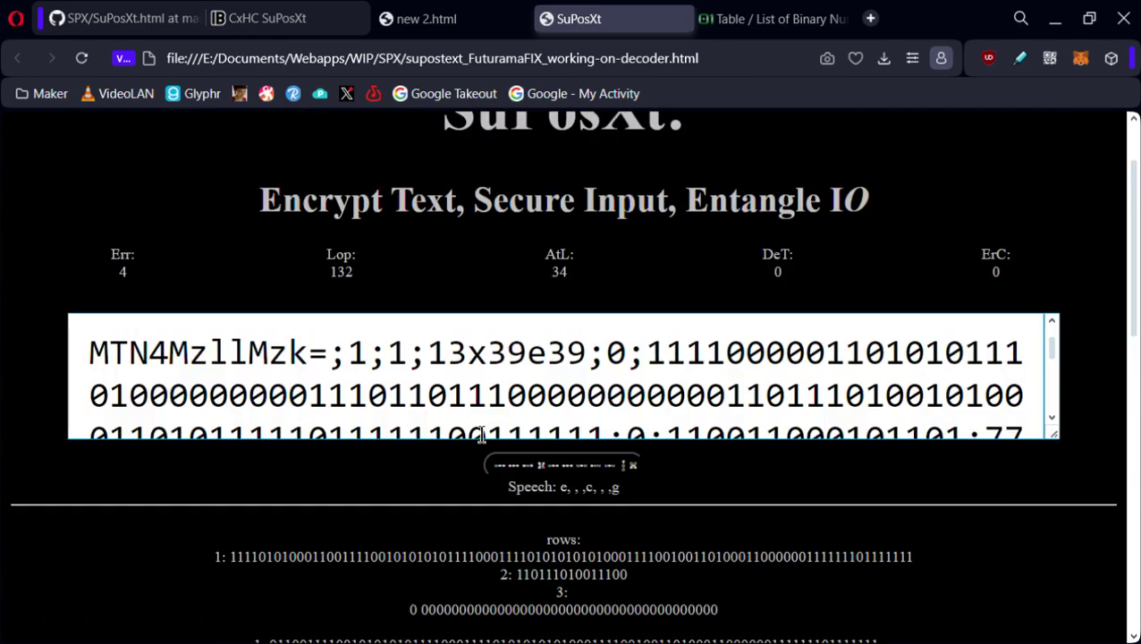
pyautogui.scroll(1, 505, 409)
pyautogui.scroll(1, 626, 291)
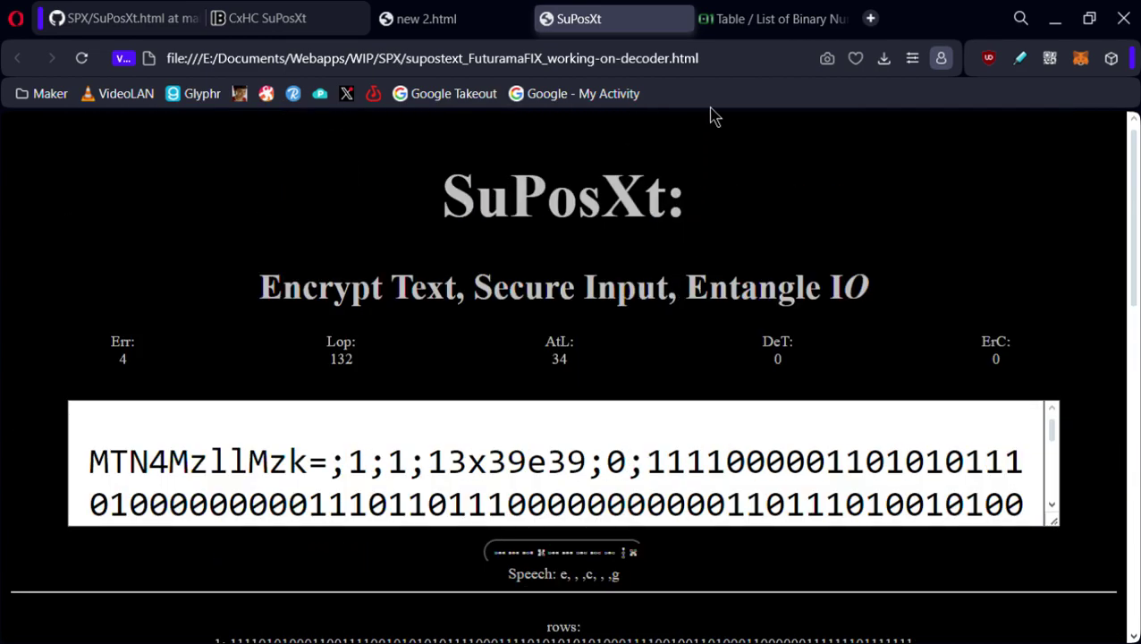
# Bring up GitHub's SuPosXt.html source, scroll through the code and back to line 1
pyautogui.click(121, 18)
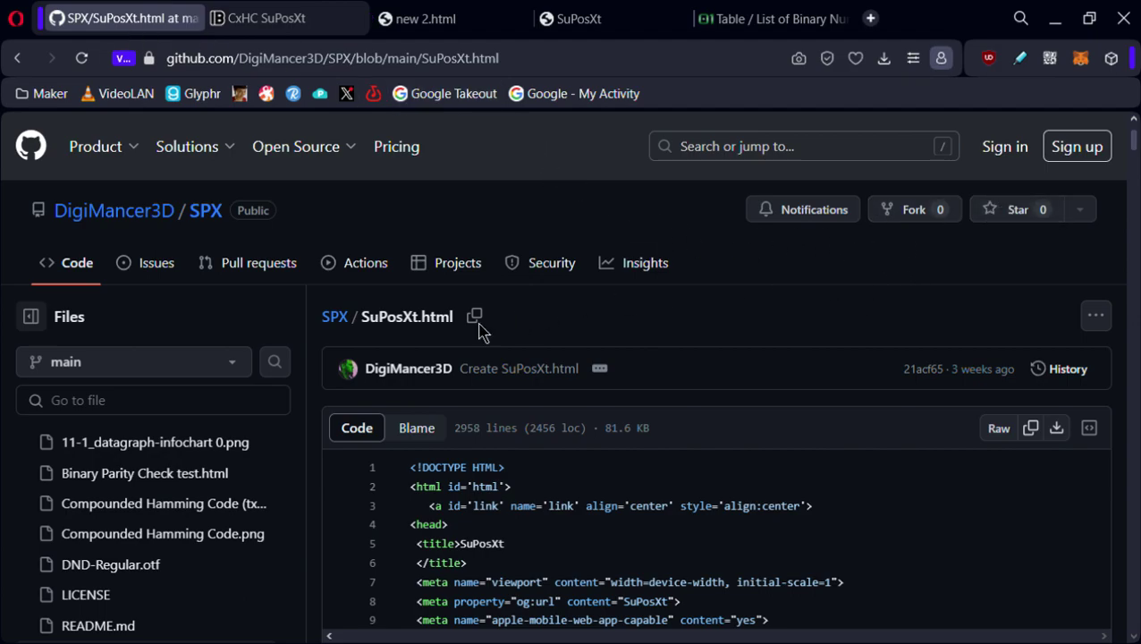
pyautogui.scroll(-2, 289, 380)
pyautogui.scroll(-2, 289, 380)
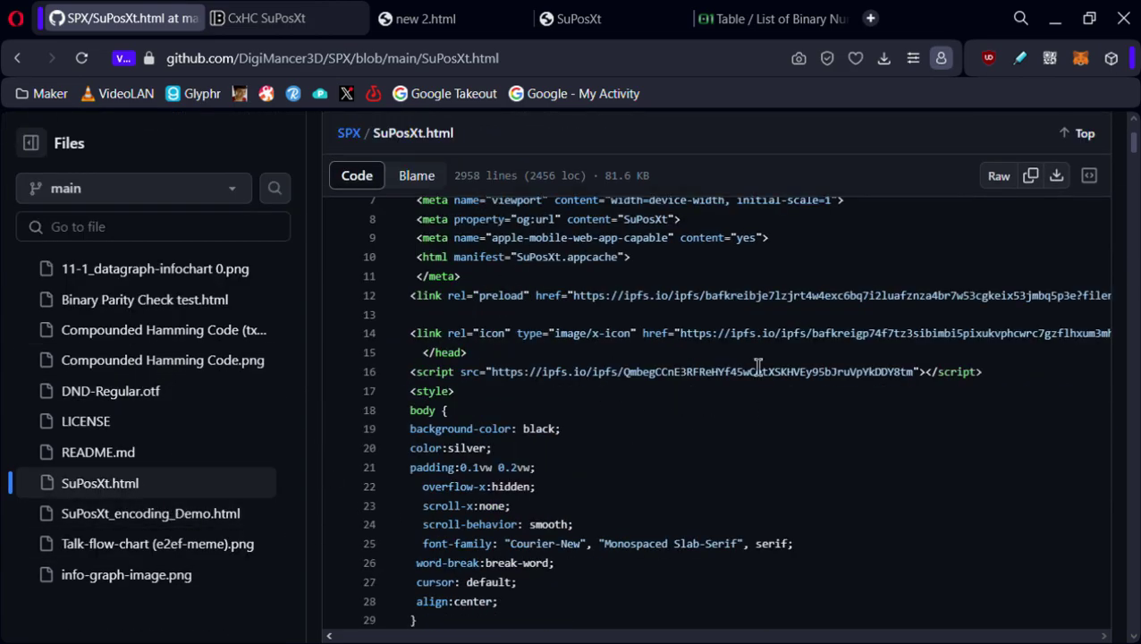
pyautogui.scroll(3, 758, 366)
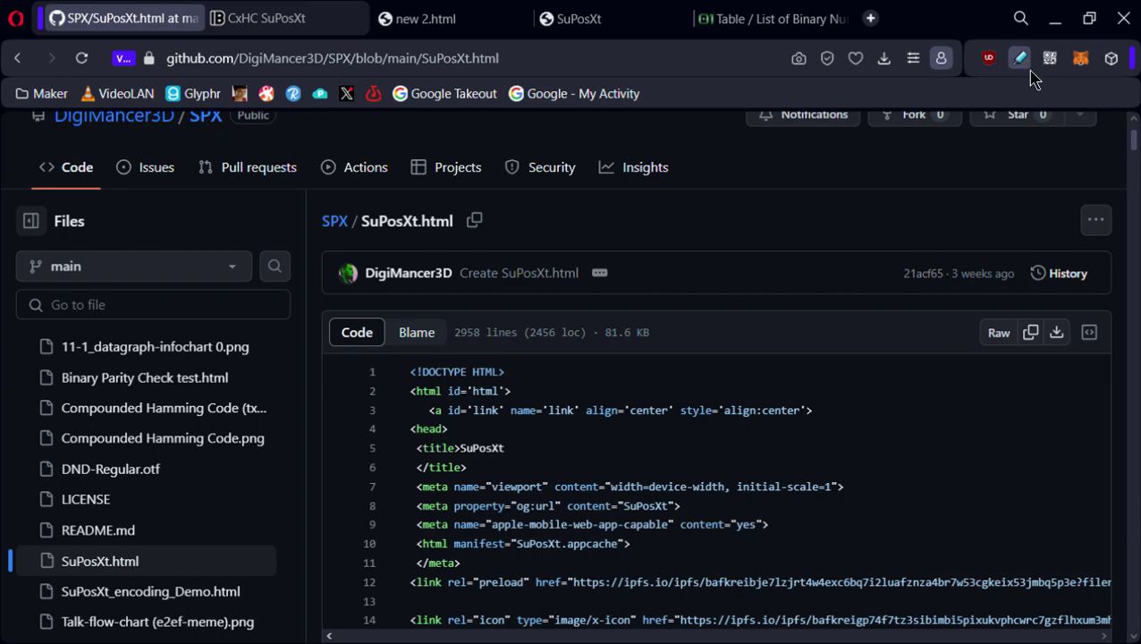